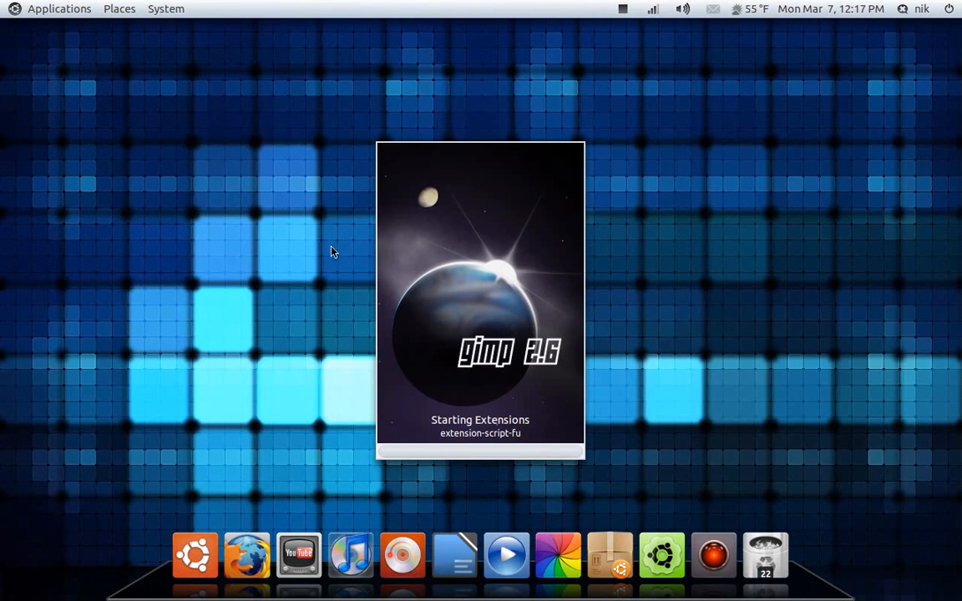
# - Create a new image 300 pixels wide and 400 pixels high
pyautogui.moveTo(351, 124); pyautogui.dragTo(621, 505)
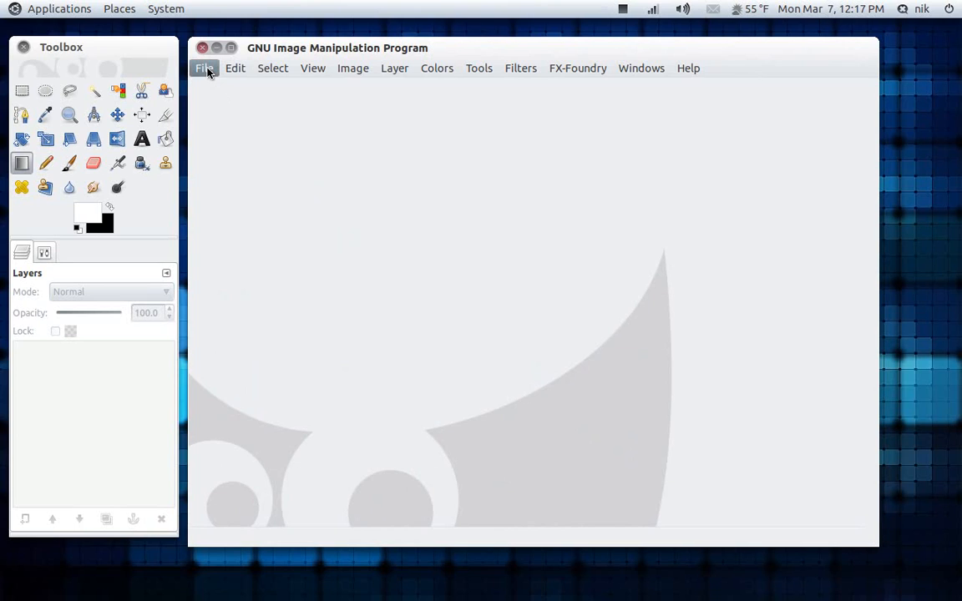
pyautogui.click(206, 69)
pyautogui.click(211, 86)
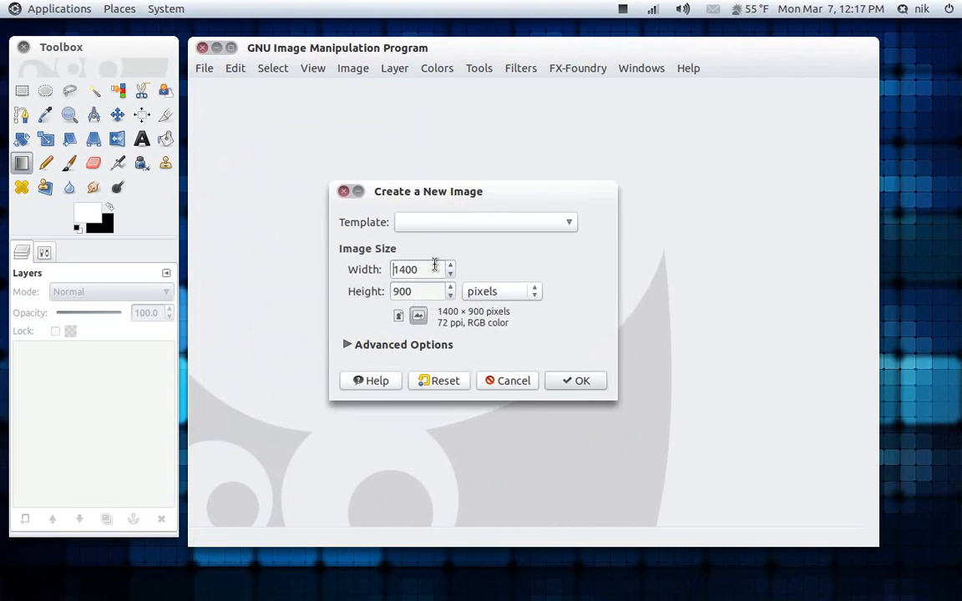
pyautogui.doubleClick(434, 267)
pyautogui.write('300')
pyautogui.press('Tab')
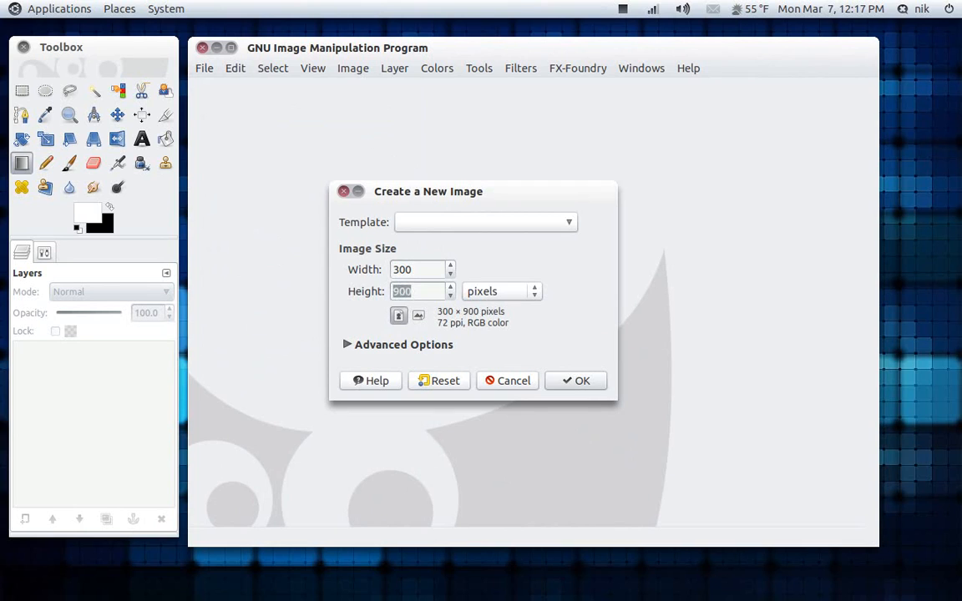
pyautogui.write('400')
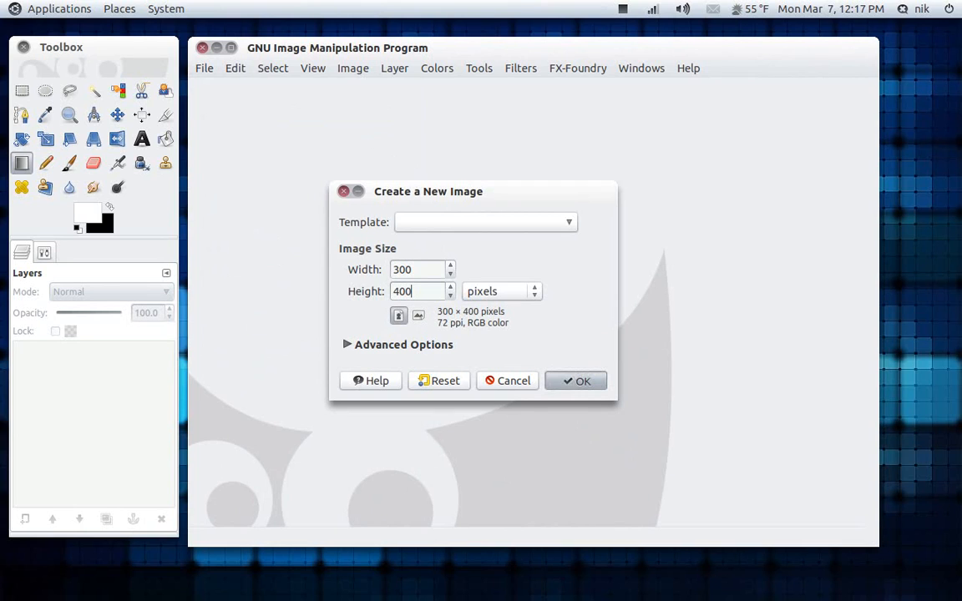
pyautogui.press('Return')
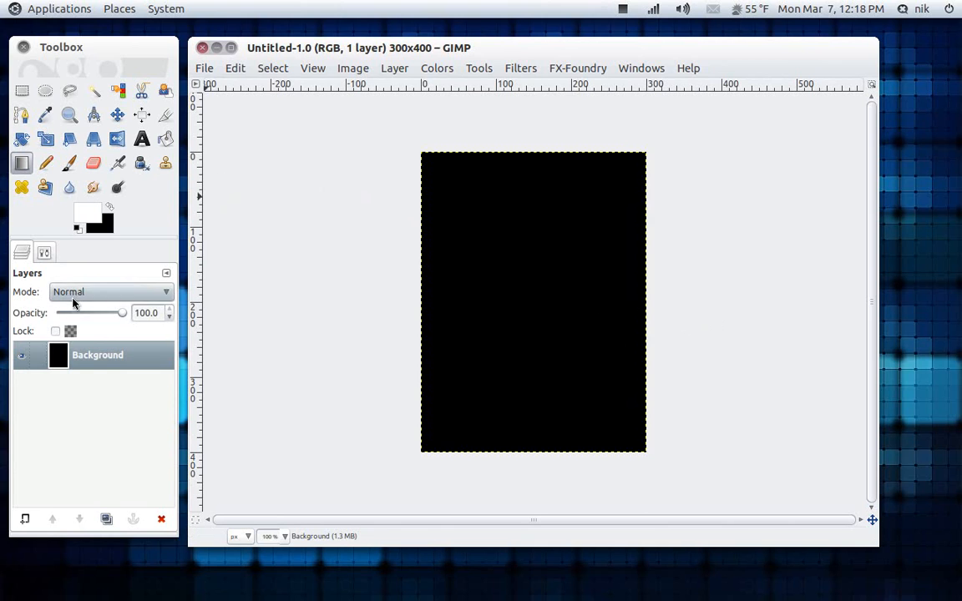
# - Arrange the Toolbox and the image window side by side so that they do not overlap
pyautogui.moveTo(72, 54); pyautogui.dragTo(113, 54)
pyautogui.moveTo(62, 254)
pyautogui.mouseDown()
pyautogui.moveTo(661, 322)
pyautogui.moveTo(908, 217)
pyautogui.moveTo(804, 301)
pyautogui.moveTo(218, 279)
pyautogui.moveTo(65, 255)
pyautogui.mouseUp()
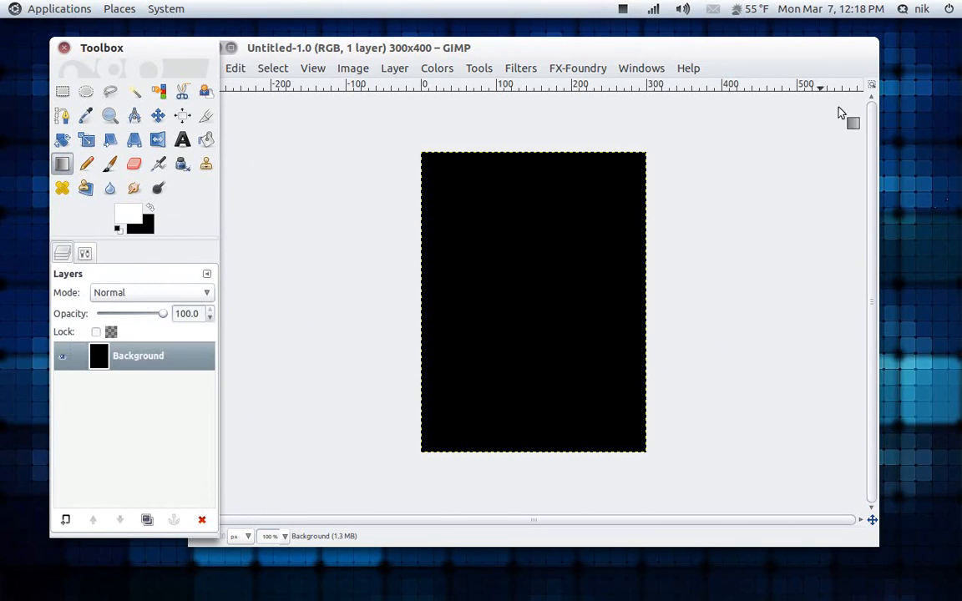
pyautogui.moveTo(816, 47); pyautogui.dragTo(794, 49)
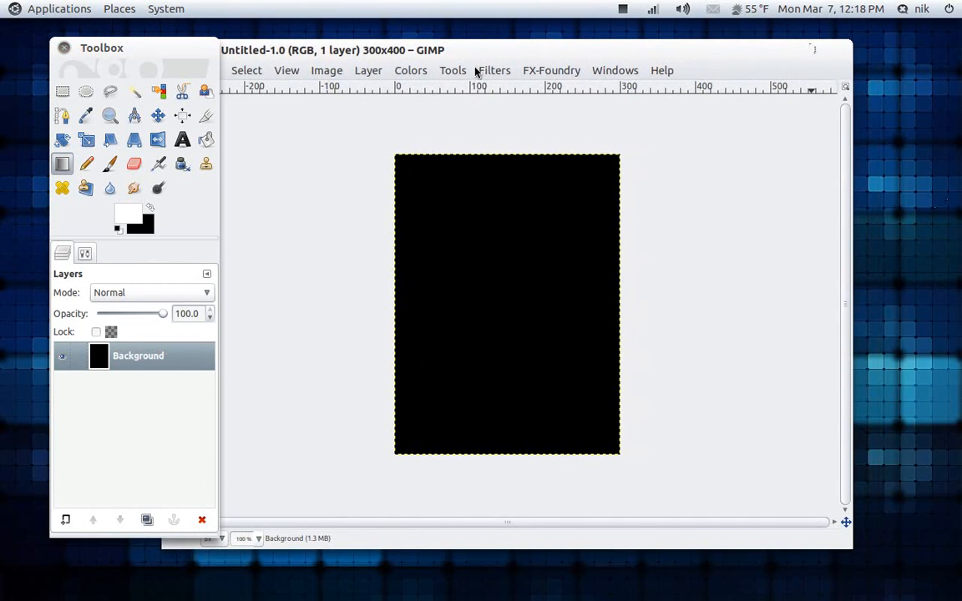
pyautogui.moveTo(198, 51); pyautogui.dragTo(151, 48)
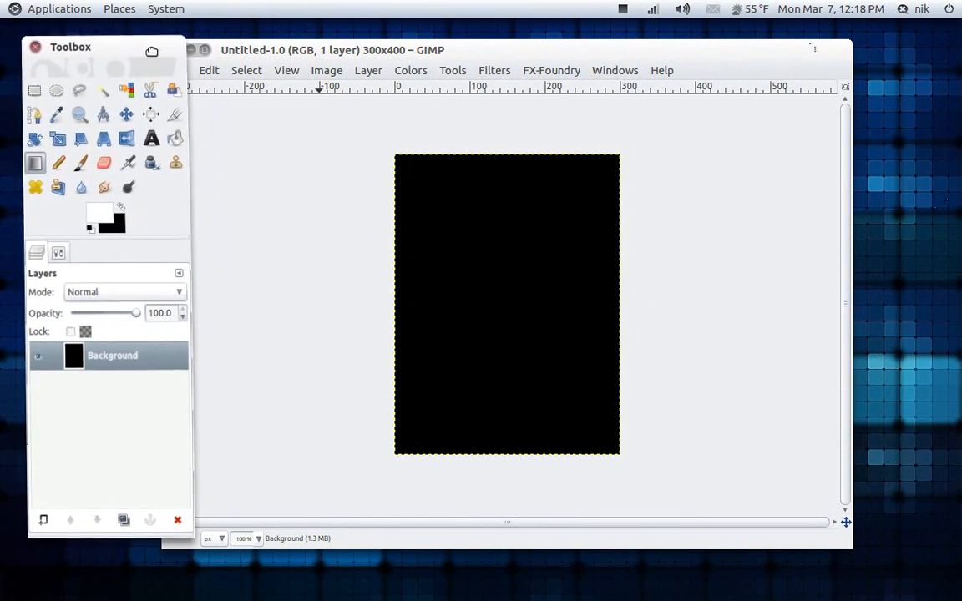
pyautogui.moveTo(241, 55); pyautogui.dragTo(292, 43)
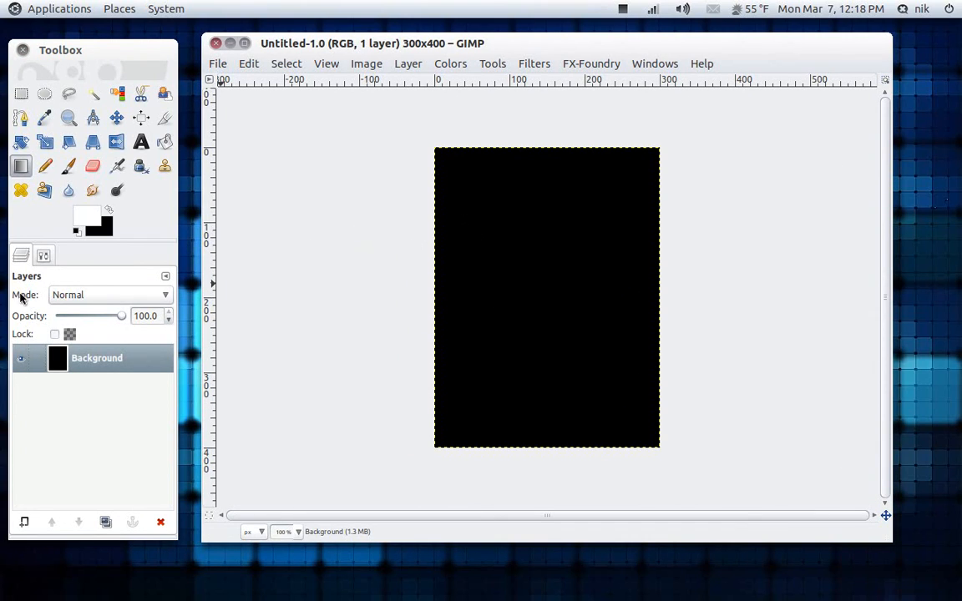
# - Set the foreground color to the saved blue, 0600ef
pyautogui.click(83, 215)
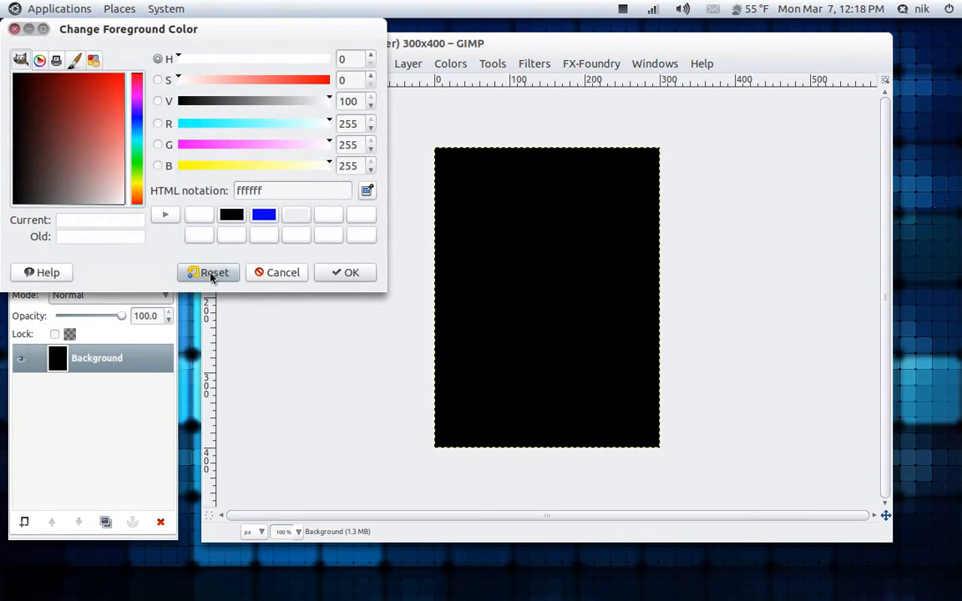
pyautogui.click(263, 217)
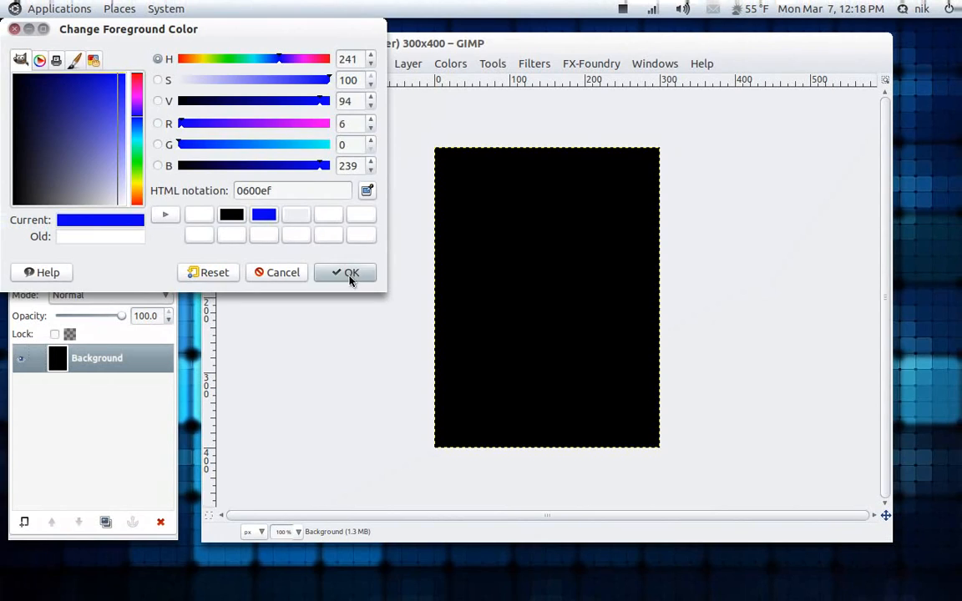
pyautogui.click(350, 277)
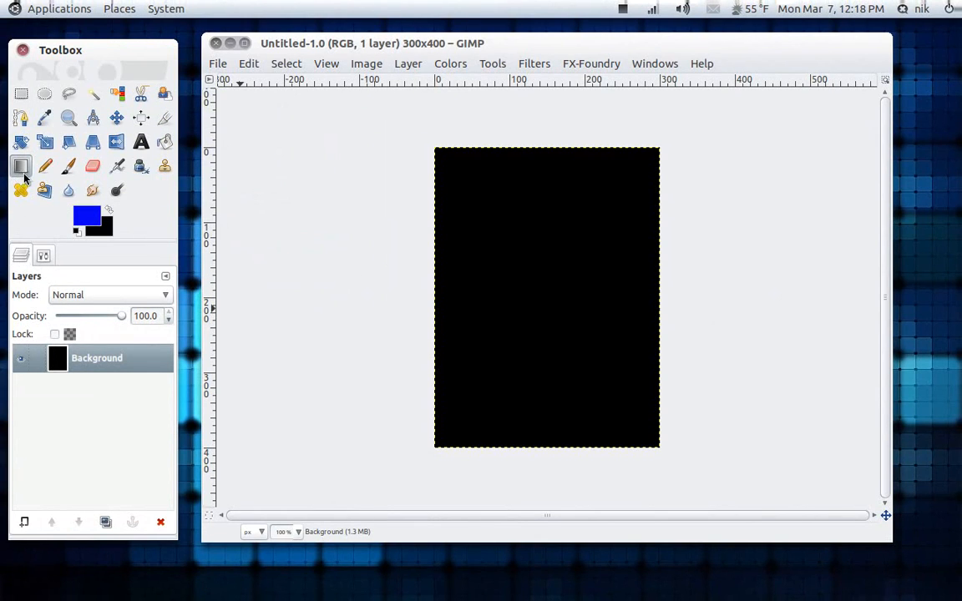
# - Fill the background with a Radial FG to BG (RGB) gradient running from near the canvas center towards its upper-left corner
pyautogui.click(43, 254)
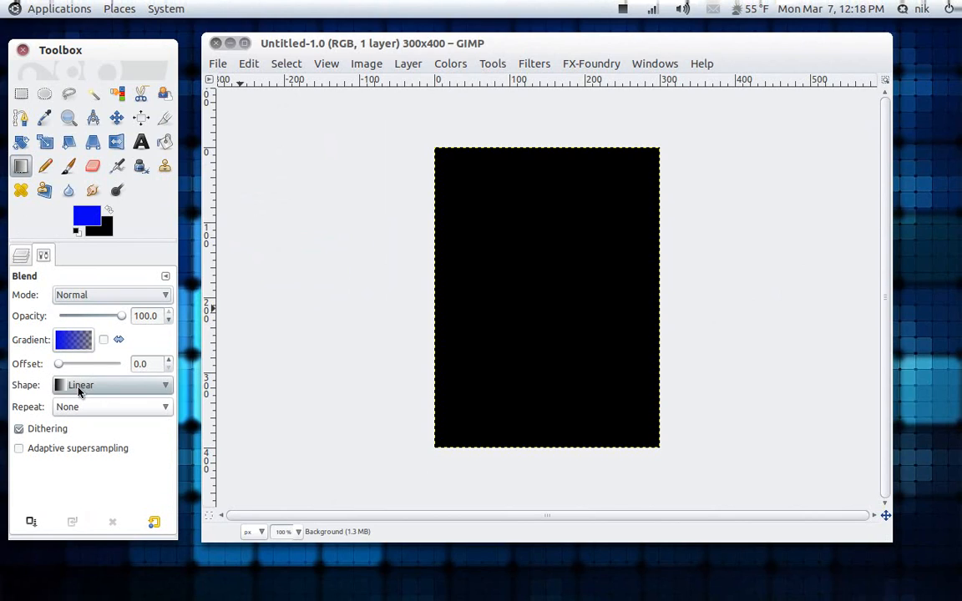
pyautogui.click(79, 388)
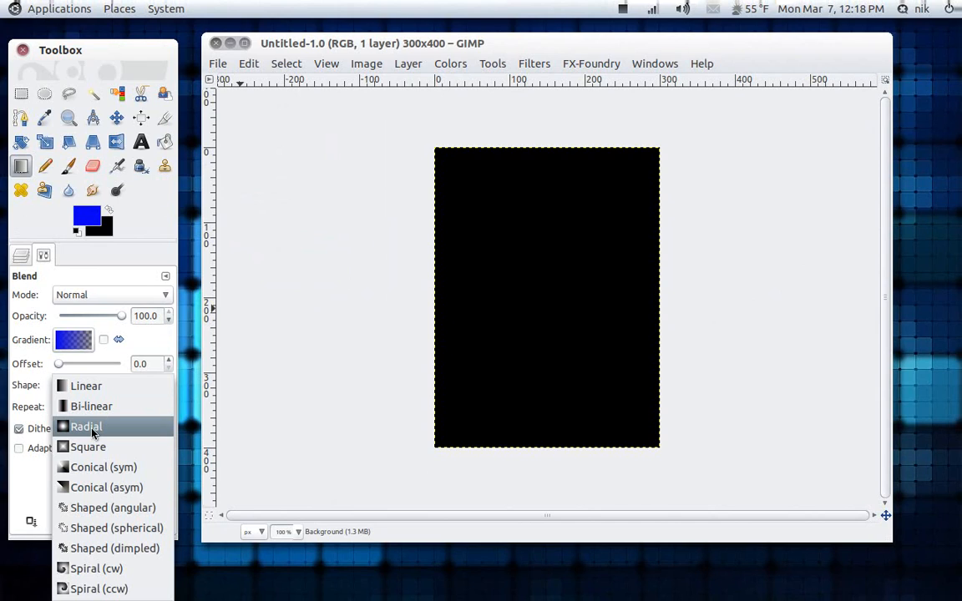
pyautogui.click(91, 428)
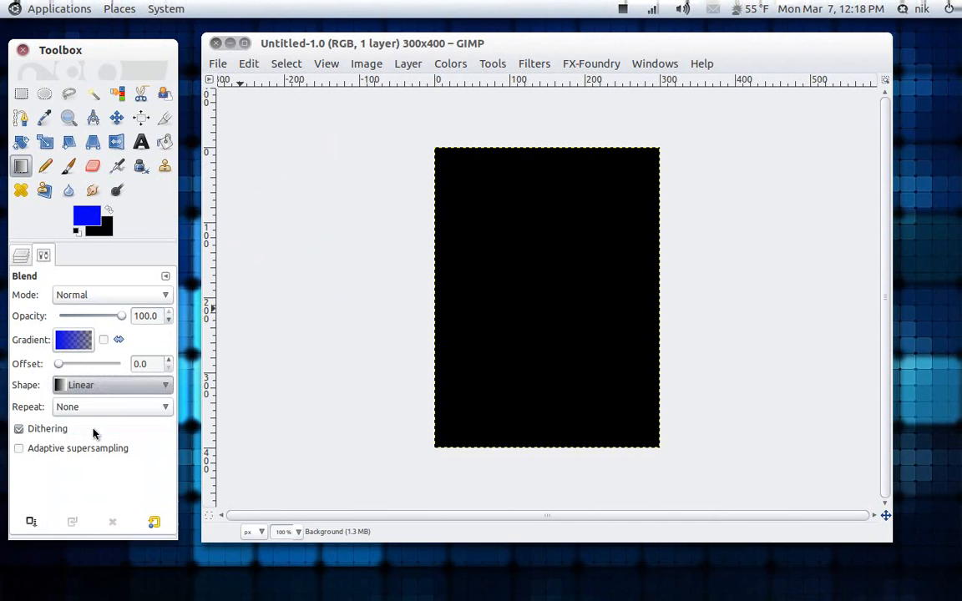
pyautogui.click(73, 344)
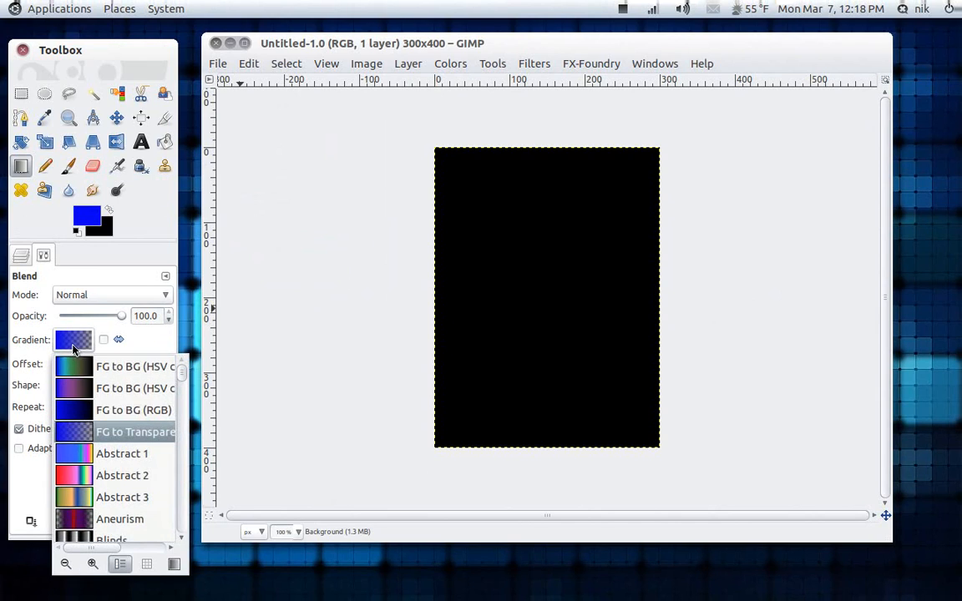
pyautogui.click(133, 410)
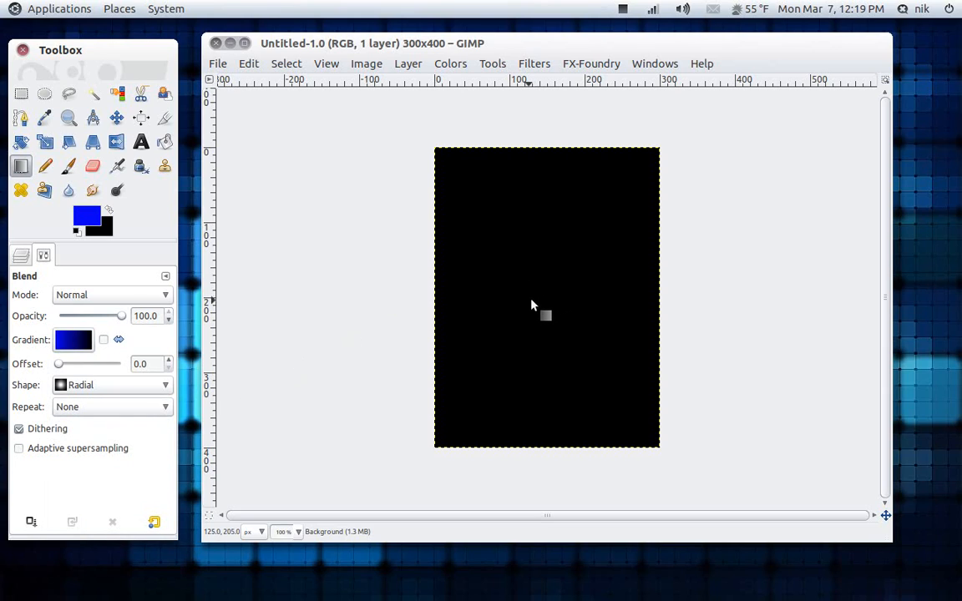
pyautogui.moveTo(534, 293); pyautogui.dragTo(455, 173)
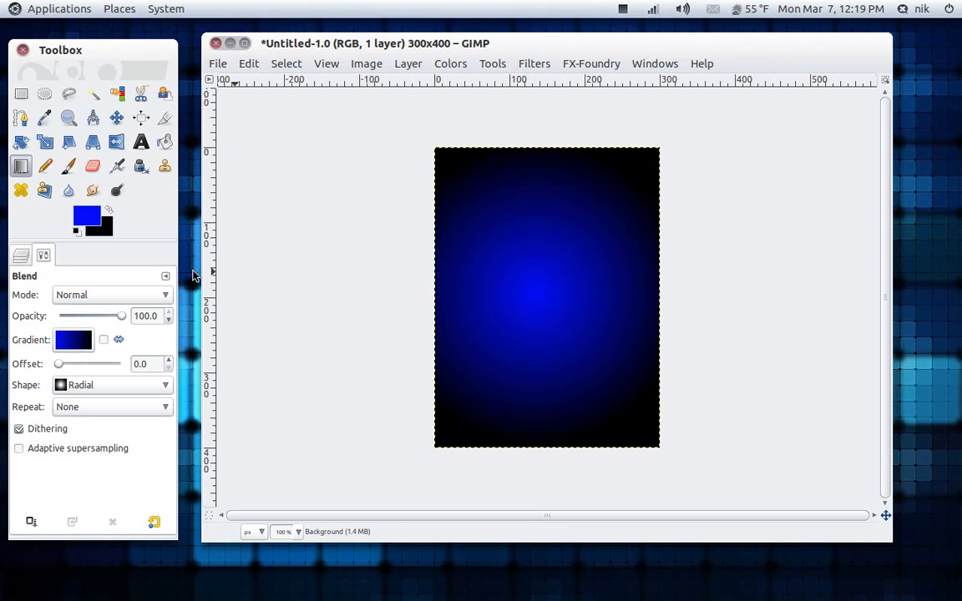
# - Add a new 300 × 400 px layer with transparency fill above the background
pyautogui.click(26, 259)
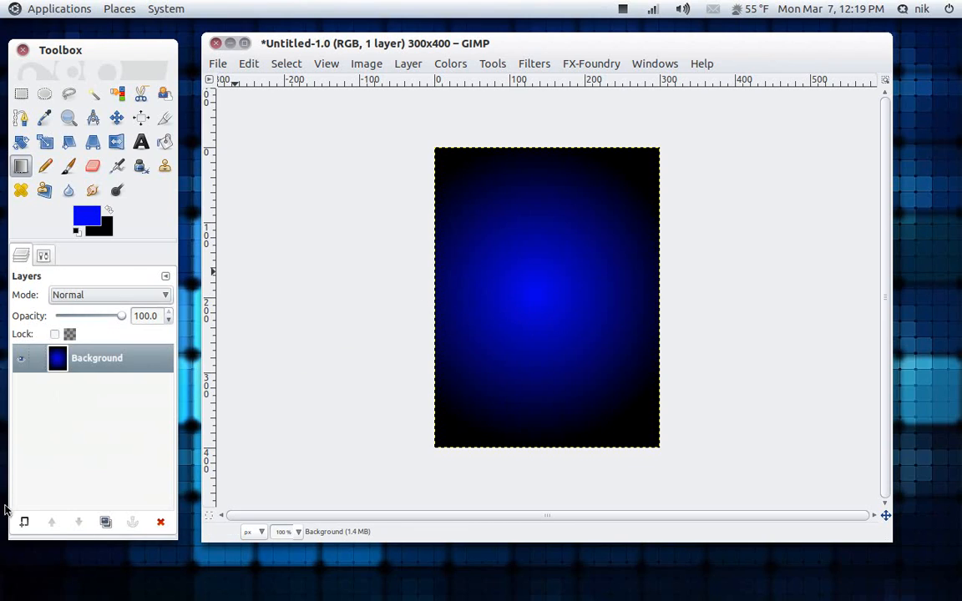
pyautogui.click(24, 522)
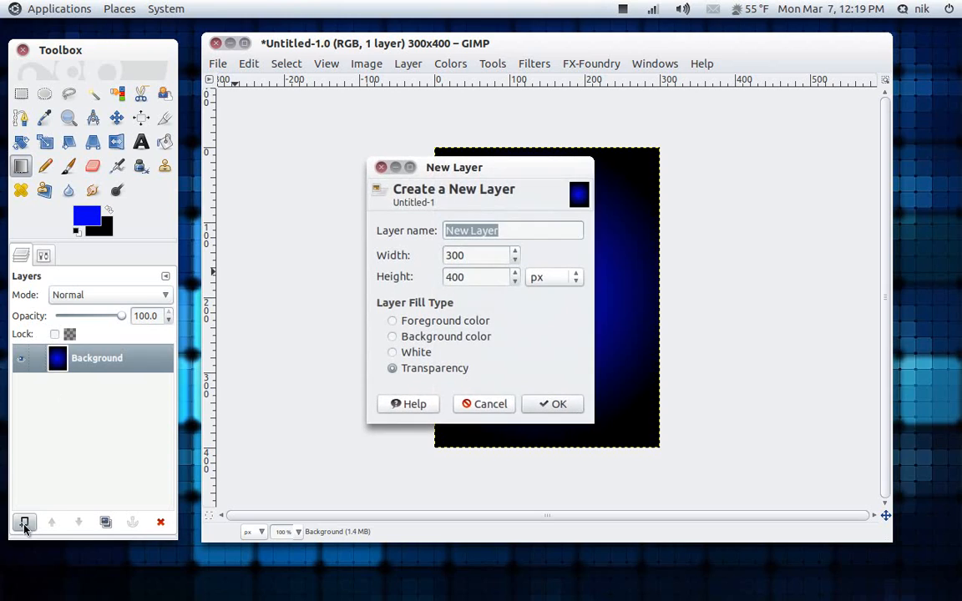
pyautogui.click(547, 404)
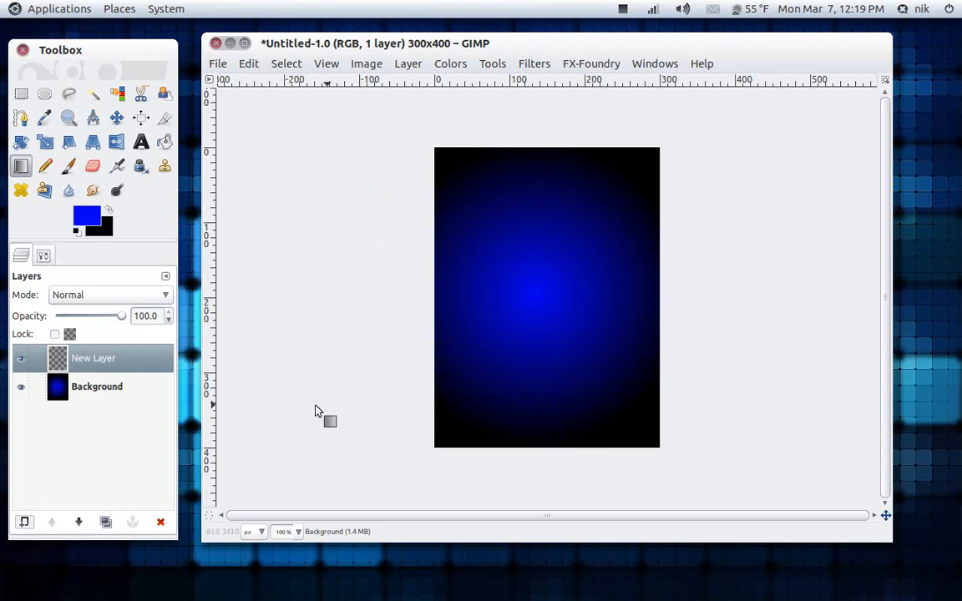
# - Bucket-fill the whole new layer with the Floor Tile pattern and set the fill type back to FG color fill
pyautogui.click(42, 256)
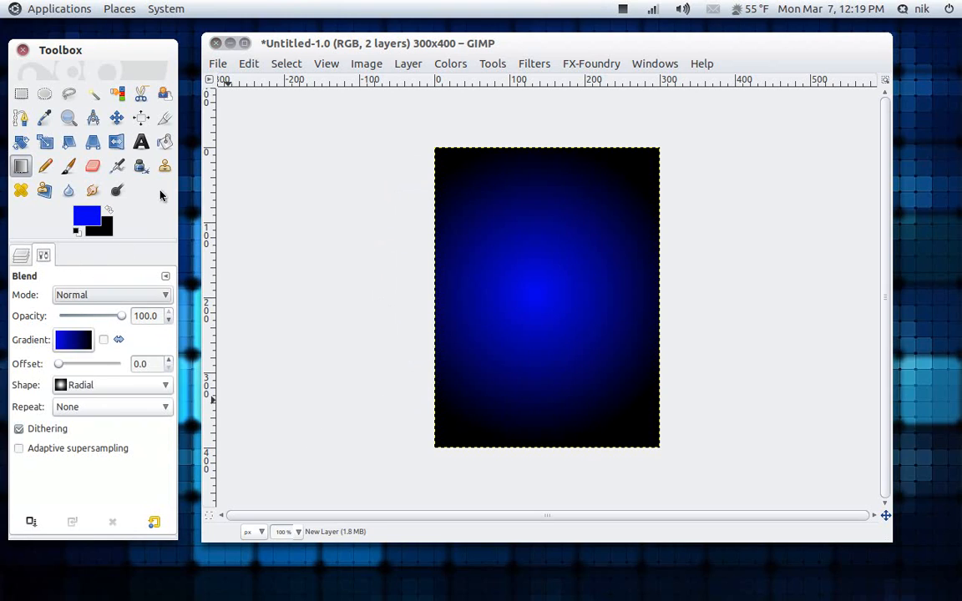
pyautogui.click(165, 143)
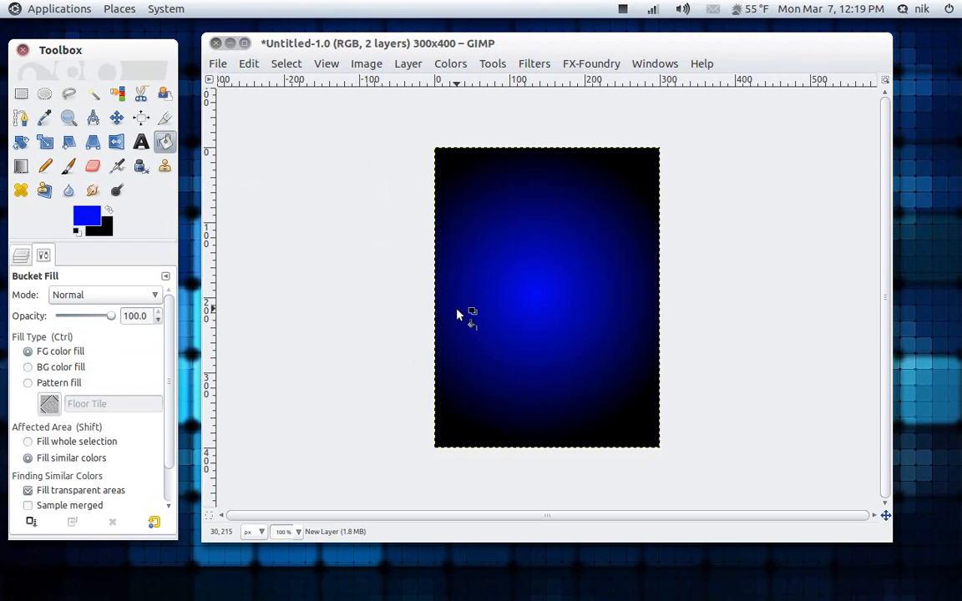
pyautogui.click(30, 385)
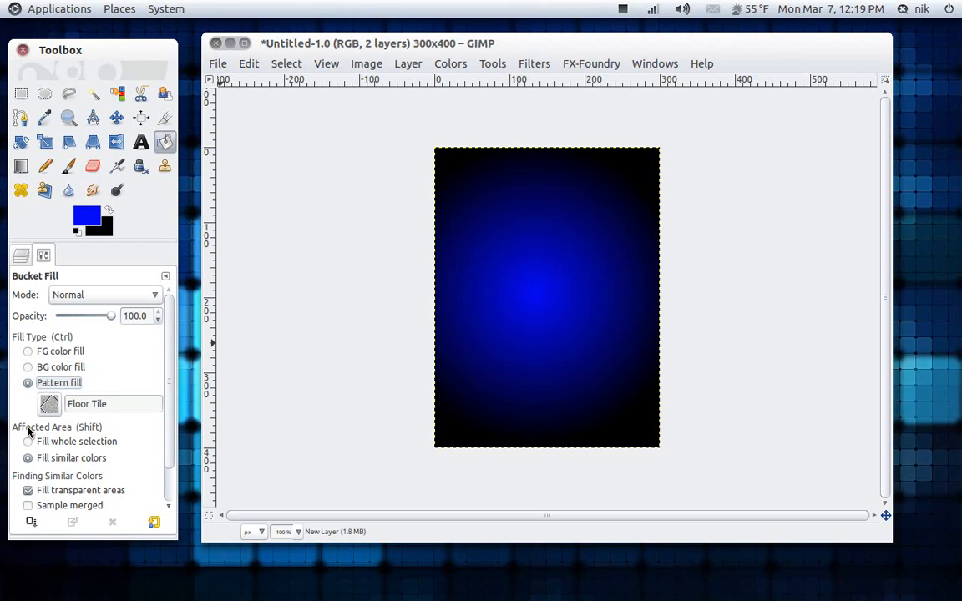
pyautogui.click(29, 443)
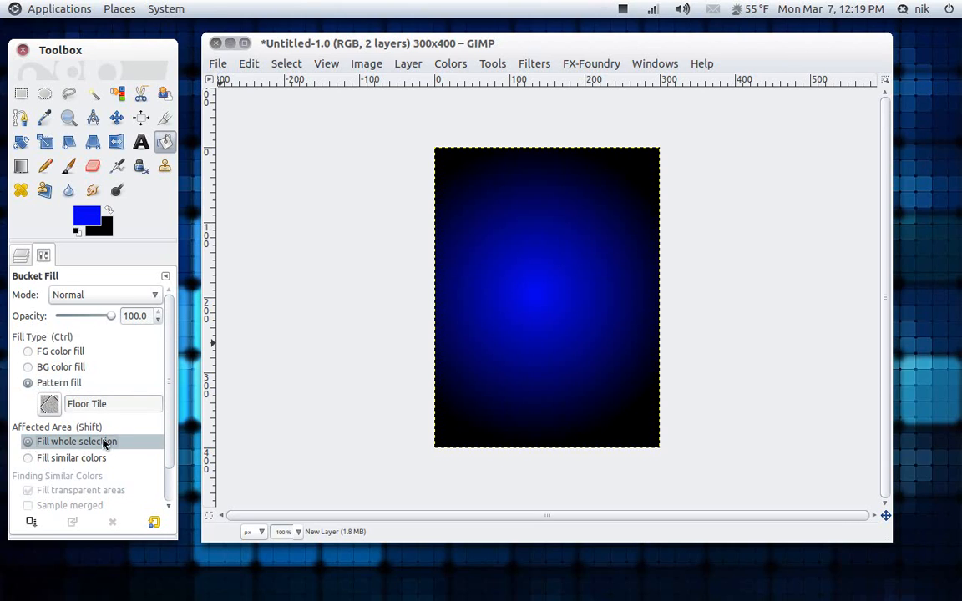
pyautogui.click(536, 289)
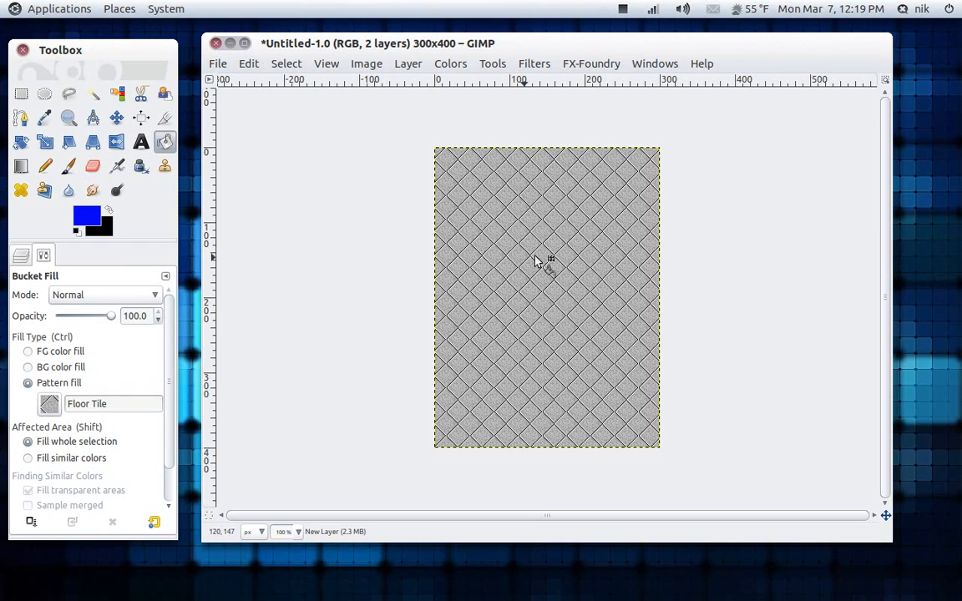
pyautogui.click(59, 354)
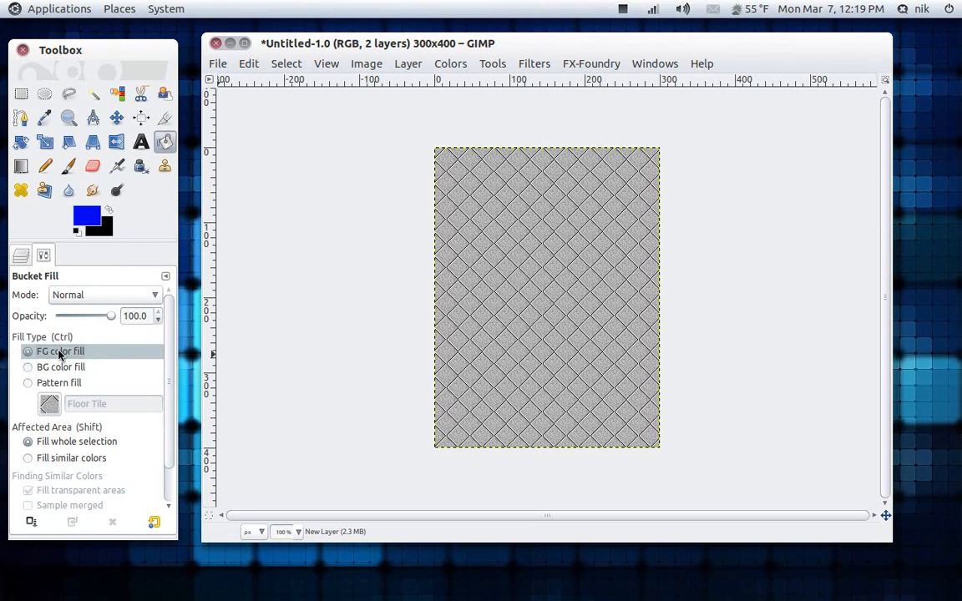
# - Try the pattern layer at reduced opacity, restore it to 100, and set the layer's blend mode to Soft light
pyautogui.click(20, 252)
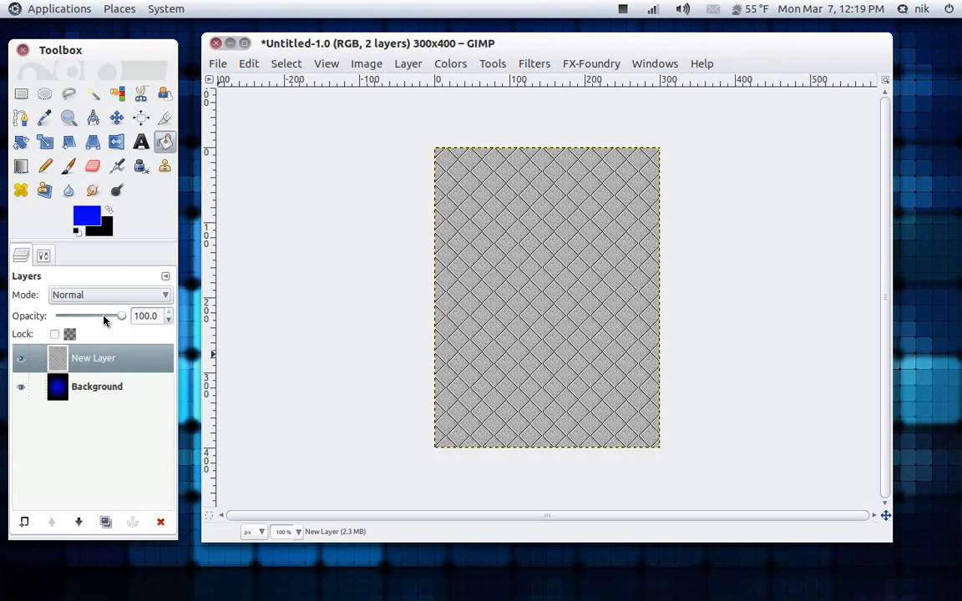
pyautogui.moveTo(103, 321); pyautogui.dragTo(76, 323)
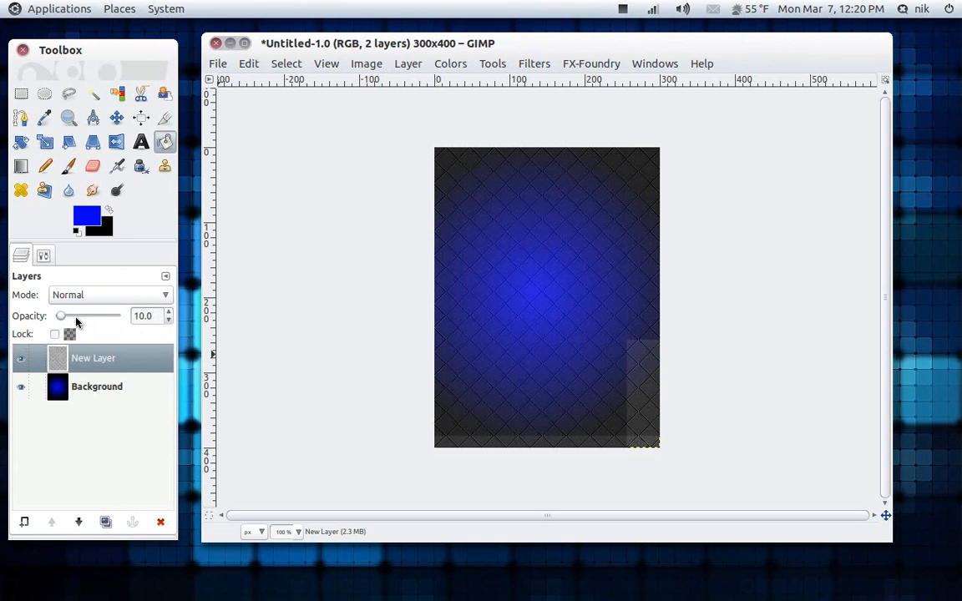
pyautogui.hotkey('ctrl', 'z')
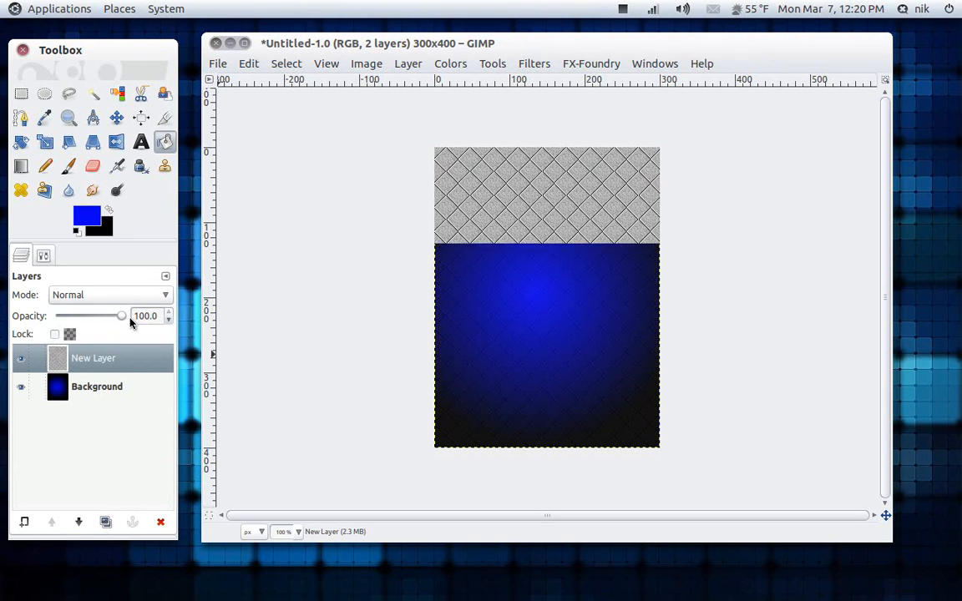
pyautogui.click(125, 296)
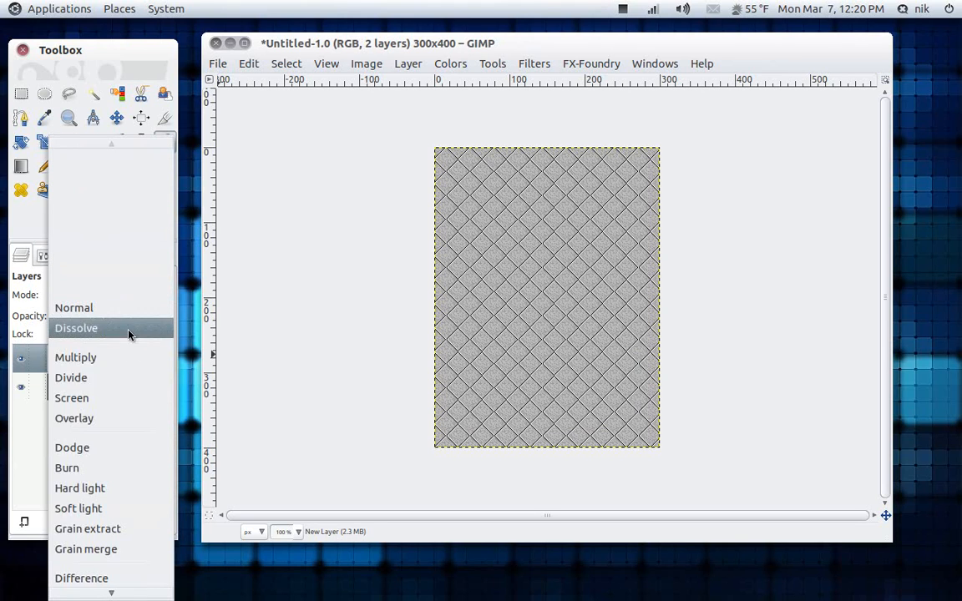
pyautogui.click(118, 484)
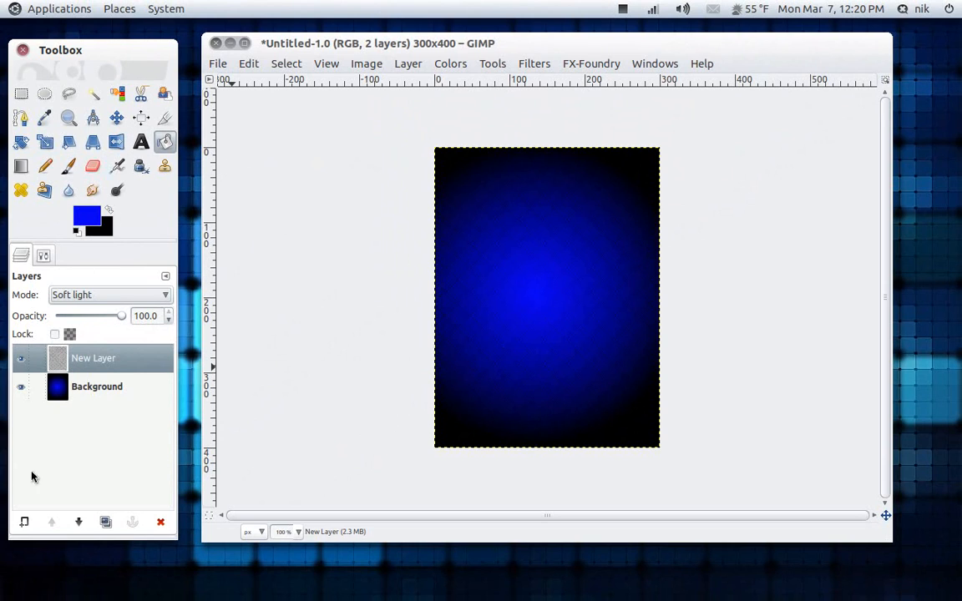
# - Add another 300 × 400 px transparent layer on top of the pattern layer
pyautogui.click(24, 522)
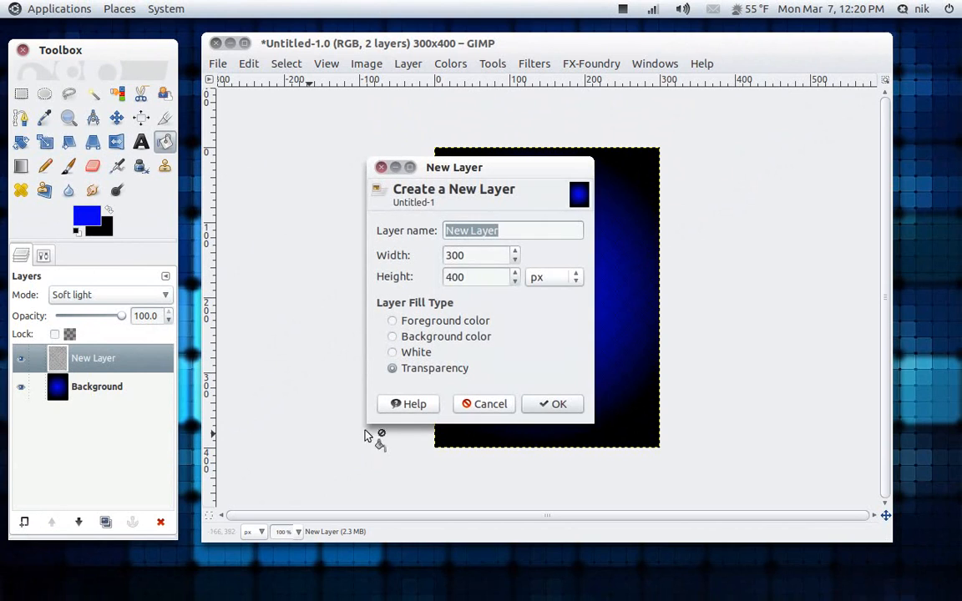
pyautogui.click(549, 404)
# - Add the text "gimp" in a text box about 356 × 214 px across the middle of the image
pyautogui.click(141, 141)
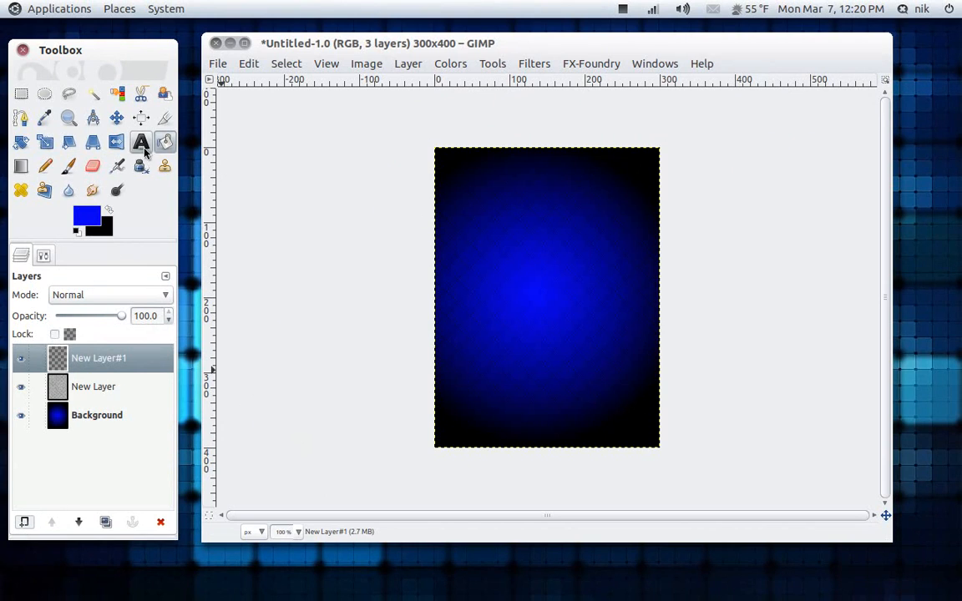
pyautogui.click(466, 273)
pyautogui.moveTo(466, 273); pyautogui.dragTo(688, 398)
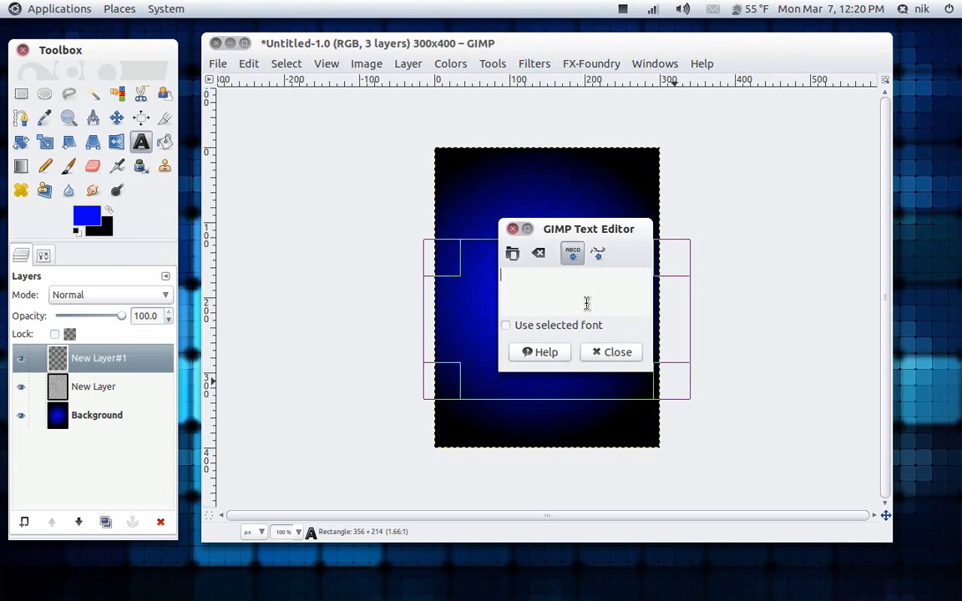
pyautogui.write('gimp')
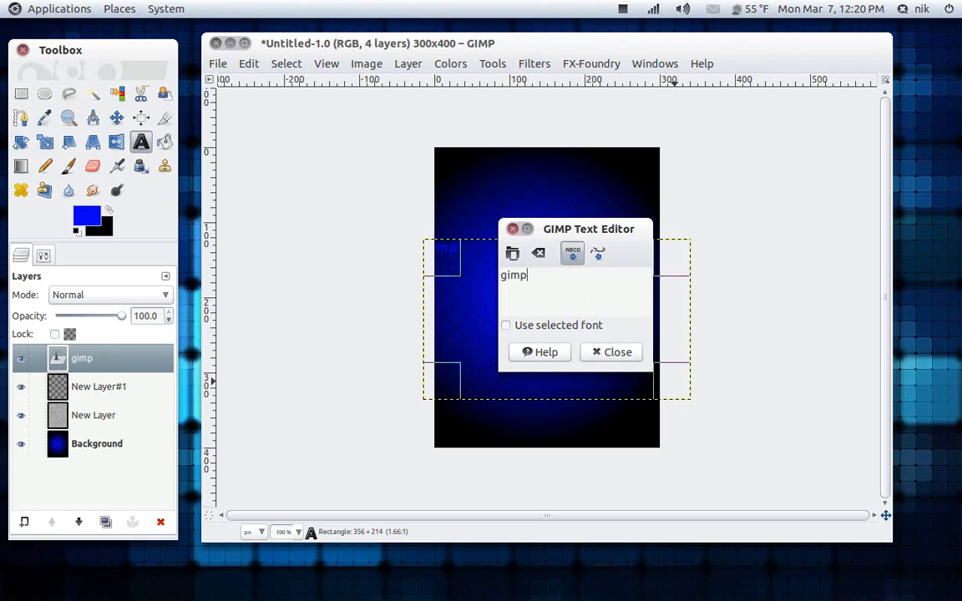
pyautogui.click(617, 353)
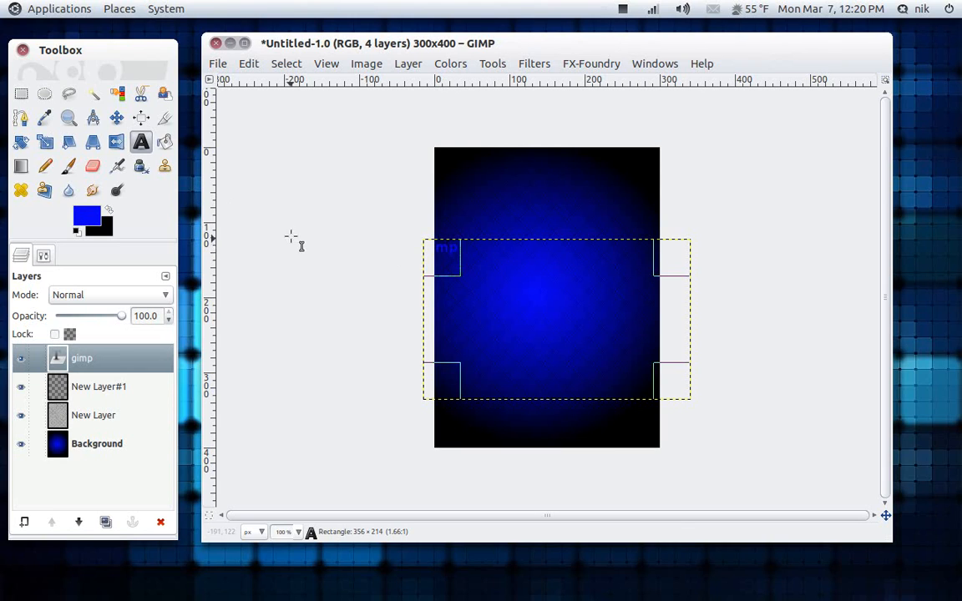
# - Enlarge the "gimp" text to 119 px and set its color to white (ffffff)
pyautogui.click(43, 256)
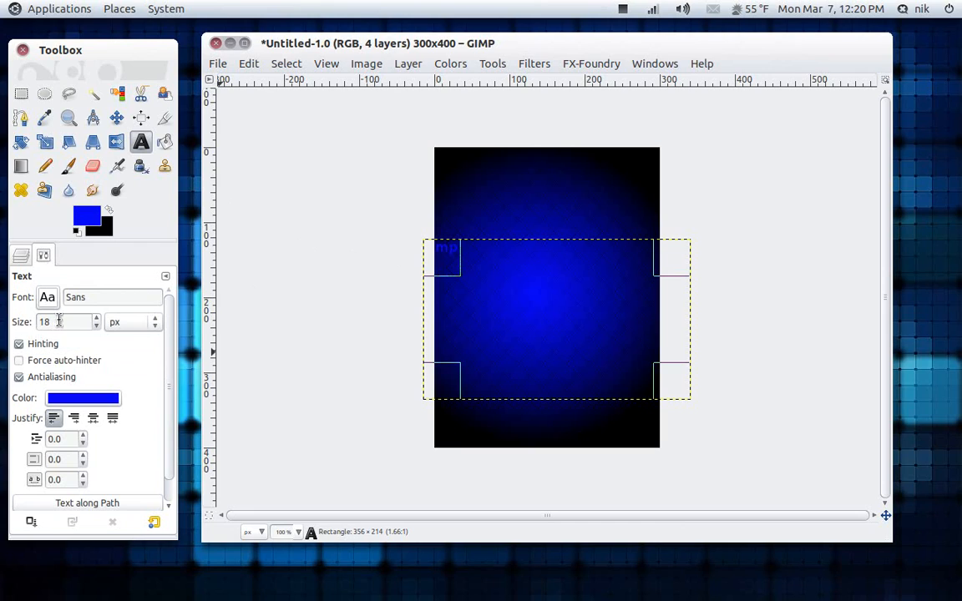
pyautogui.click(97, 318)
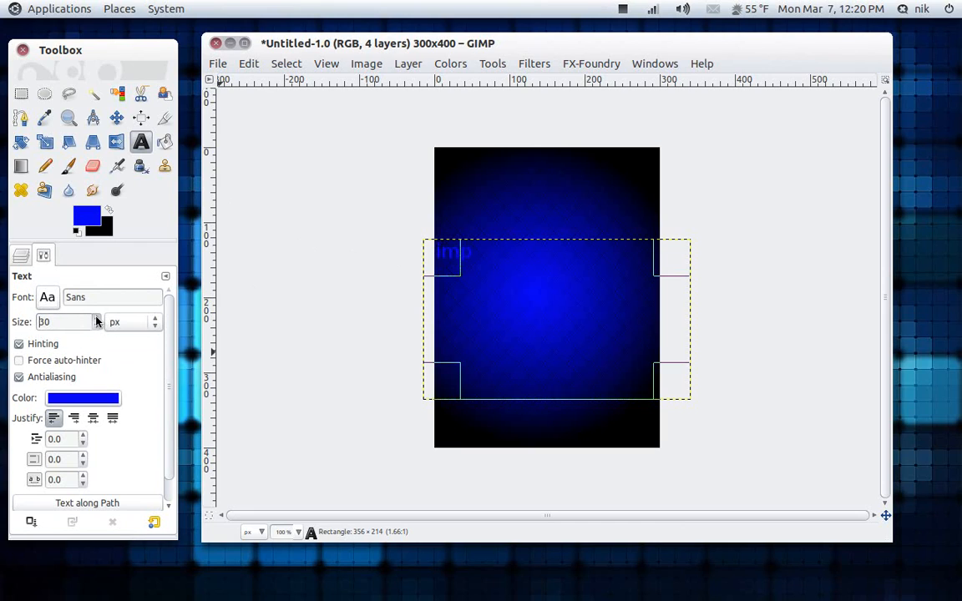
pyautogui.moveTo(97, 321); pyautogui.dragTo(97, 320)
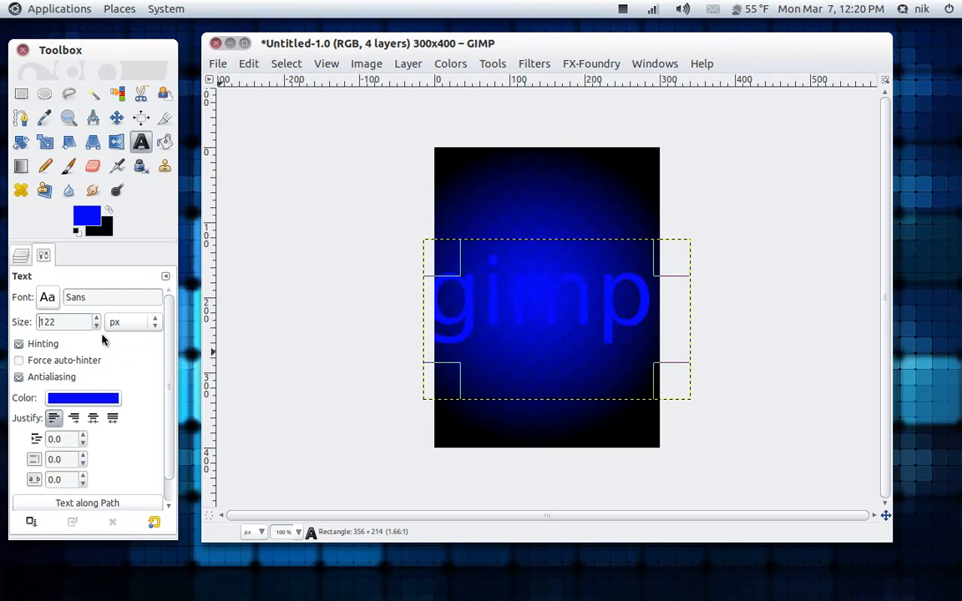
pyautogui.scroll(-3, 95, 324)
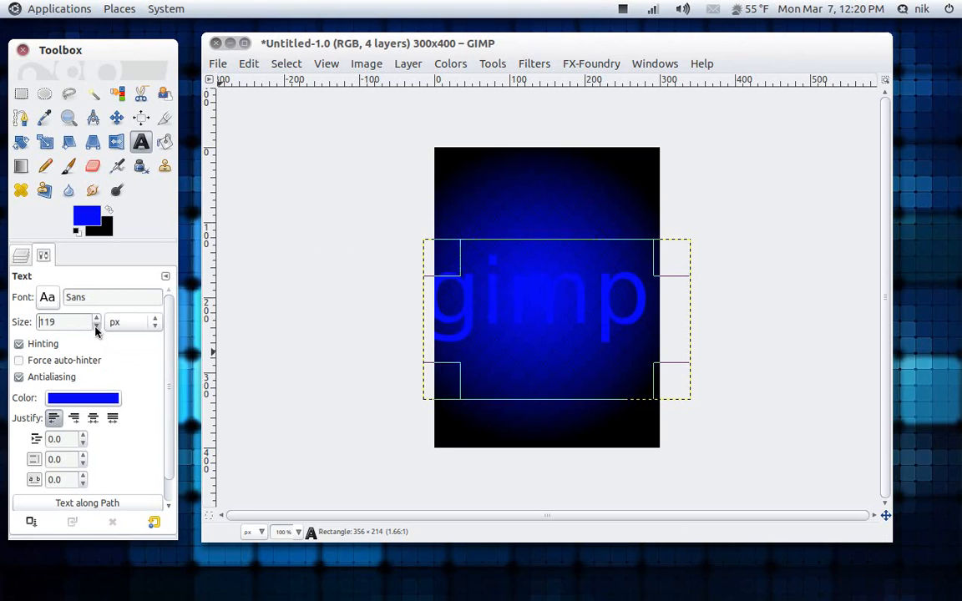
pyautogui.click(97, 400)
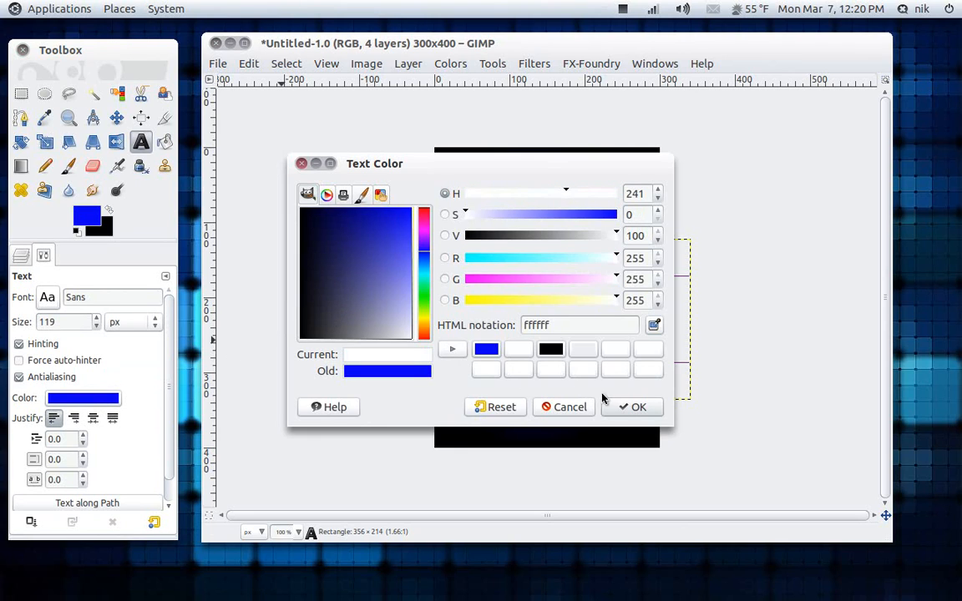
pyautogui.click(627, 407)
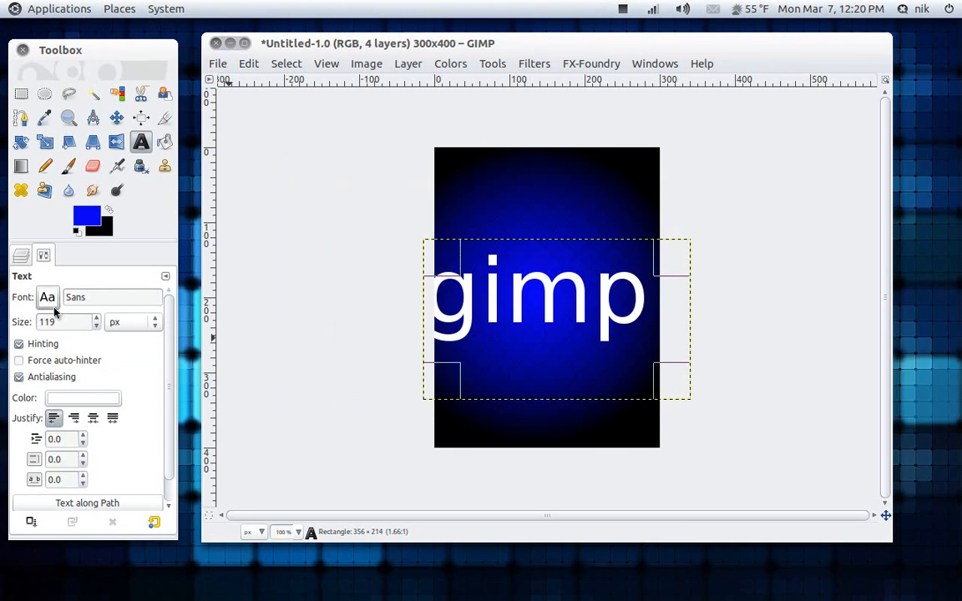
# - Reduce the "gimp" text size to 105 px and move the text so the whole word sits centered across the image
pyautogui.click(94, 328)
pyautogui.click(94, 328)
pyautogui.click(94, 328)
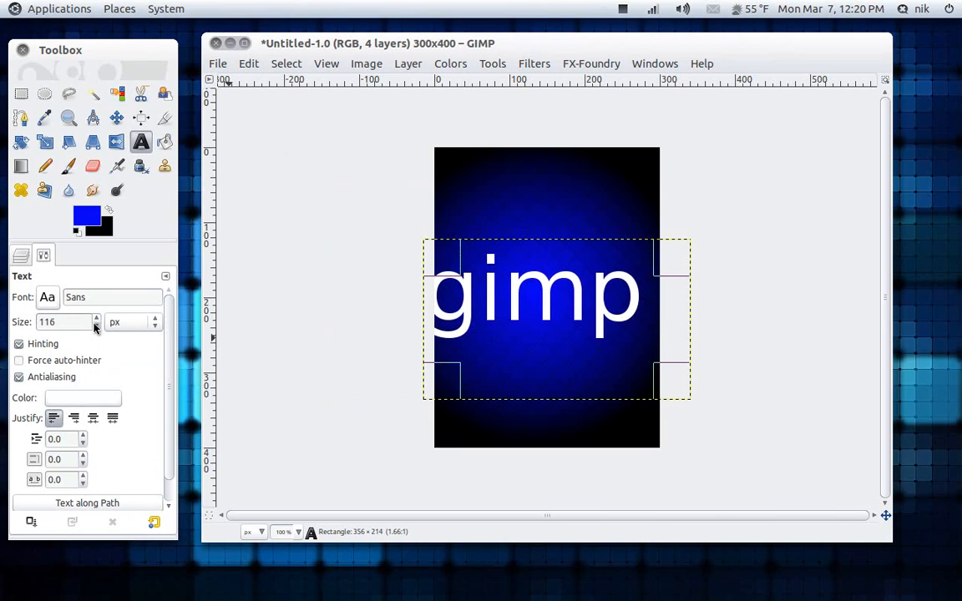
pyautogui.click(94, 328)
pyautogui.click(94, 328)
pyautogui.click(94, 328)
pyautogui.click(95, 328)
pyautogui.click(94, 328)
pyautogui.click(95, 328)
pyautogui.click(95, 328)
pyautogui.click(95, 328)
pyautogui.click(94, 328)
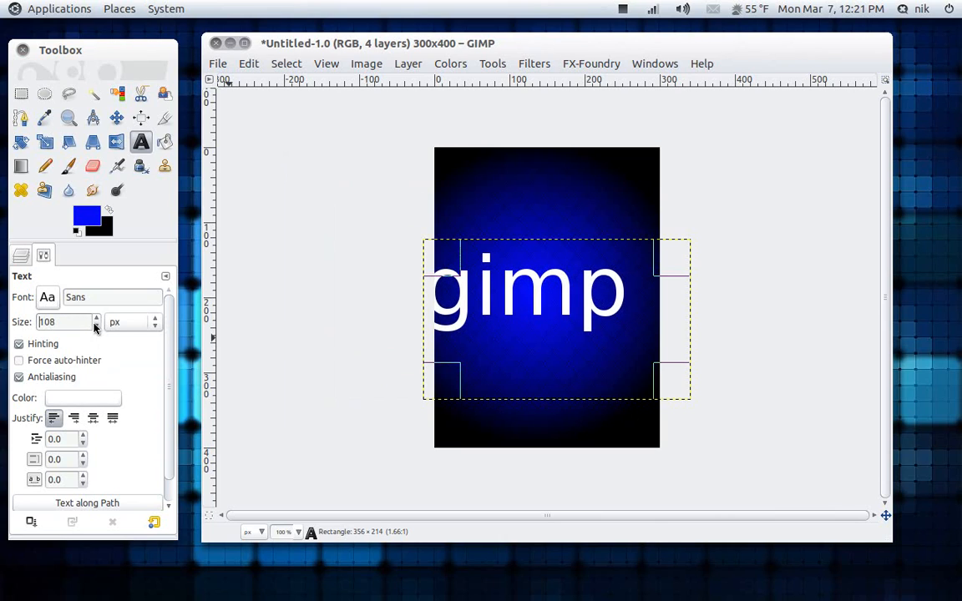
pyautogui.click(94, 329)
pyautogui.click(94, 328)
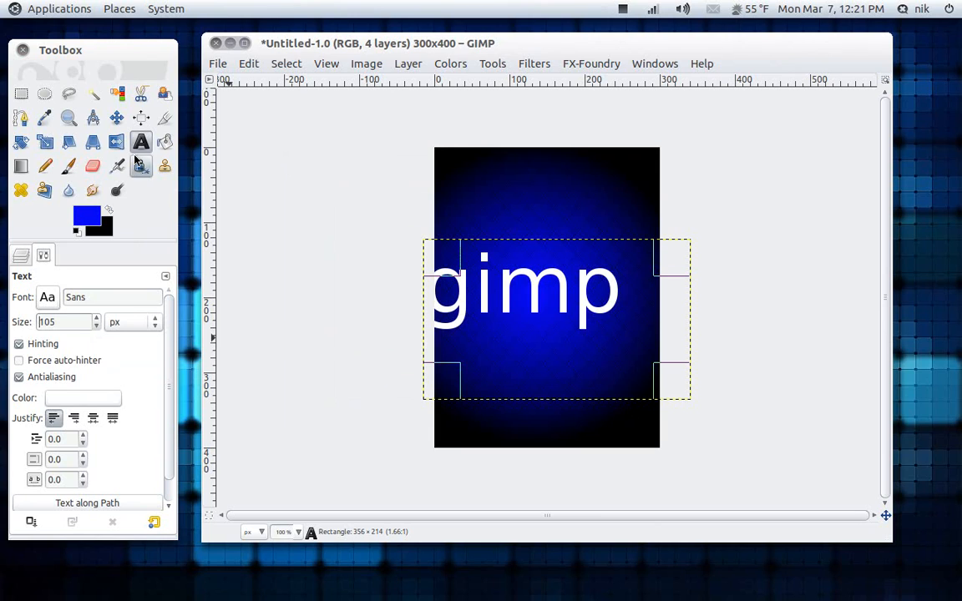
pyautogui.click(116, 118)
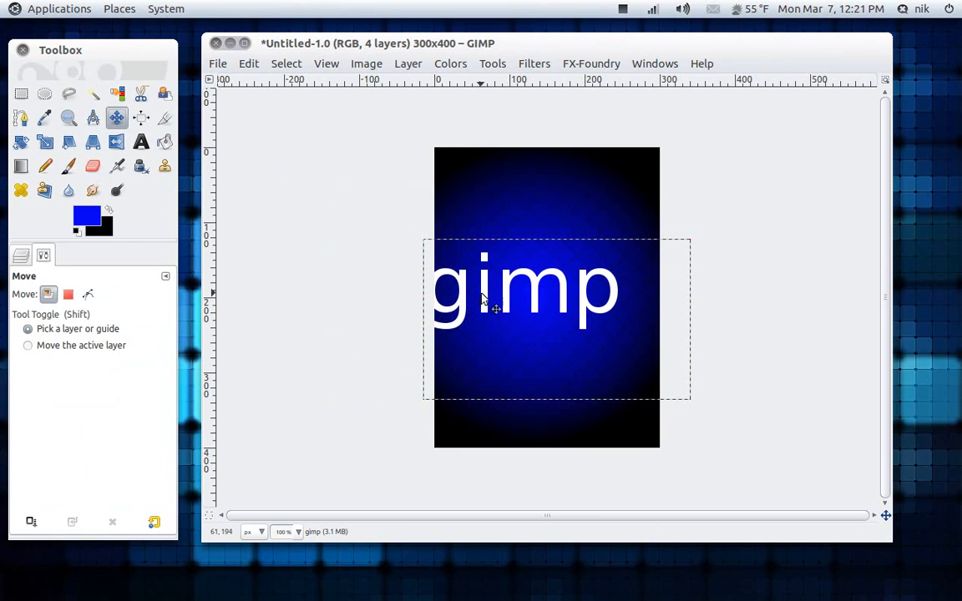
pyautogui.moveTo(479, 303); pyautogui.dragTo(504, 301)
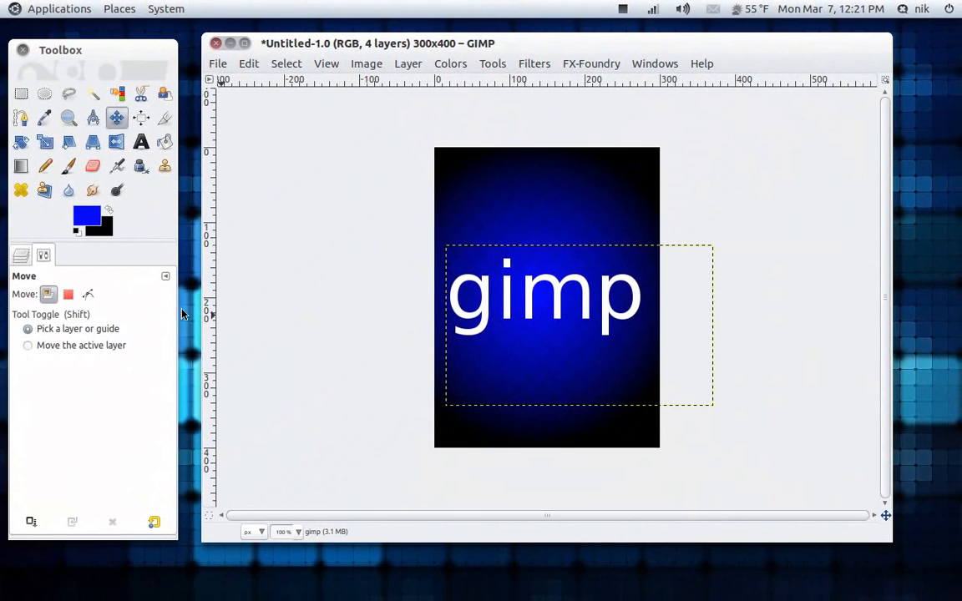
# - Resize the gimp layer's boundary to 566 × 340 pixels with the existing content centered at offset 105, 63
pyautogui.click(25, 257)
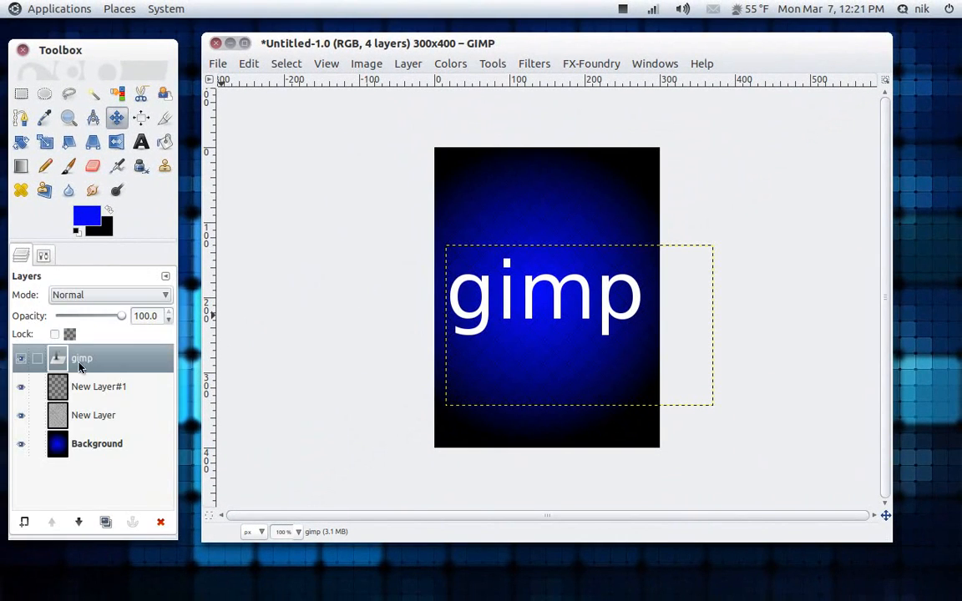
pyautogui.rightClick(117, 366)
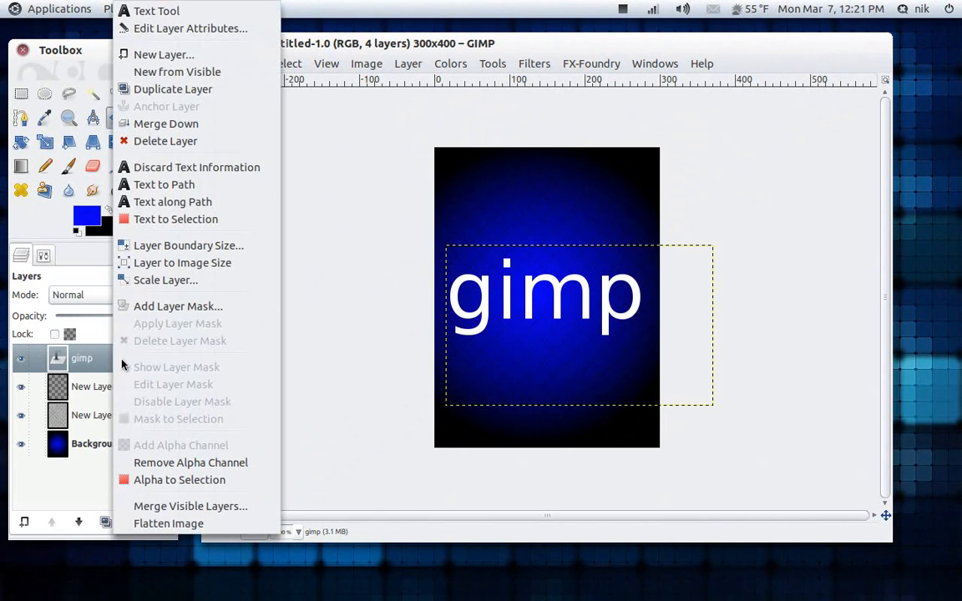
pyautogui.click(198, 246)
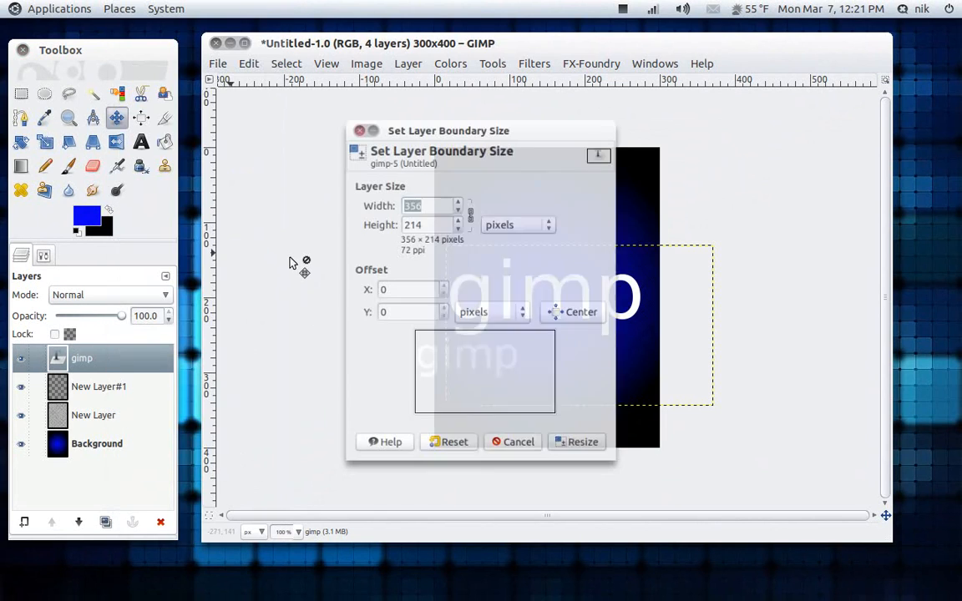
pyautogui.click(456, 197)
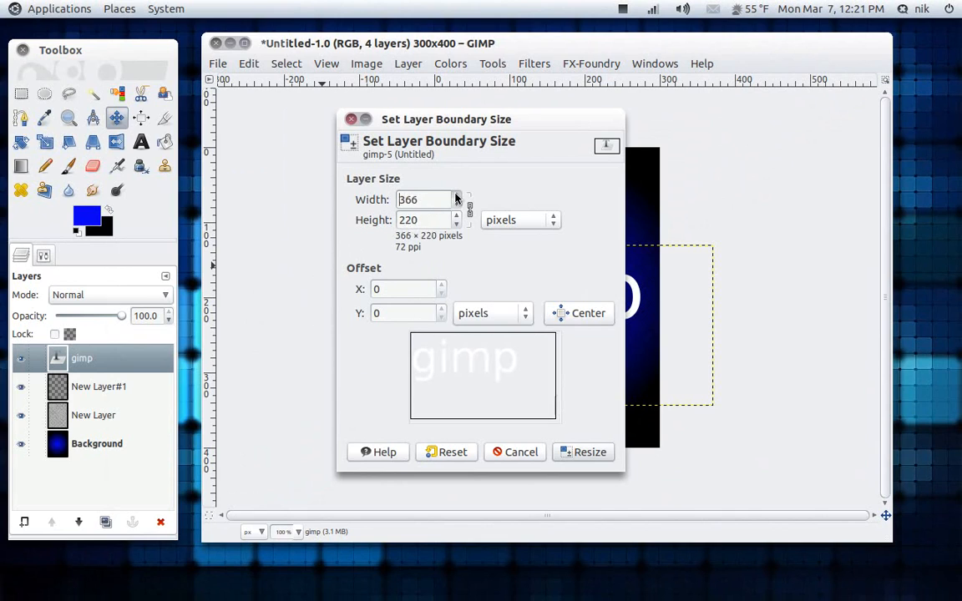
pyautogui.click(584, 315)
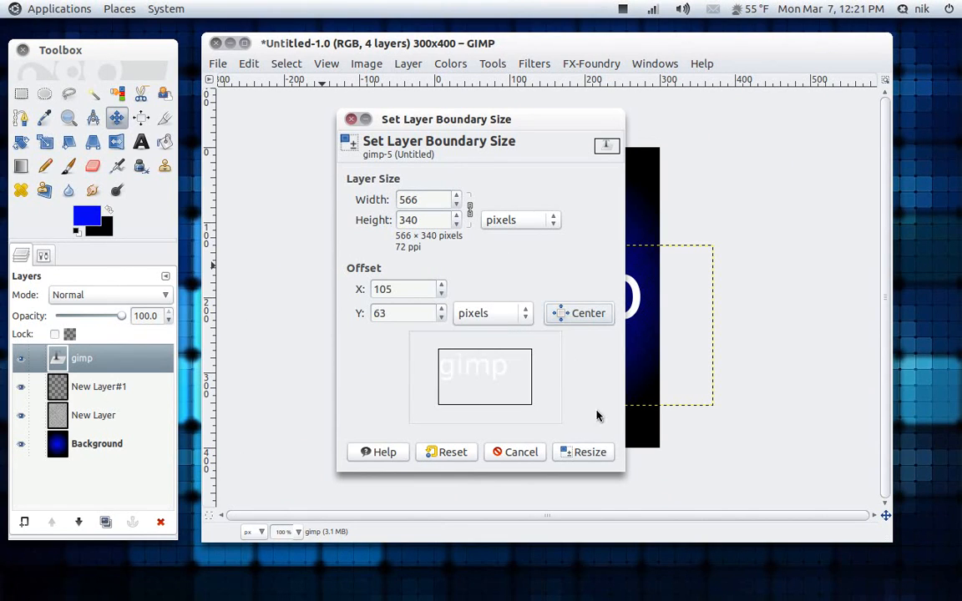
pyautogui.click(587, 453)
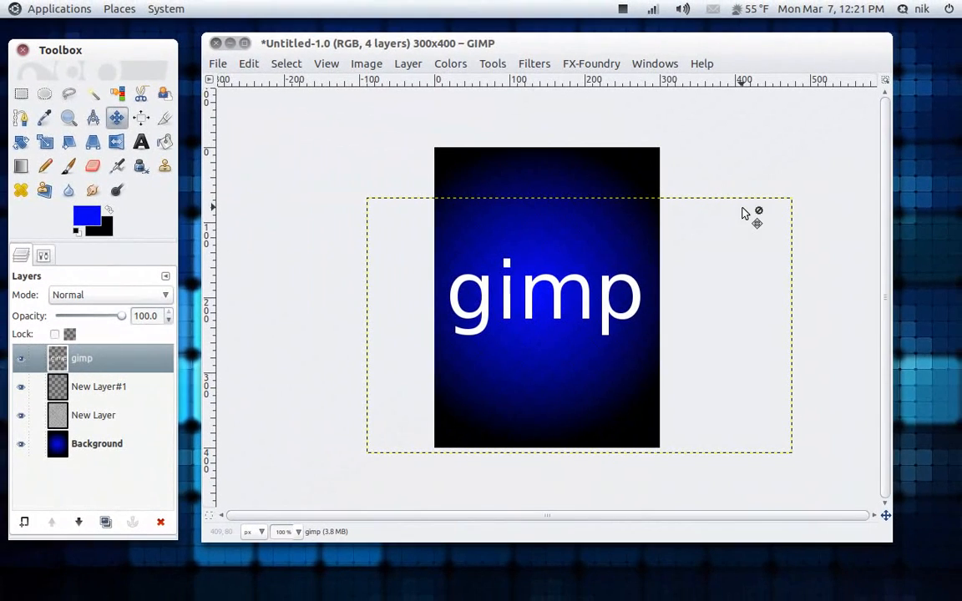
# - Duplicate the gimp layer and select the copy's letters with Alpha to Selection
pyautogui.click(107, 526)
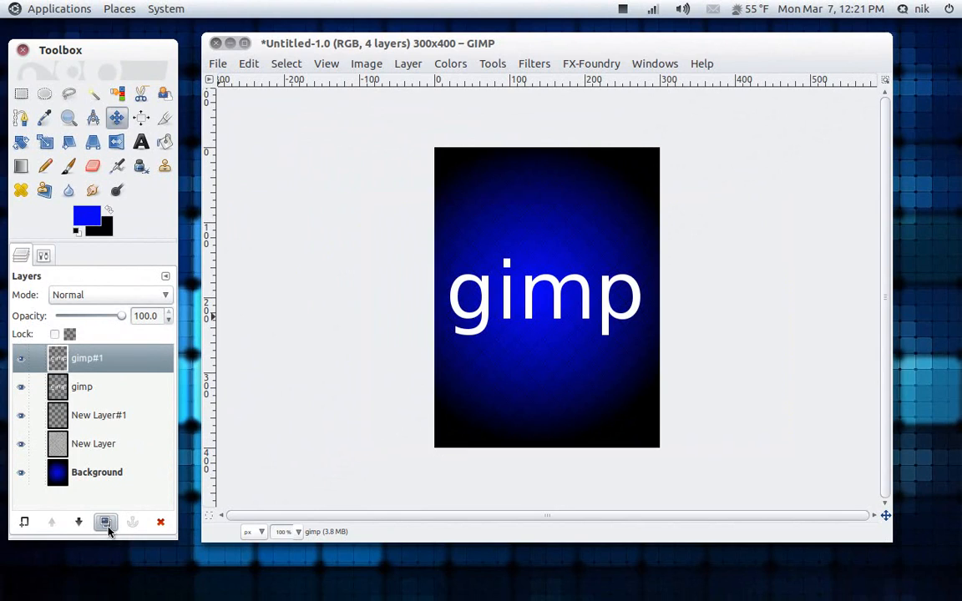
pyautogui.rightClick(131, 365)
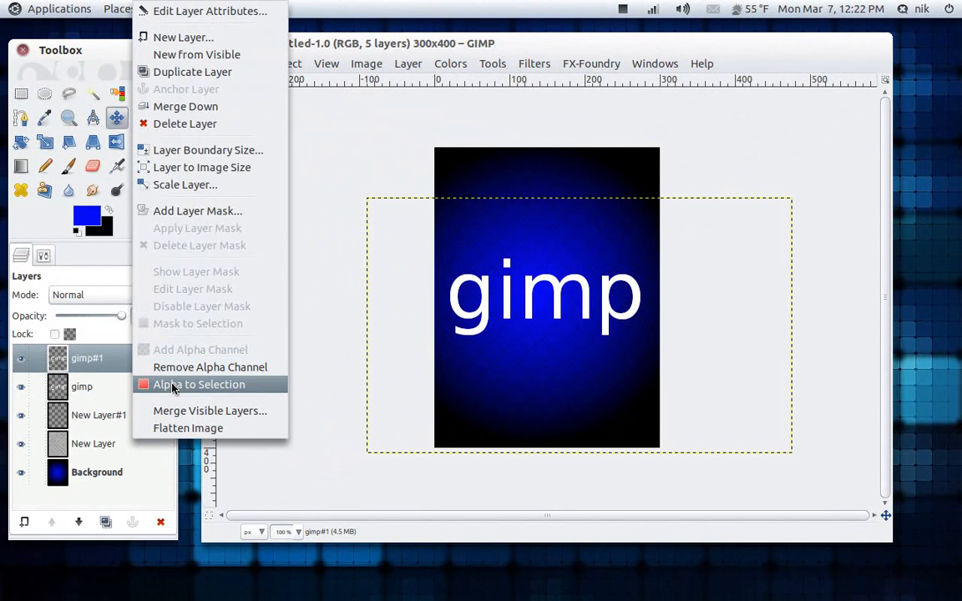
pyautogui.click(172, 386)
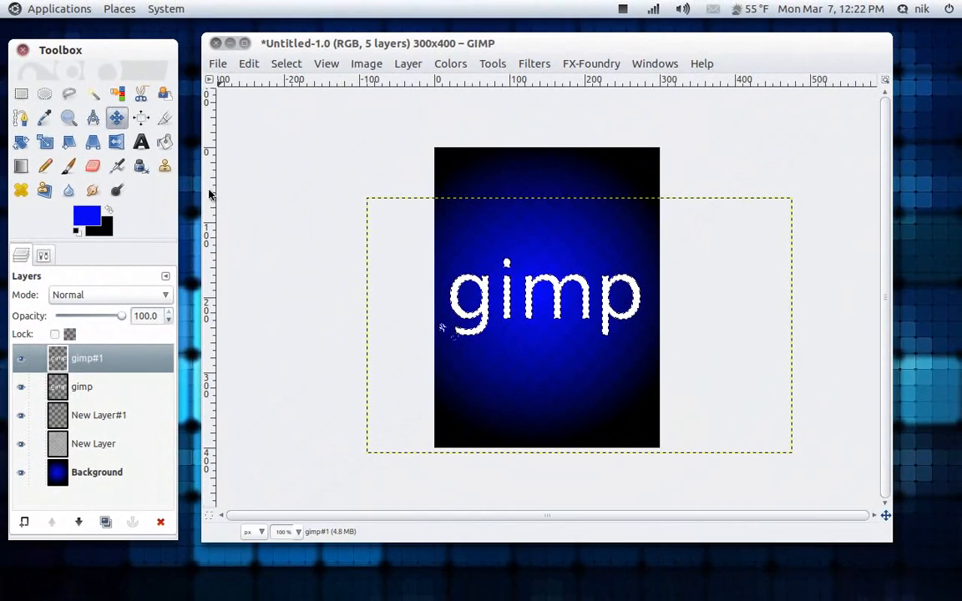
# - Set the foreground color to black (000000), bucket-fill the selected letters on the duplicate layer, and clear the selection
pyautogui.click(165, 142)
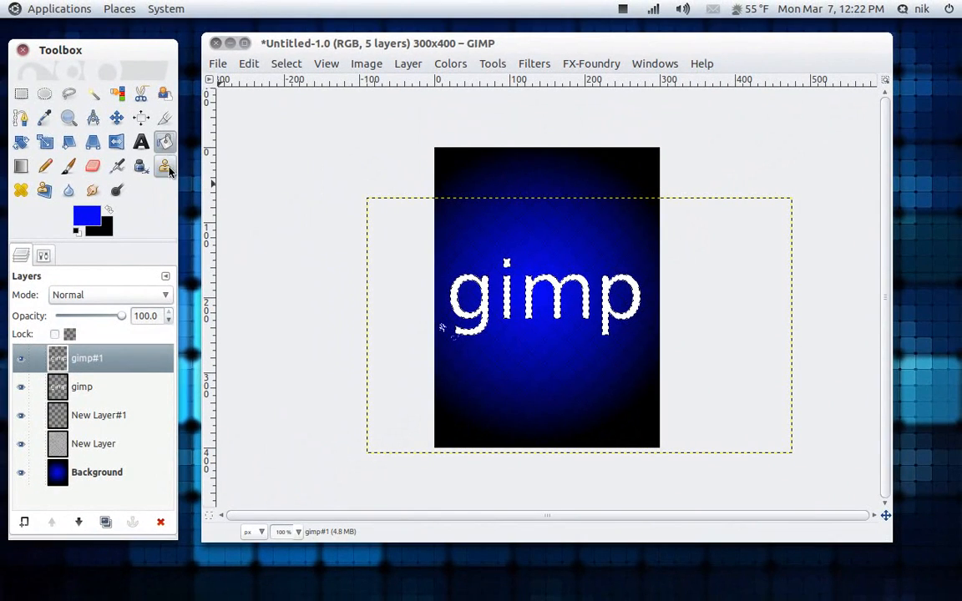
pyautogui.click(88, 216)
pyautogui.moveTo(116, 174); pyautogui.dragTo(4, 228)
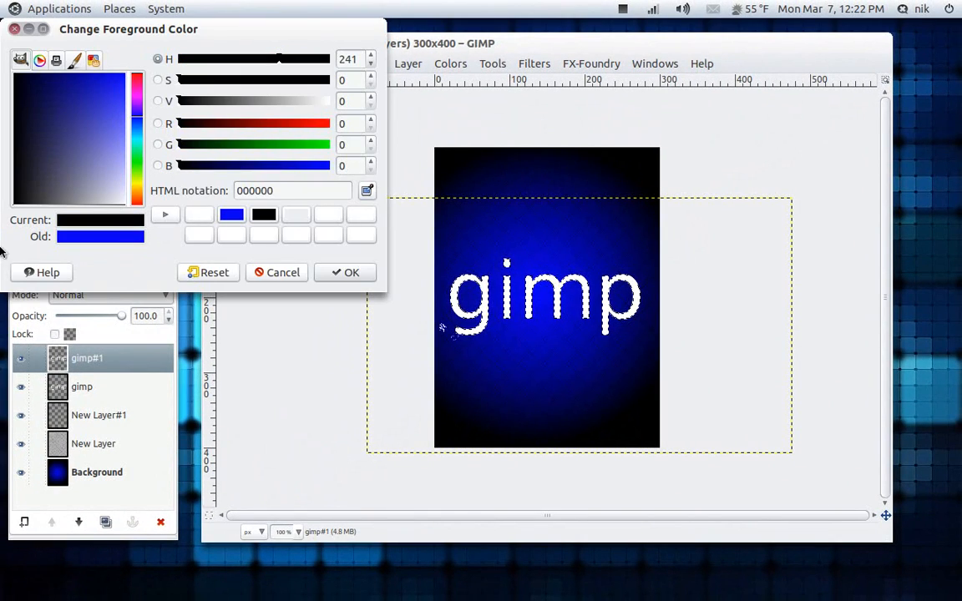
pyautogui.click(338, 273)
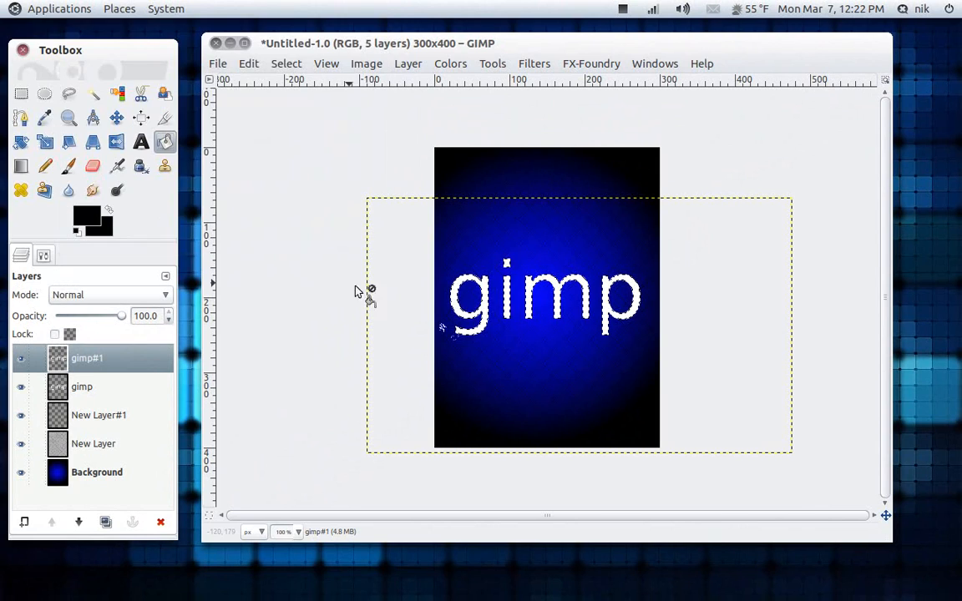
pyautogui.click(456, 307)
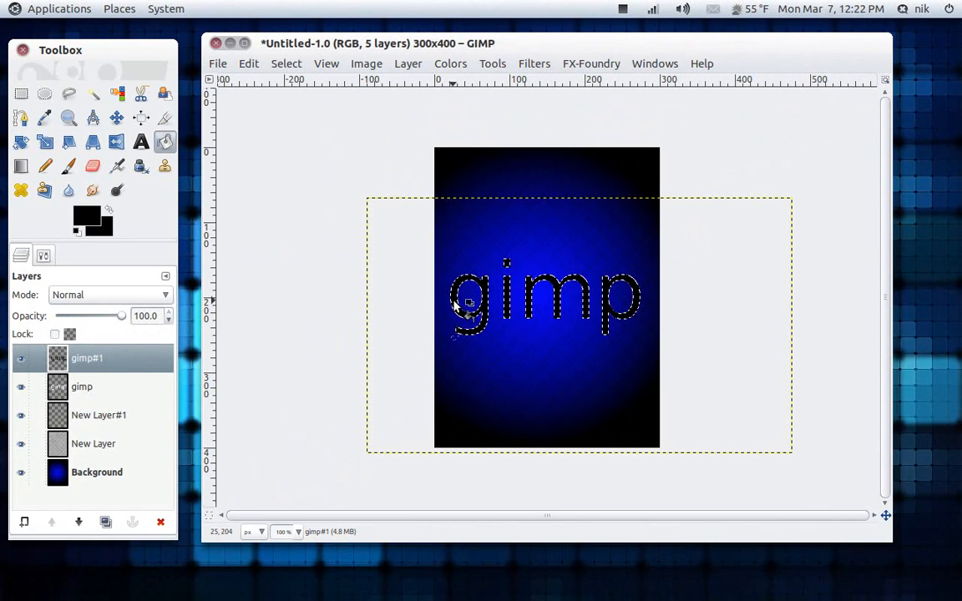
pyautogui.click(284, 64)
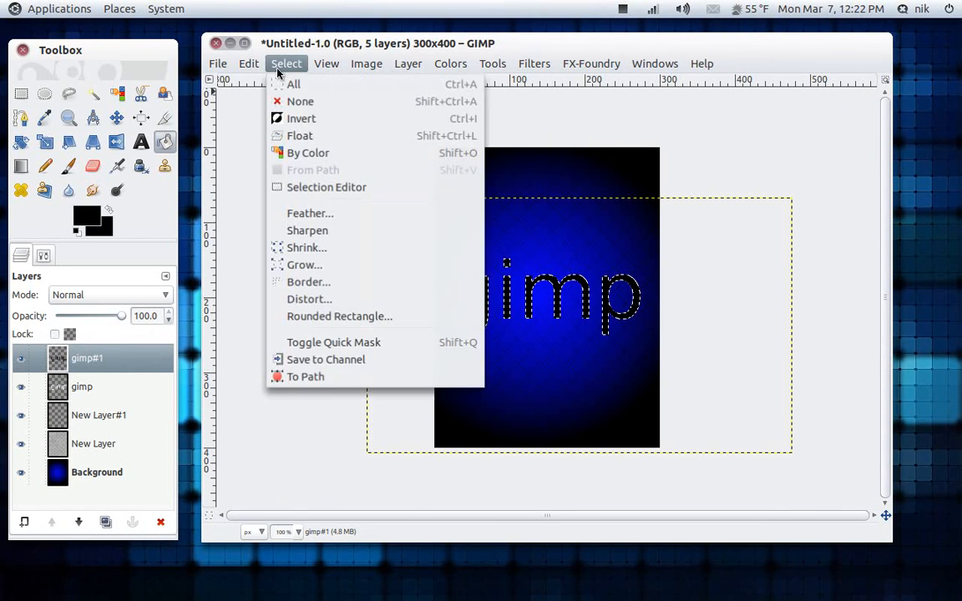
pyautogui.click(292, 100)
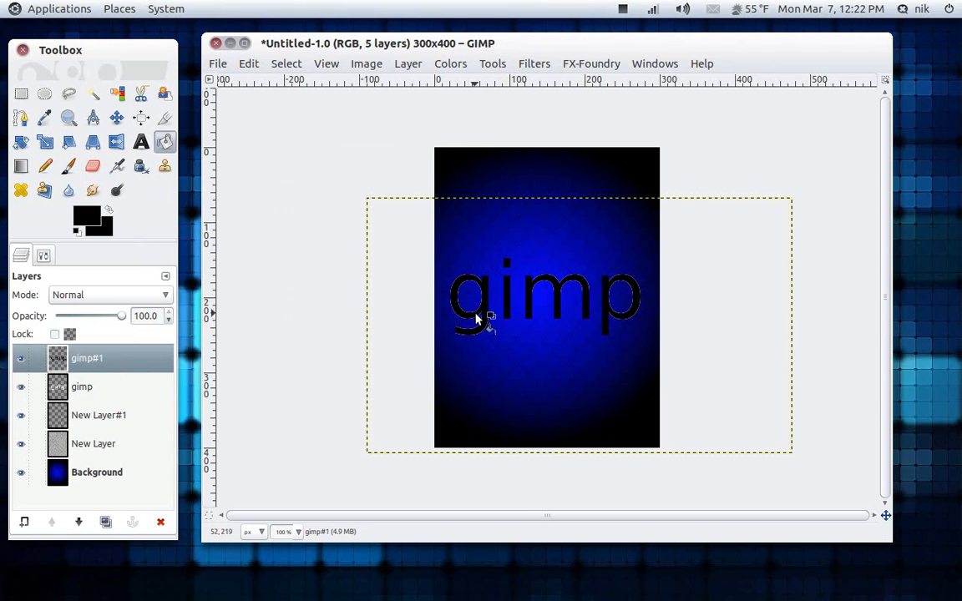
# - Move the black gimp#1 layer beneath the white text layer and apply a Gaussian Blur with an increased radius
pyautogui.moveTo(129, 368); pyautogui.dragTo(94, 395)
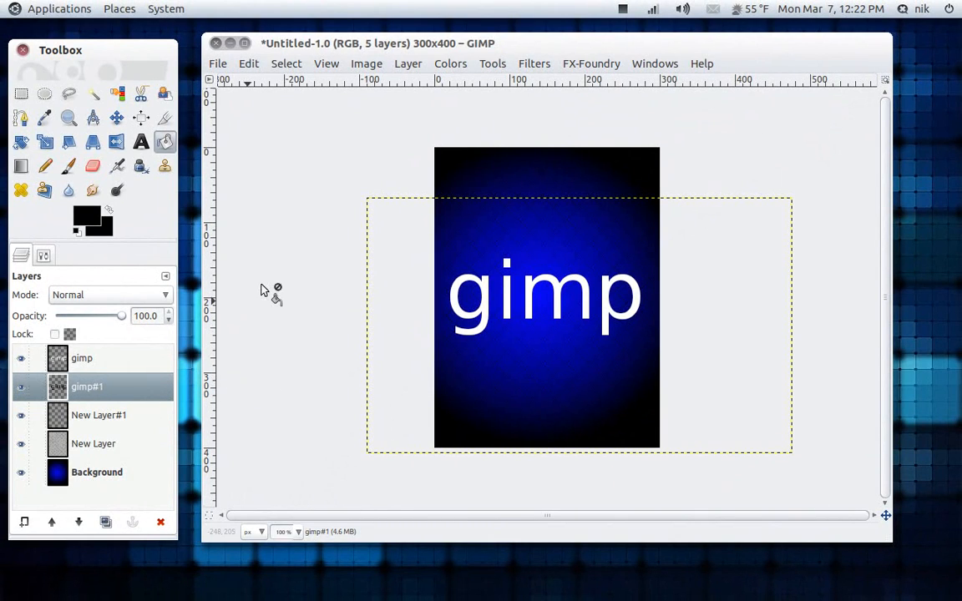
pyautogui.click(532, 65)
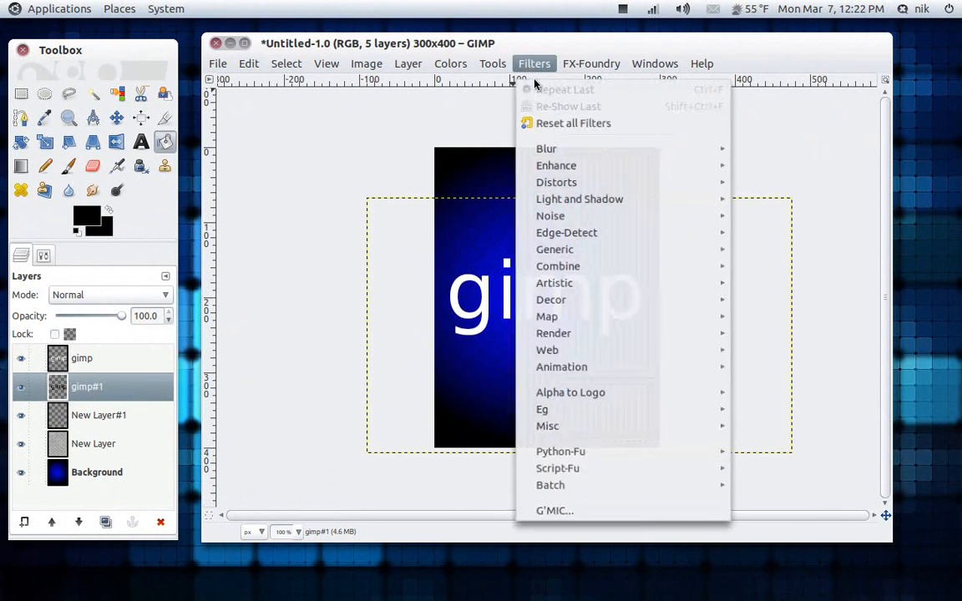
pyautogui.moveTo(547, 147)
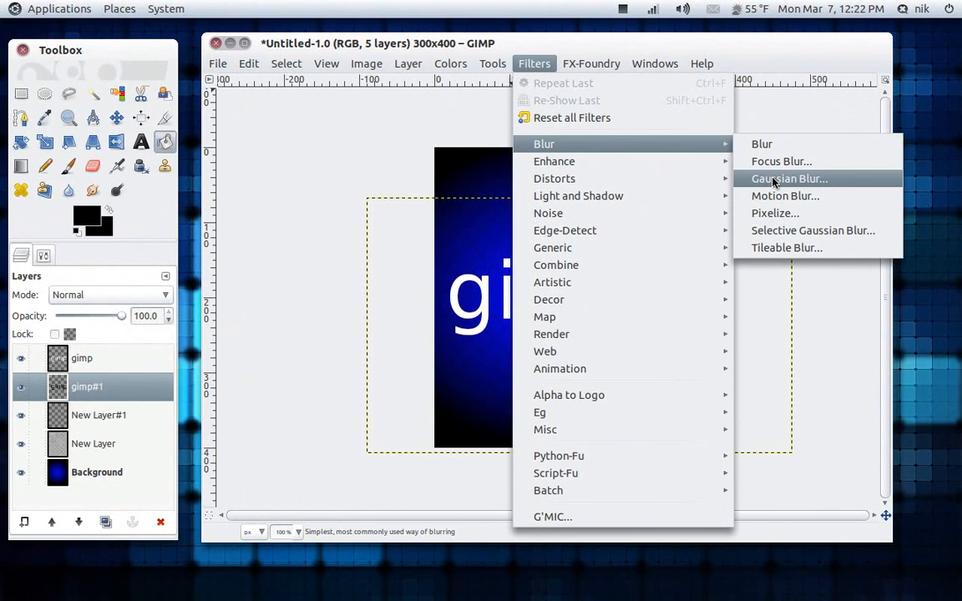
pyautogui.click(735, 178)
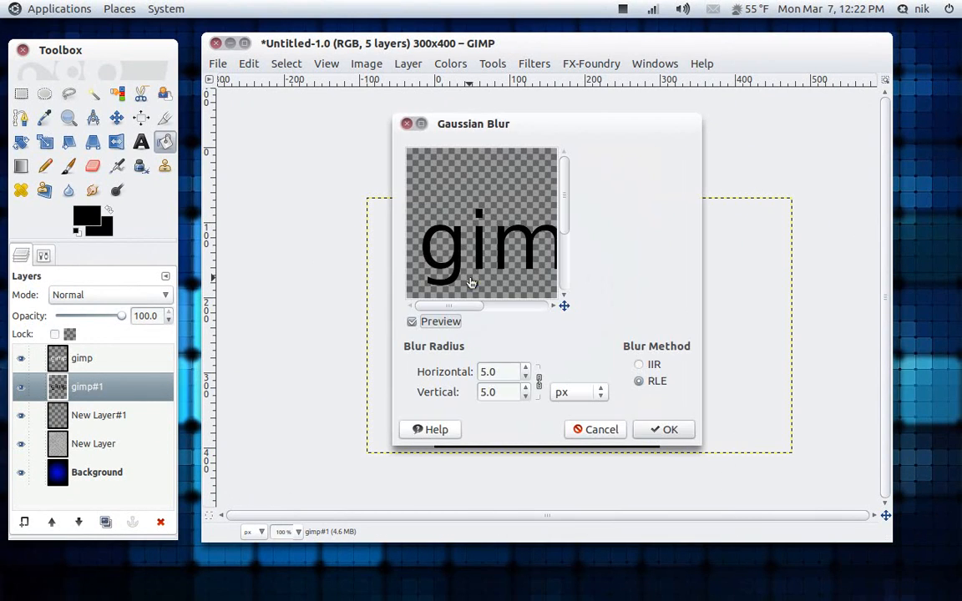
pyautogui.click(524, 368)
pyautogui.click(524, 369)
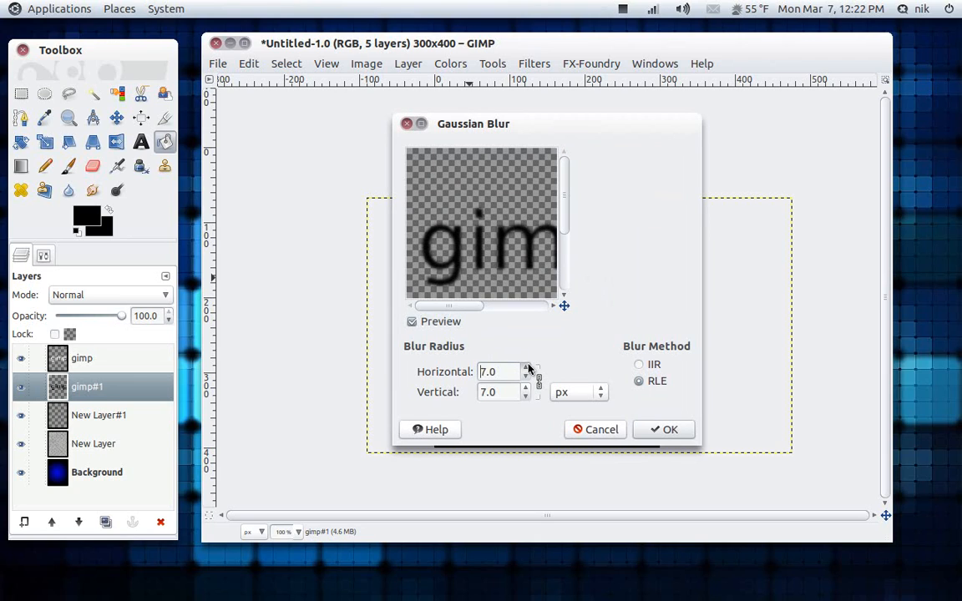
pyautogui.click(524, 368)
pyautogui.click(665, 429)
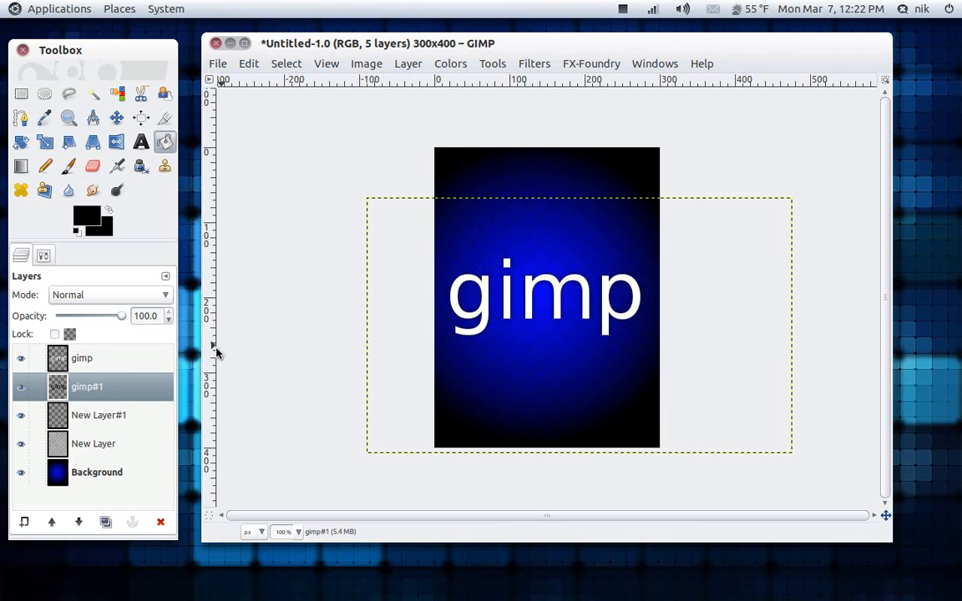
# - Set the blurred gimp#1 layer's blend mode to Grain merge and the gimp text layer's mode to Soft light
pyautogui.click(101, 291)
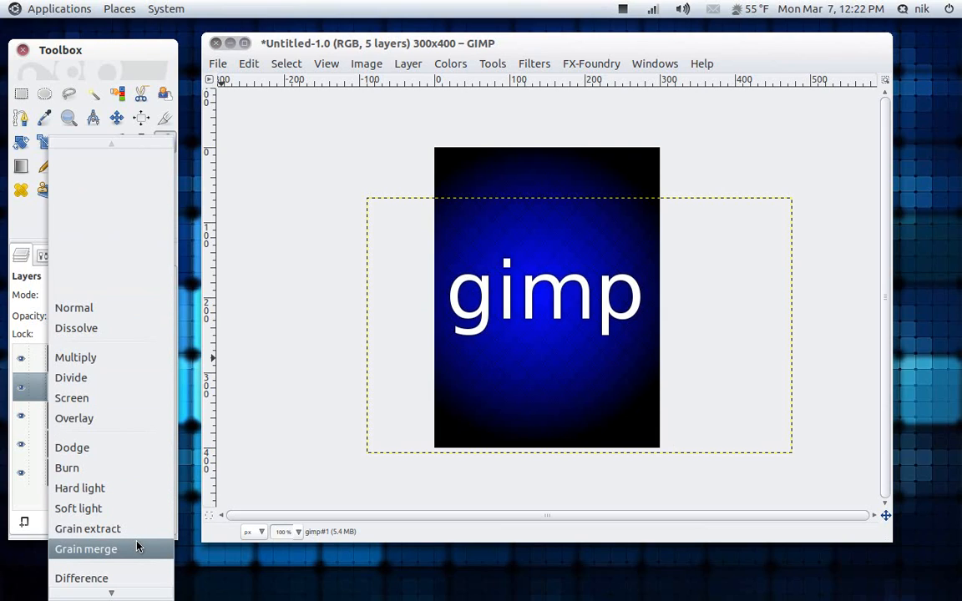
pyautogui.click(138, 548)
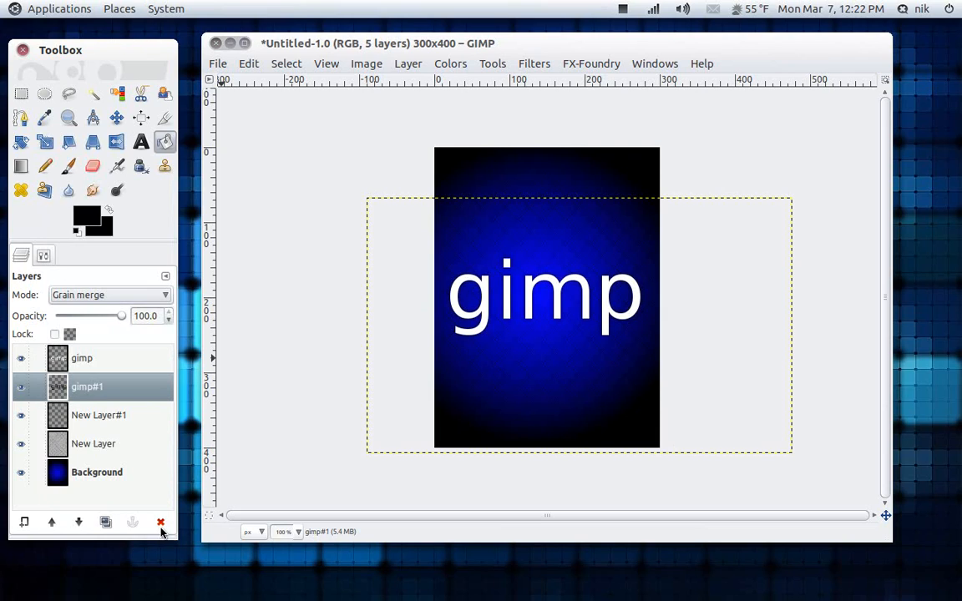
pyautogui.click(113, 364)
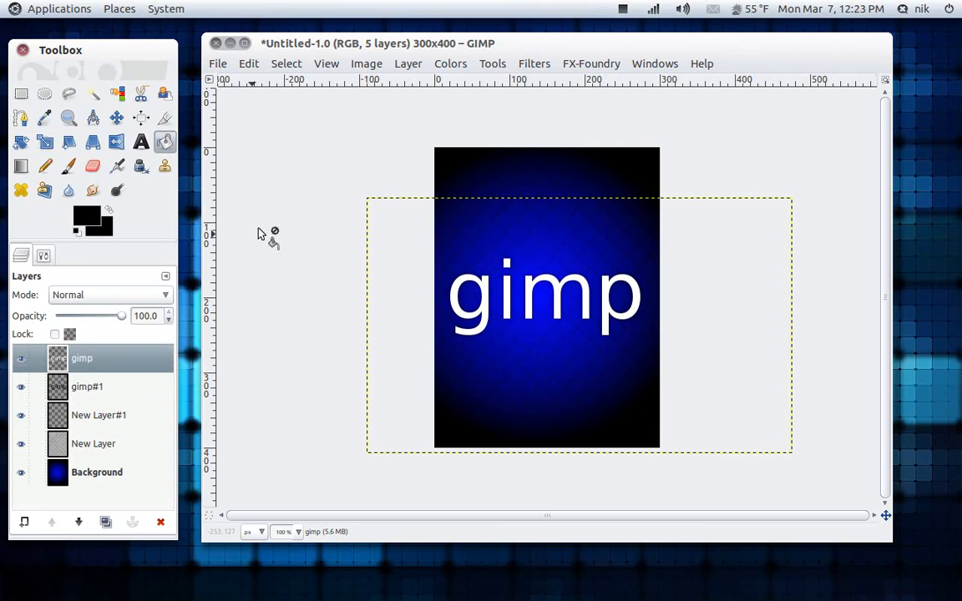
pyautogui.click(122, 303)
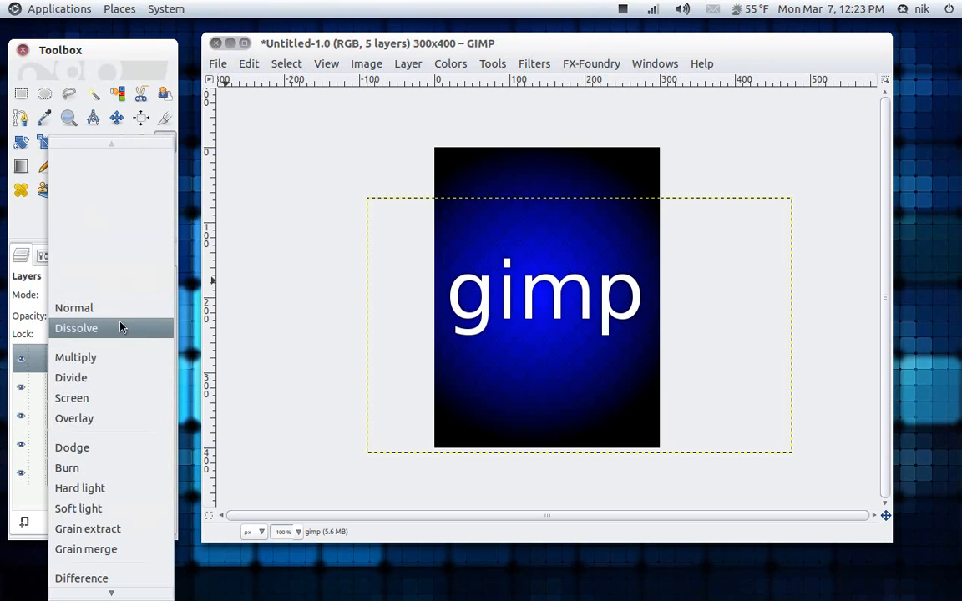
pyautogui.click(130, 507)
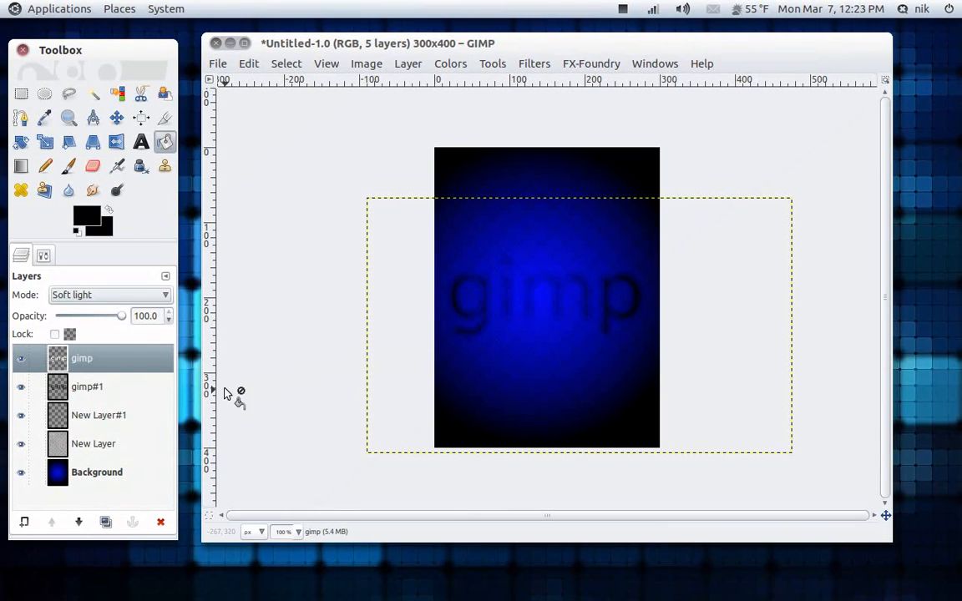
# - With the Move tool set to move the active layer, offset the gimp#1 shadow layer a few pixels down and to the right
pyautogui.click(117, 393)
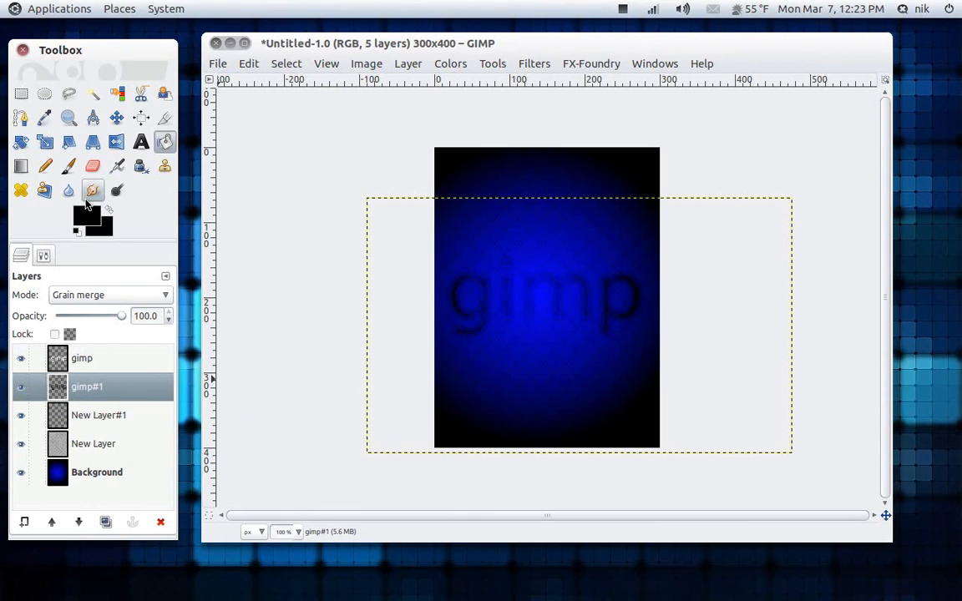
pyautogui.click(114, 123)
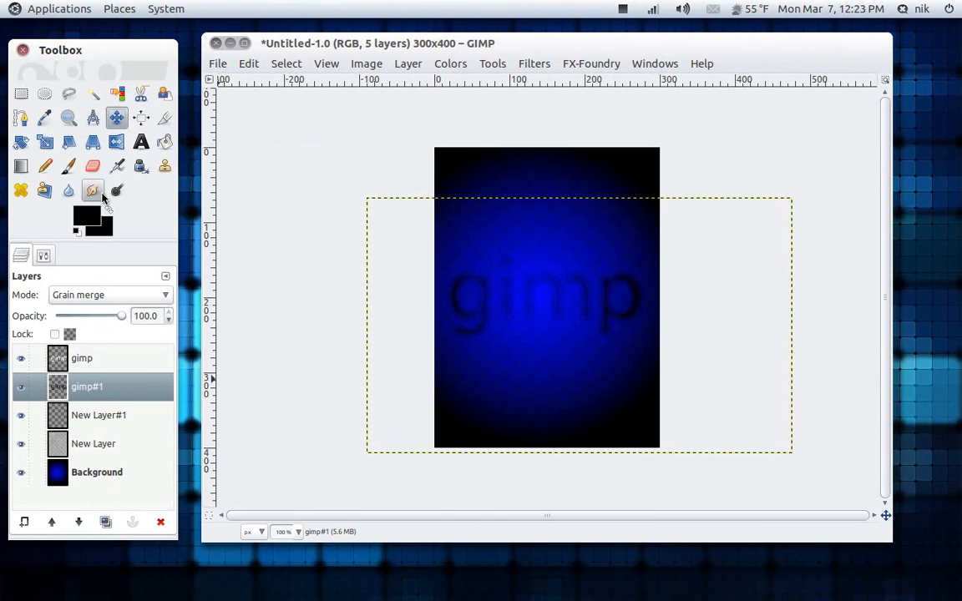
pyautogui.click(47, 257)
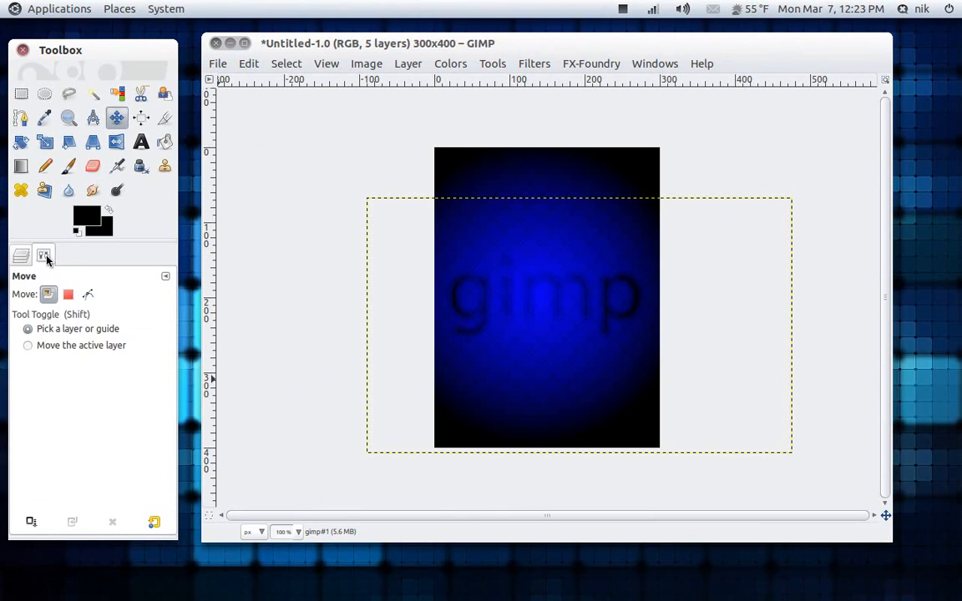
pyautogui.click(39, 348)
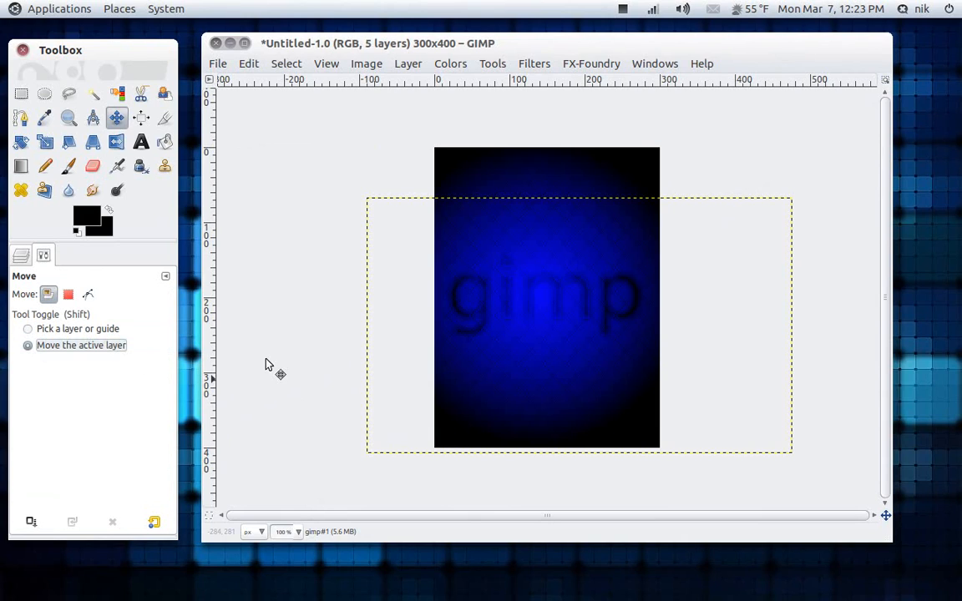
pyautogui.moveTo(482, 318); pyautogui.dragTo(482, 318)
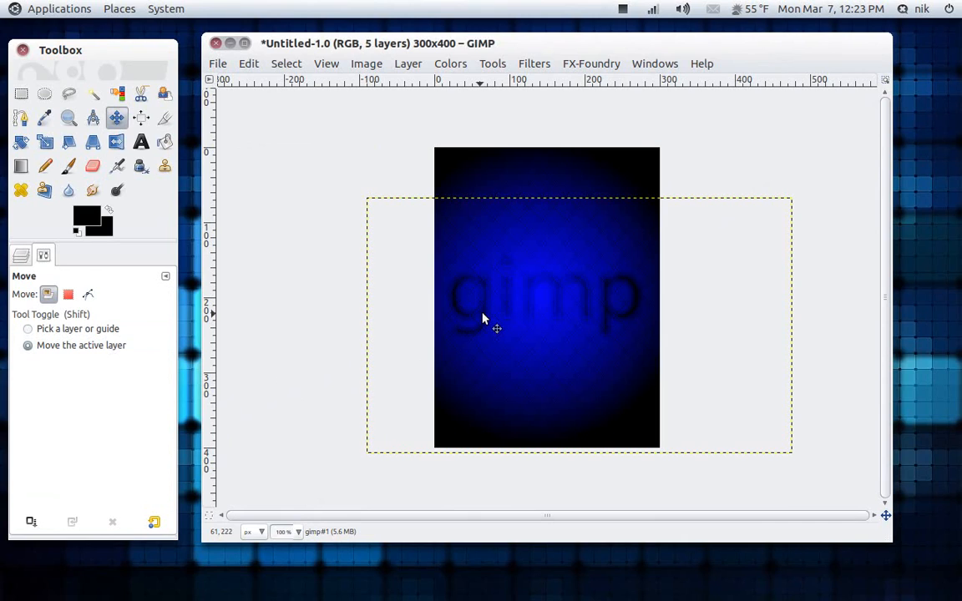
pyautogui.press('pageup')
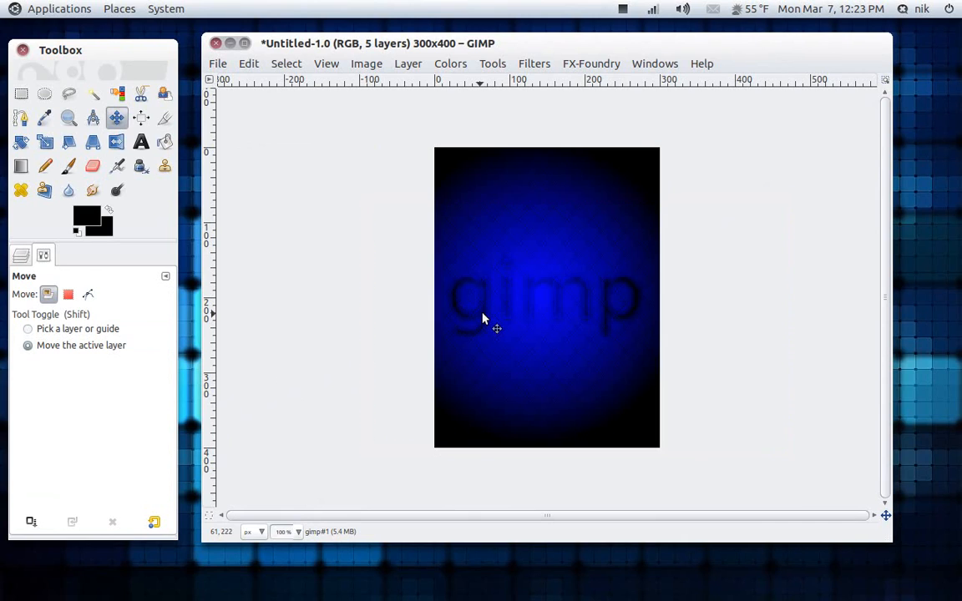
pyautogui.hotkey('ctrl', 'z')
pyautogui.hotkey('ctrl', 'z')
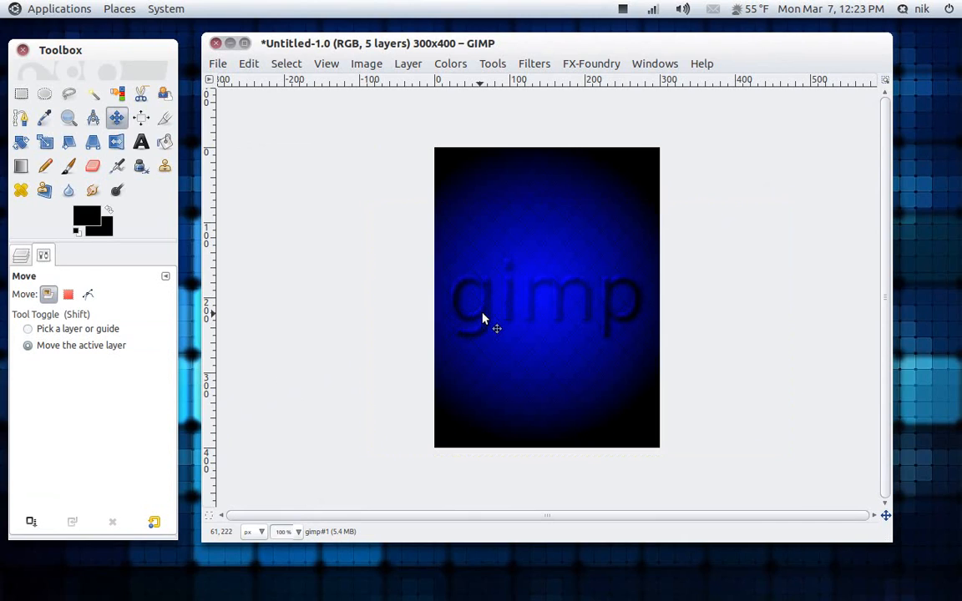
pyautogui.hotkey('ctrl', 'y')
pyautogui.hotkey('ctrl', 'z')
pyautogui.hotkey('ctrl', 'y')
pyautogui.hotkey('ctrl', 'z')
pyautogui.hotkey('ctrl', 'y')
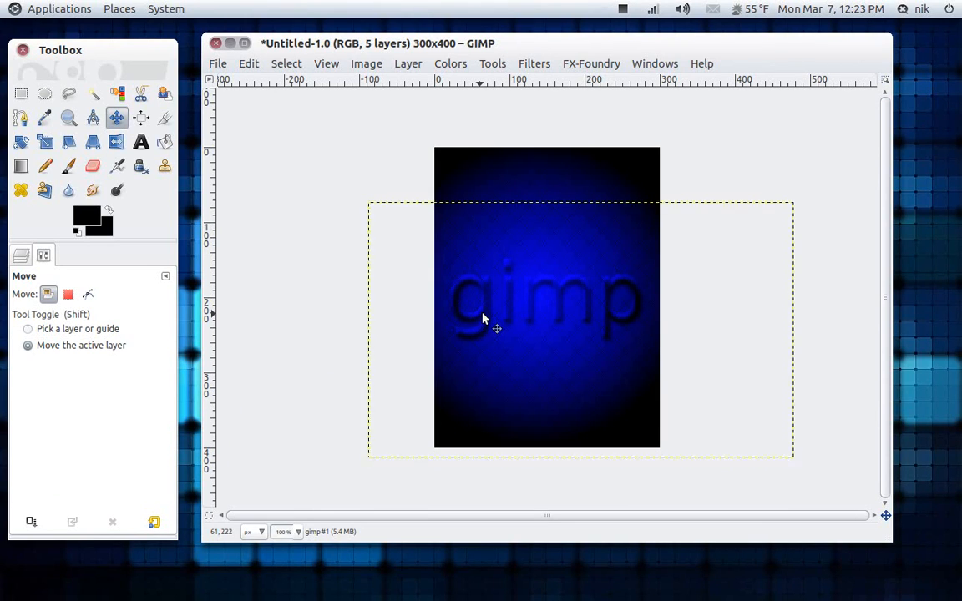
pyautogui.hotkey('ctrl', 'z')
pyautogui.hotkey('ctrl', 'y')
# - Duplicate the soft-light gimp text layer three times
pyautogui.click(22, 257)
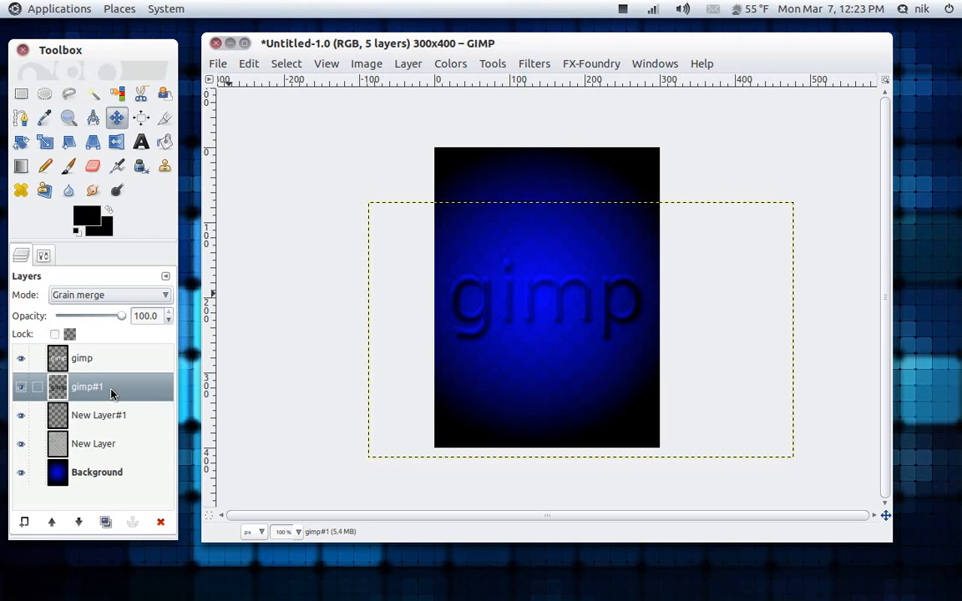
pyautogui.click(116, 363)
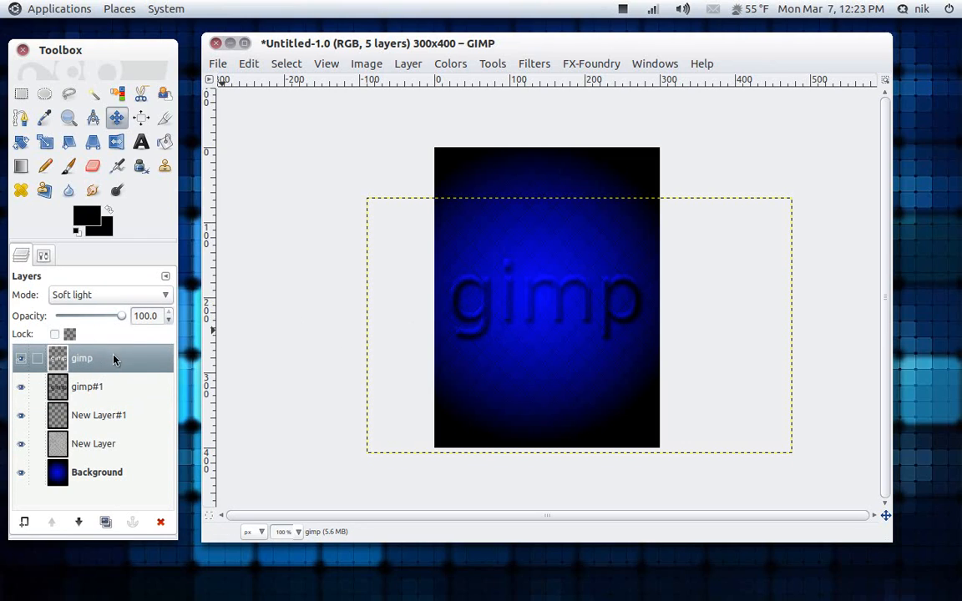
pyautogui.click(105, 521)
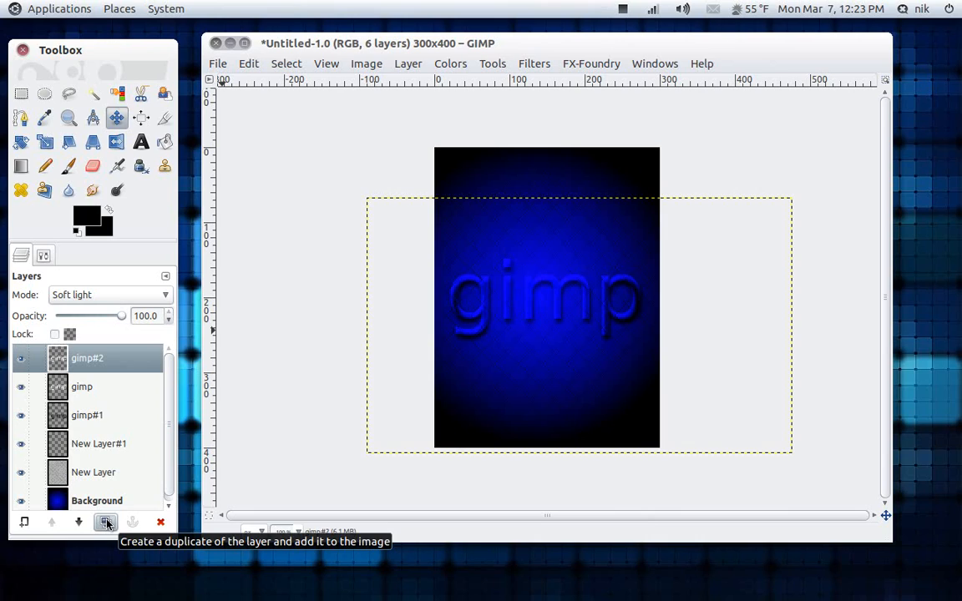
pyautogui.click(106, 523)
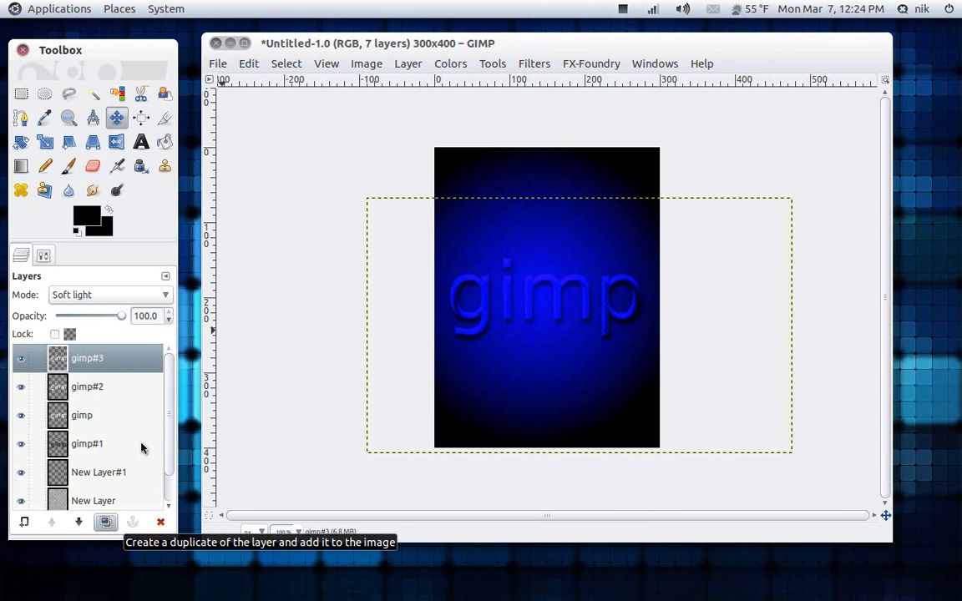
pyautogui.click(106, 523)
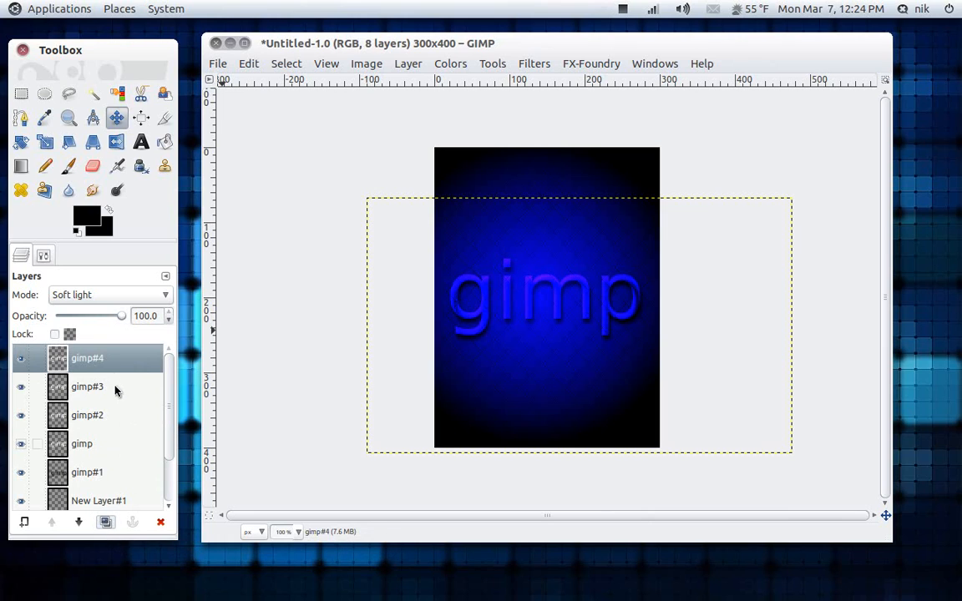
# - Set the topmost gimp copy's blend mode to Normal and select its letters with Alpha to Selection
pyautogui.click(97, 295)
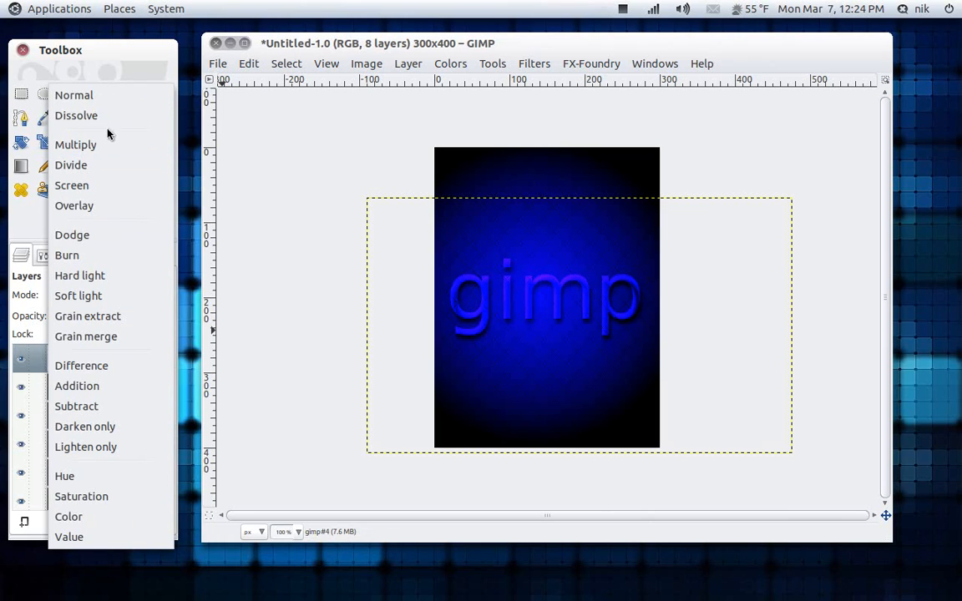
pyautogui.click(84, 87)
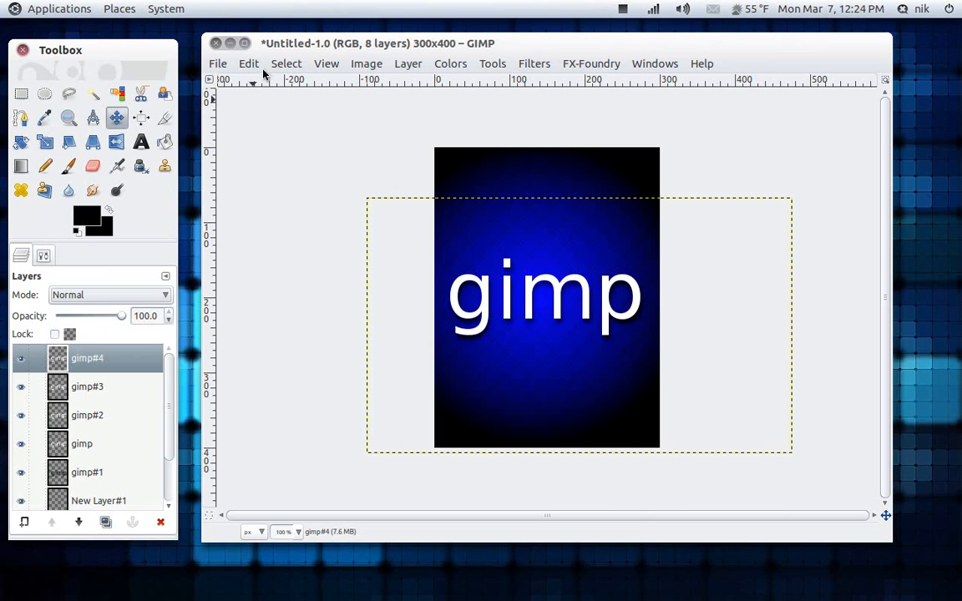
pyautogui.rightClick(117, 358)
pyautogui.click(186, 385)
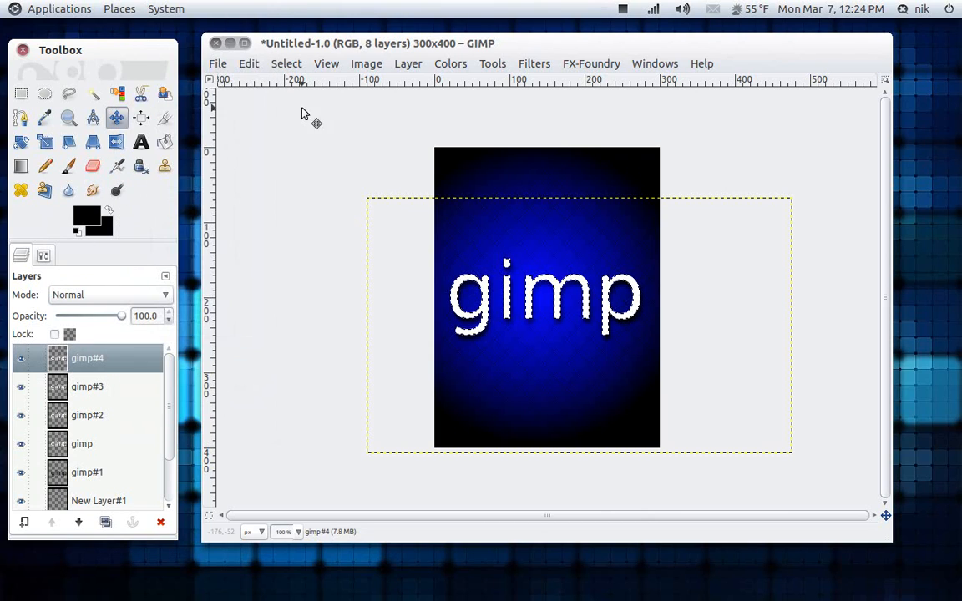
# - Shrink the letter selection by 1 pixel, delete the selected interior to leave a thin white outline, and clear the selection
pyautogui.click(251, 65)
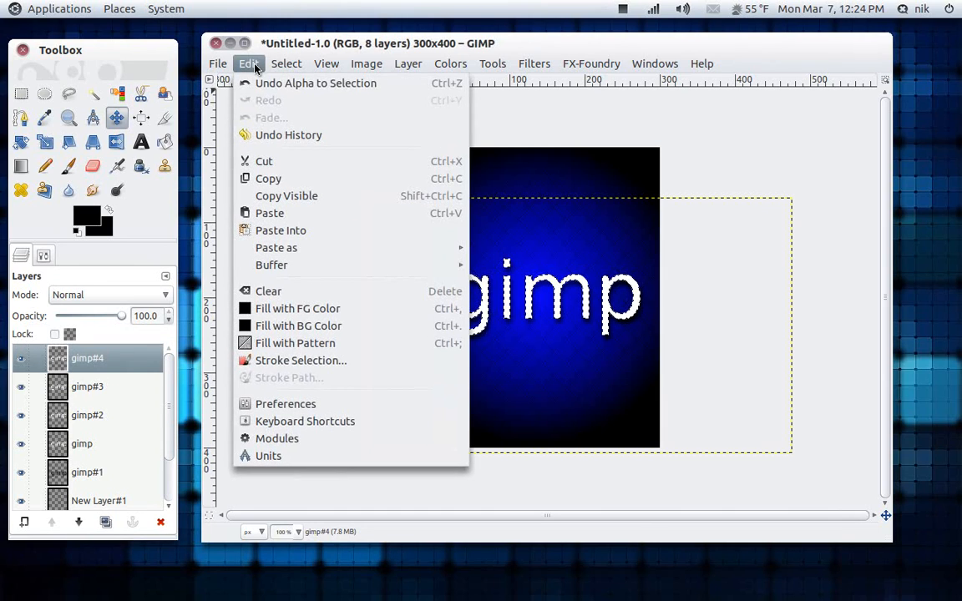
pyautogui.moveTo(286, 65)
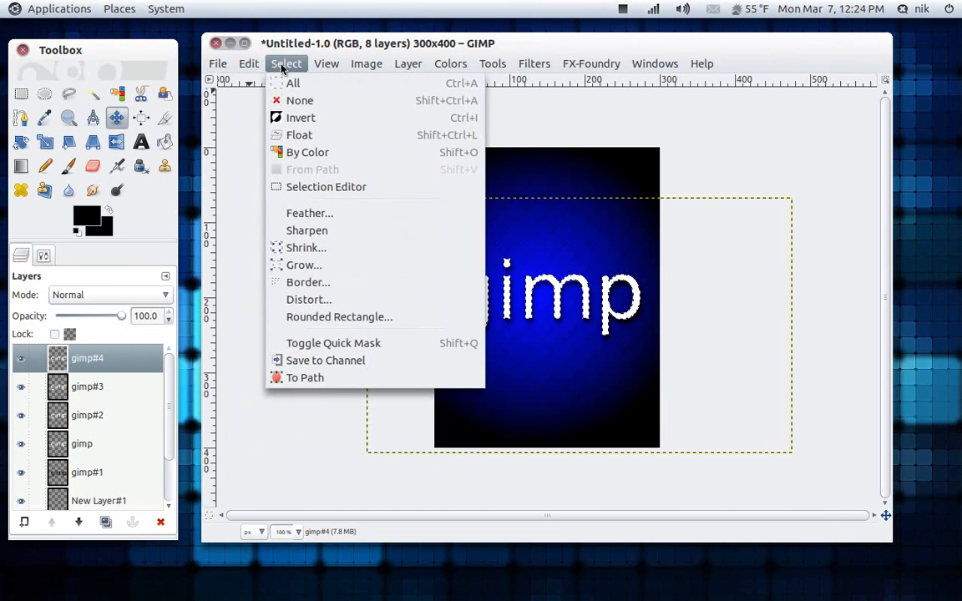
pyautogui.click(324, 255)
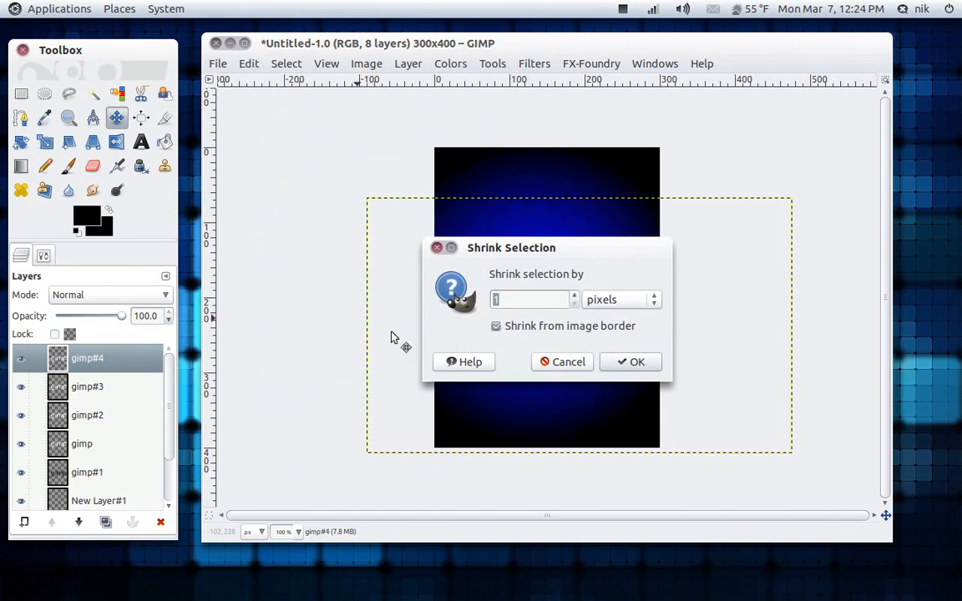
pyautogui.click(627, 362)
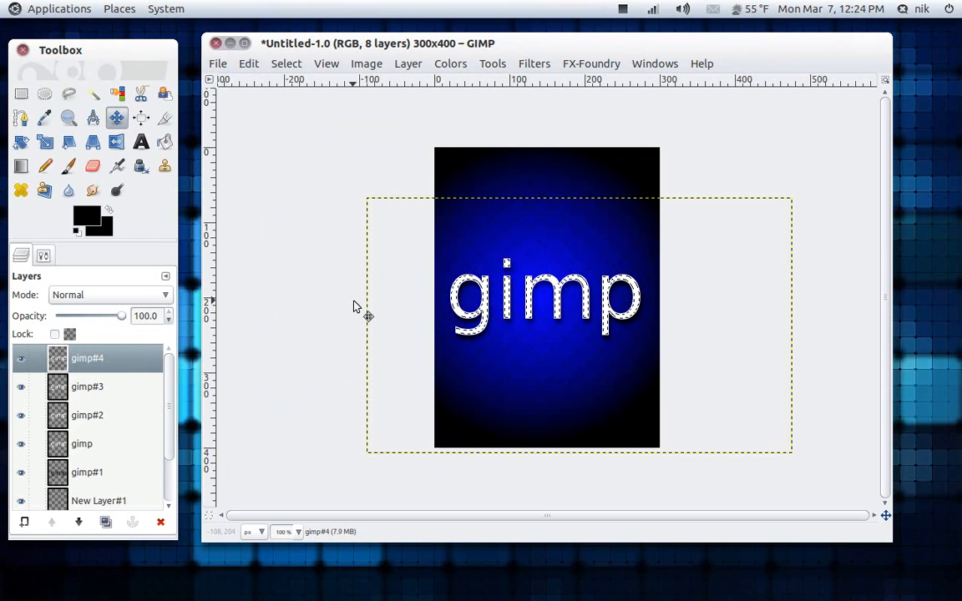
pyautogui.press('Delete')
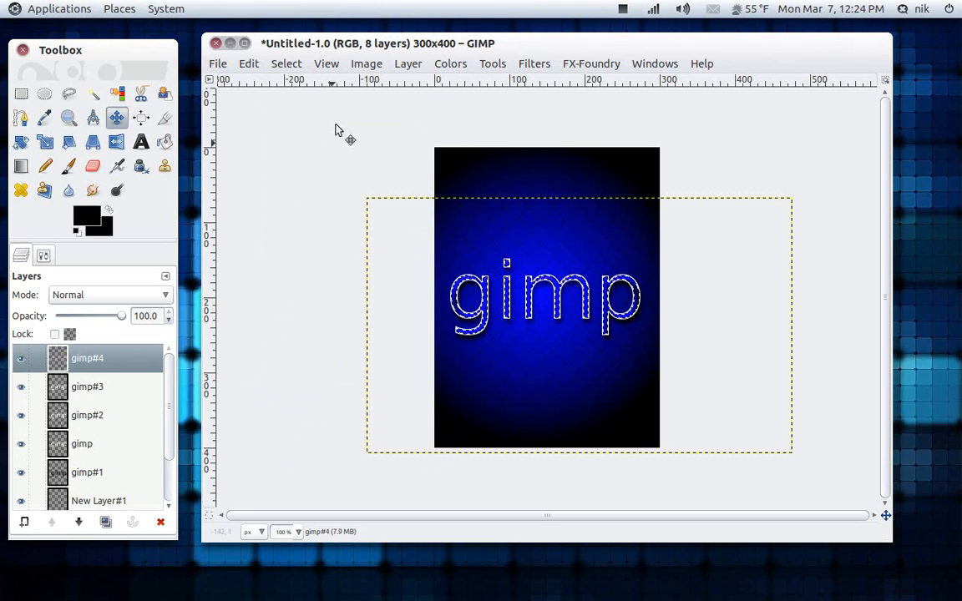
pyautogui.click(286, 64)
pyautogui.click(297, 100)
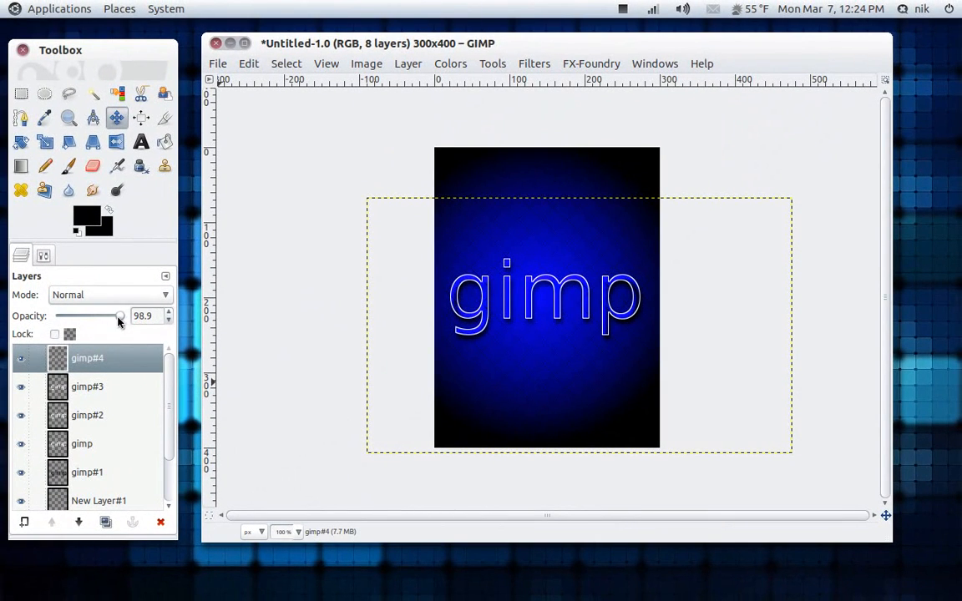
# - Lower the outline layer's opacity to 41.6 and select the gimp#3 layer
pyautogui.moveTo(115, 324); pyautogui.dragTo(81, 316)
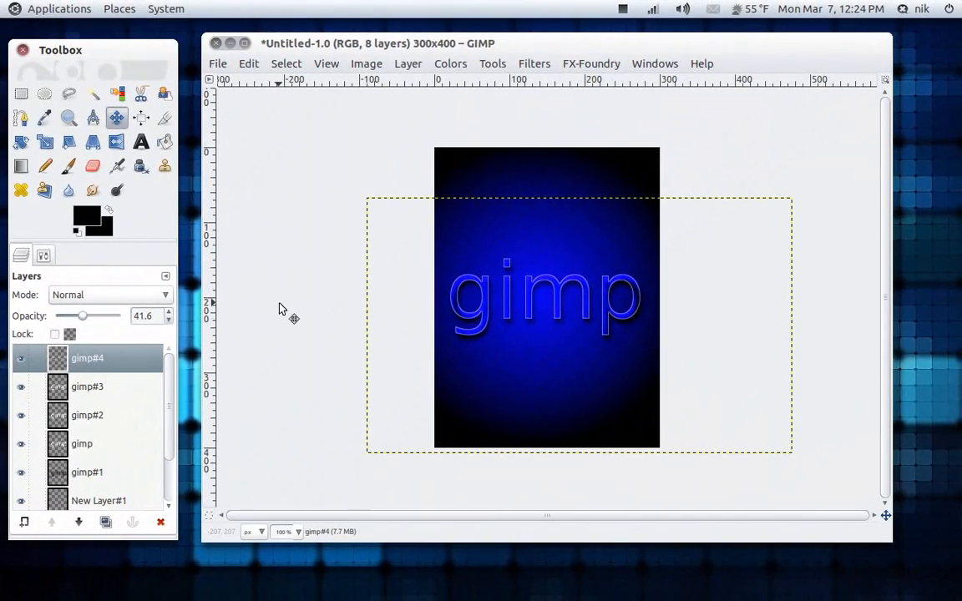
pyautogui.click(137, 389)
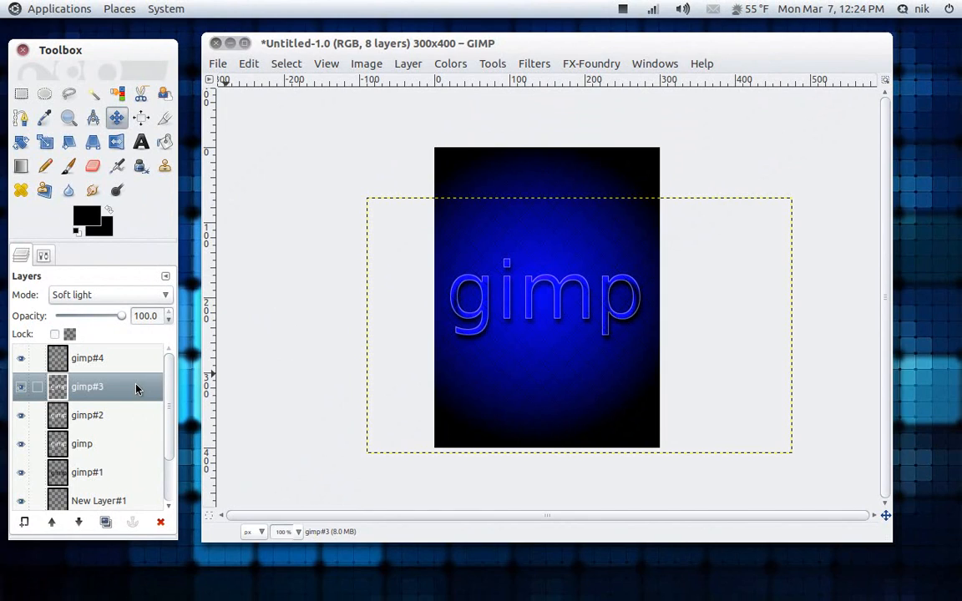
# - Select the letters of the gimp#3 layer with Alpha to Selection
pyautogui.click(123, 366)
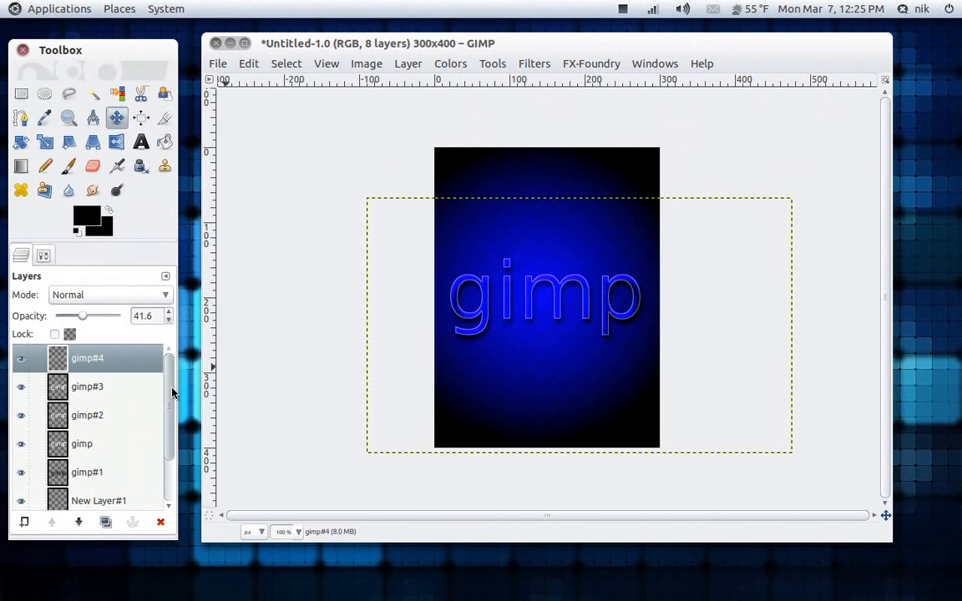
pyautogui.click(114, 389)
pyautogui.rightClick(104, 393)
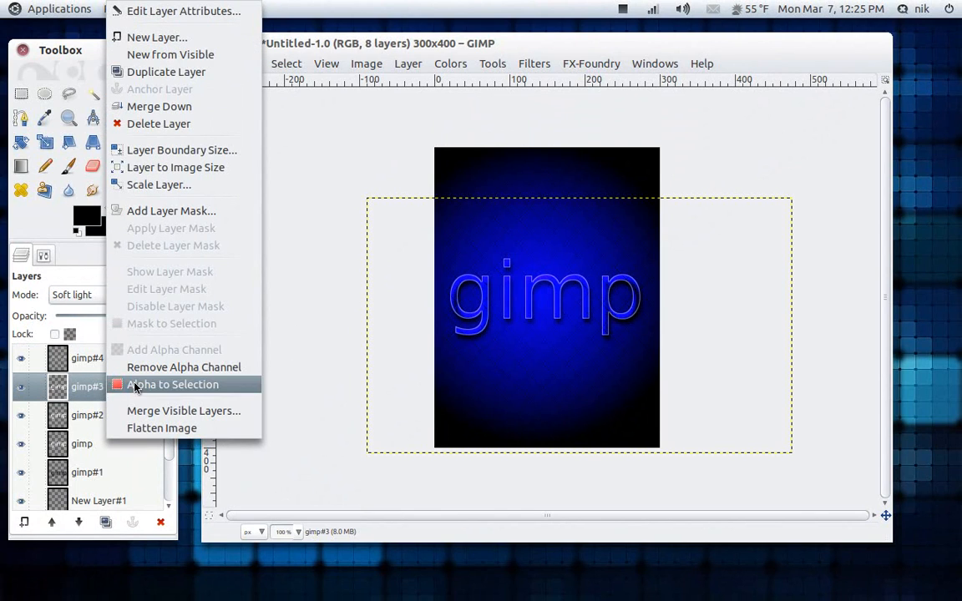
pyautogui.click(121, 384)
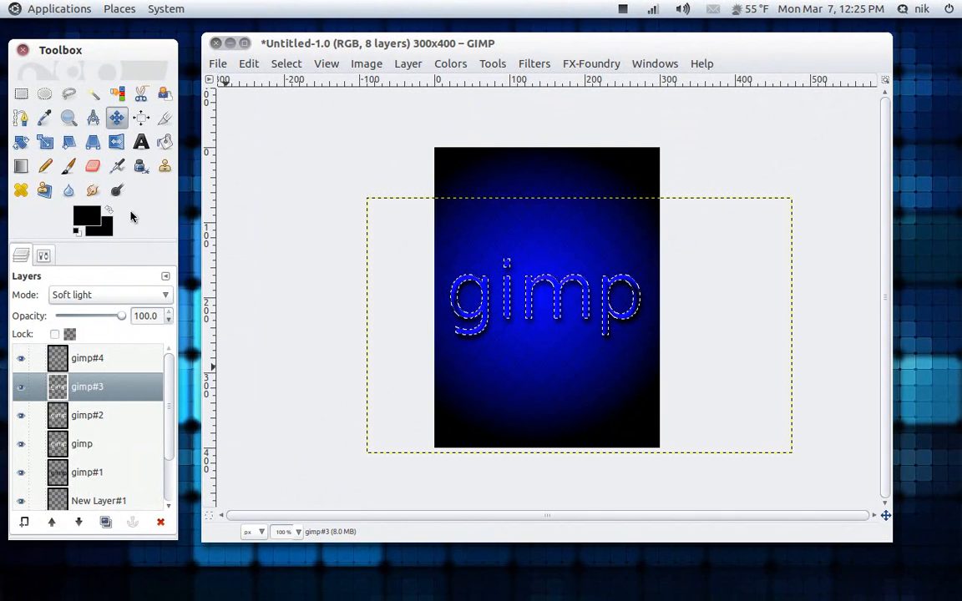
# - Intersect the letter selection with a rectangle of about 281 × 60 px covering the upper half of the text
pyautogui.click(22, 95)
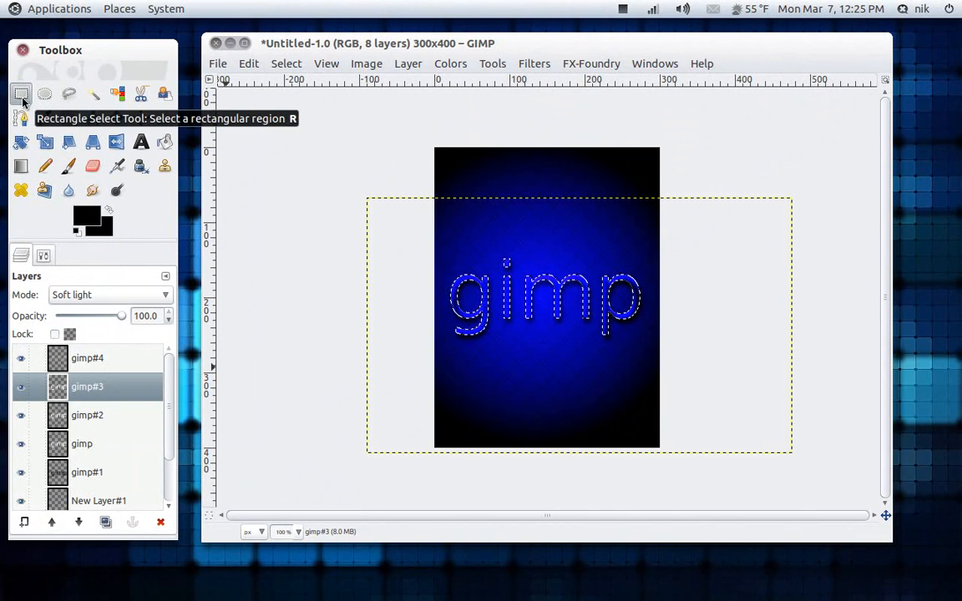
pyautogui.click(44, 257)
pyautogui.click(108, 294)
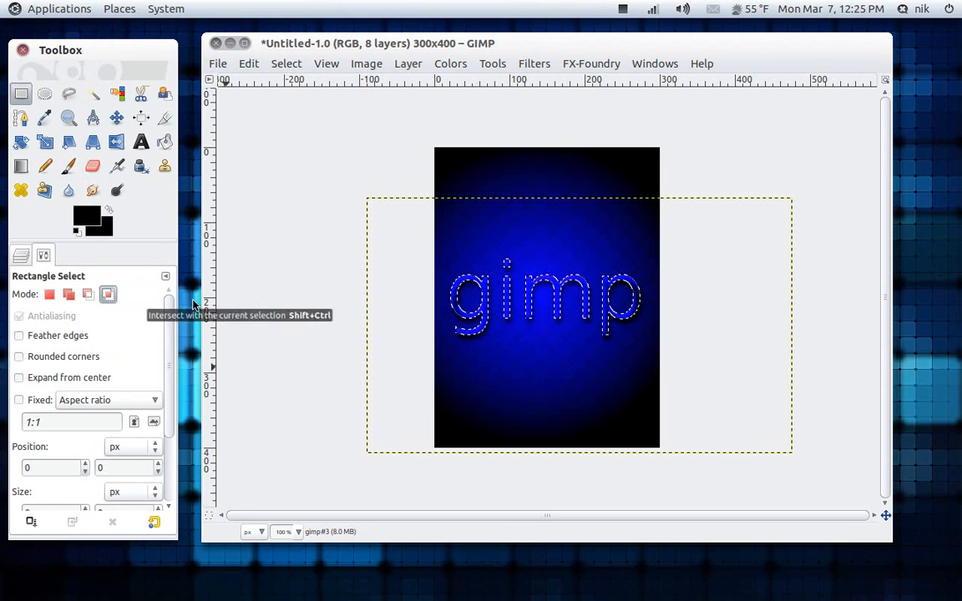
pyautogui.moveTo(441, 256); pyautogui.dragTo(566, 304)
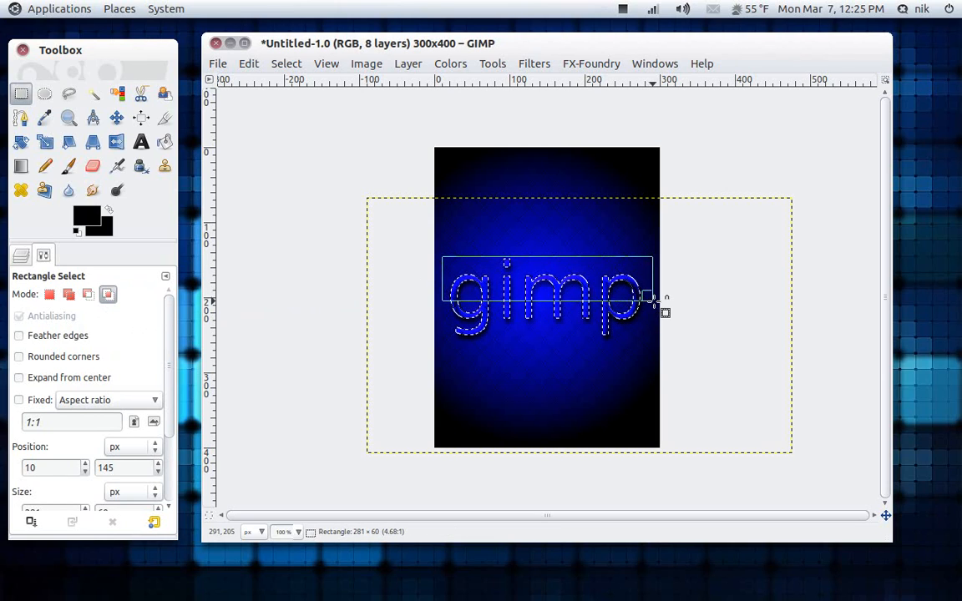
pyautogui.moveTo(653, 299); pyautogui.dragTo(653, 299)
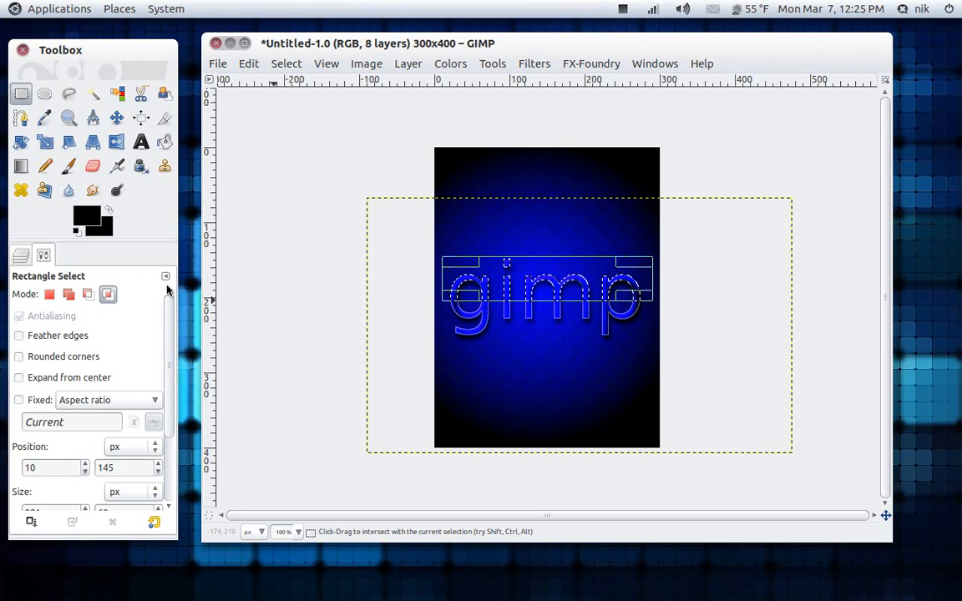
# - Add a new transparent layer directly above gimp#3
pyautogui.click(20, 256)
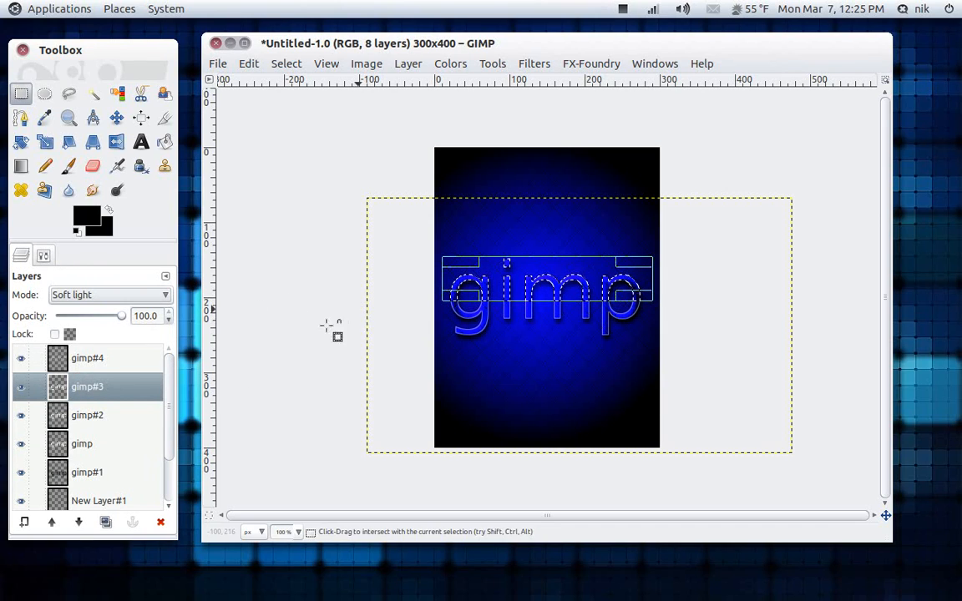
pyautogui.click(24, 522)
pyautogui.click(553, 403)
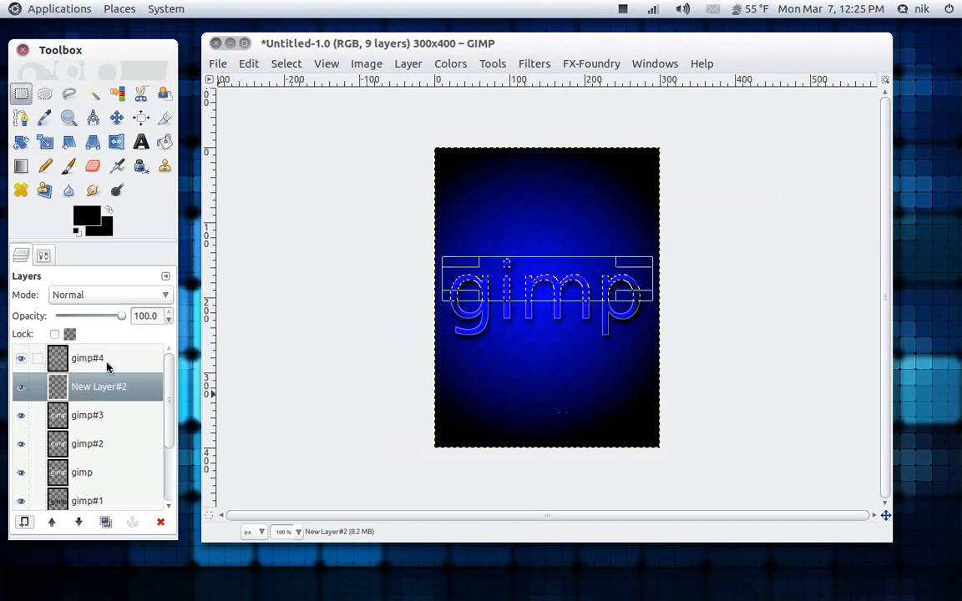
# - Set the foreground colour to white (ffffff)
pyautogui.click(85, 215)
pyautogui.moveTo(89, 188); pyautogui.dragTo(166, 230)
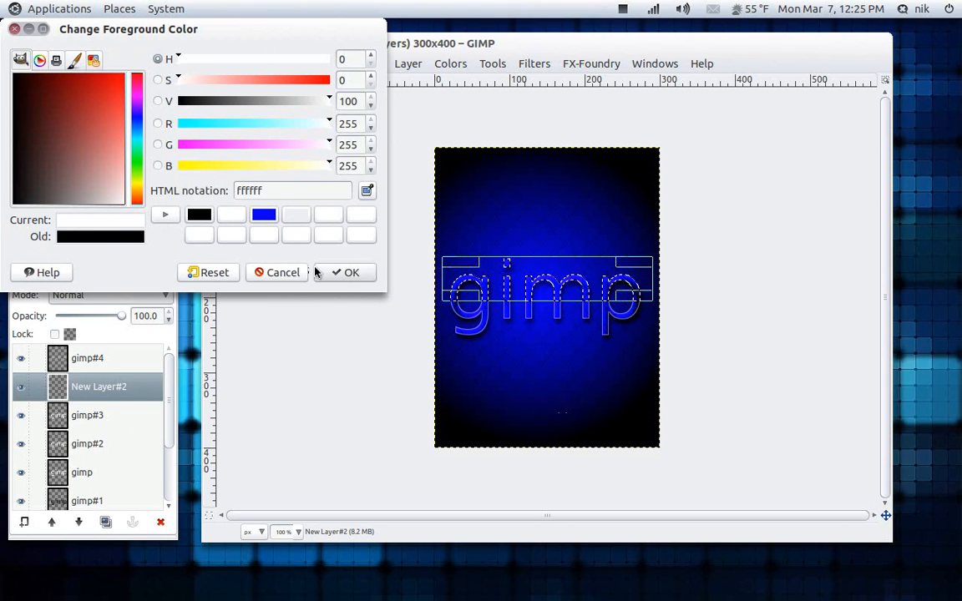
pyautogui.click(346, 273)
# - Fill the selected letter tops with a linear FG to Transparent gradient running about 96 px upward from just below the text
pyautogui.click(21, 166)
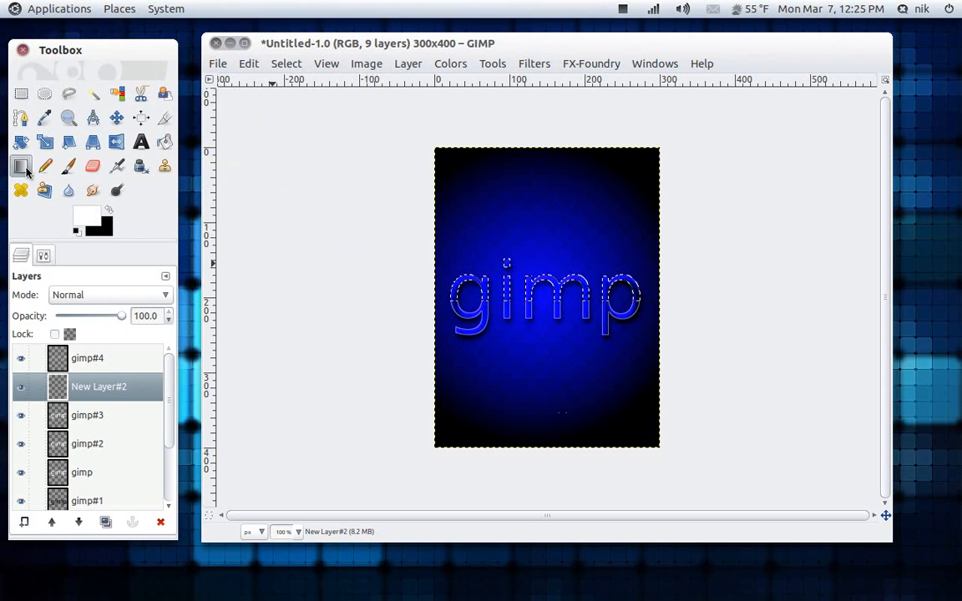
pyautogui.click(43, 255)
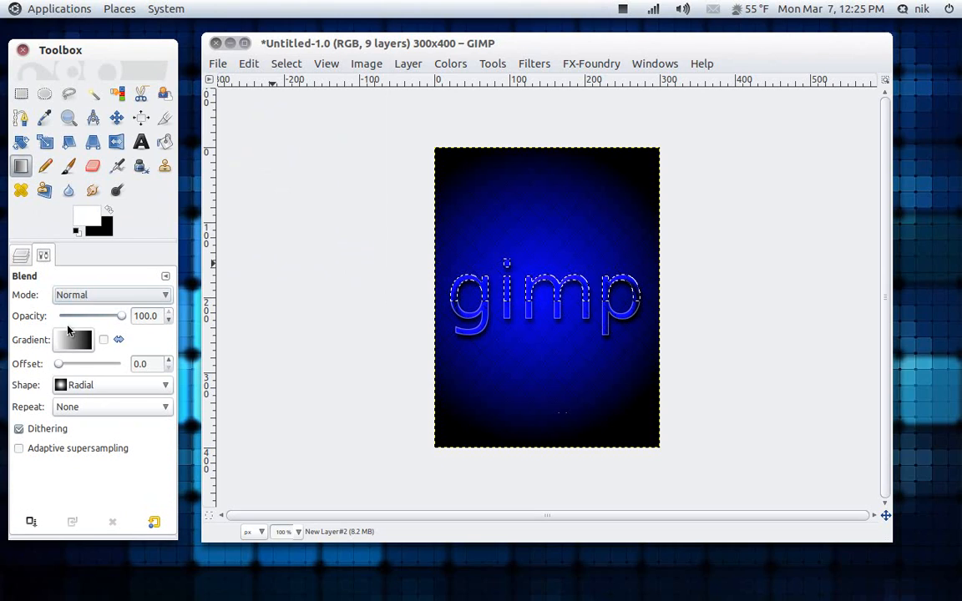
pyautogui.click(92, 386)
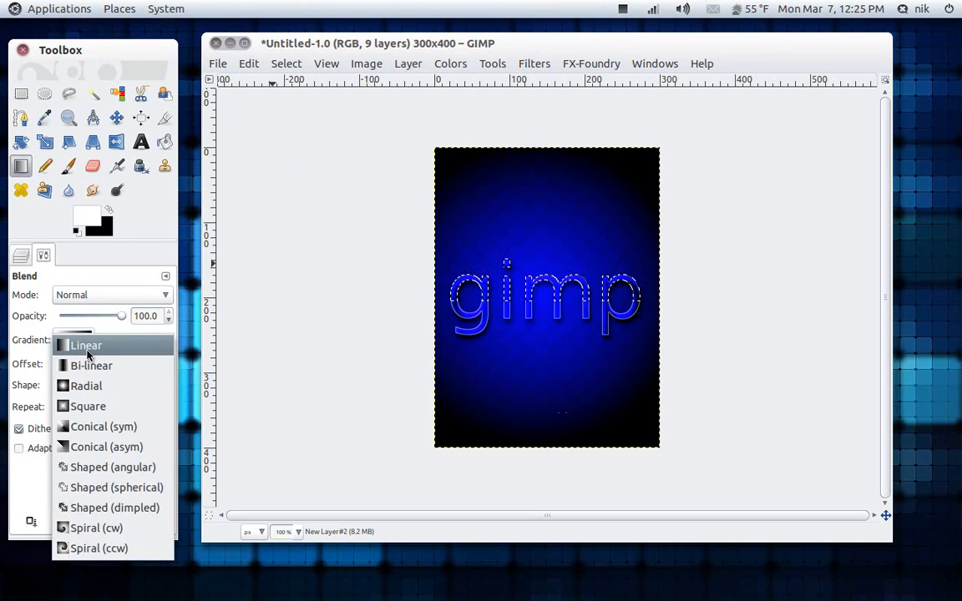
pyautogui.click(87, 351)
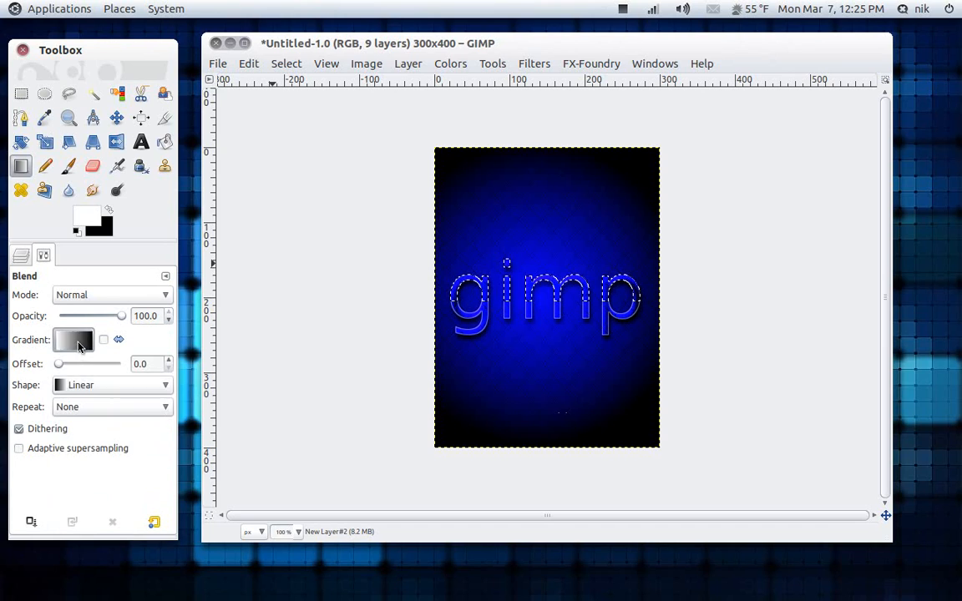
pyautogui.click(80, 346)
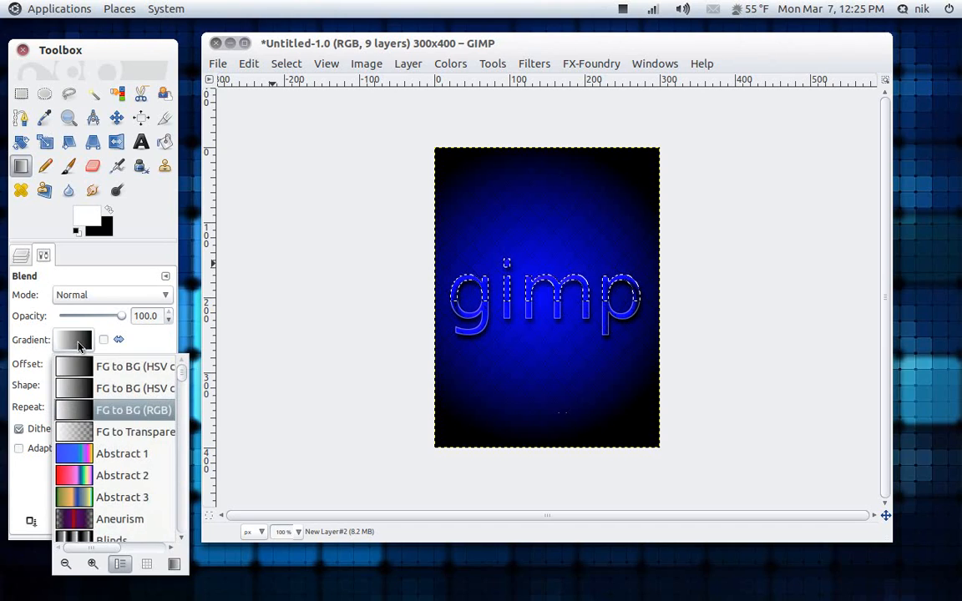
pyautogui.click(112, 432)
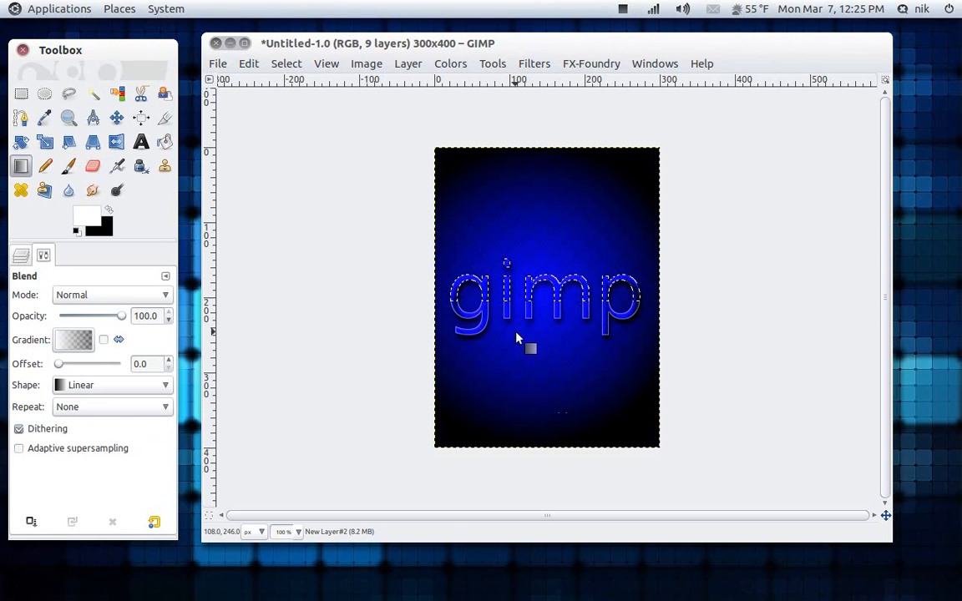
pyautogui.moveTo(515, 333); pyautogui.dragTo(522, 263)
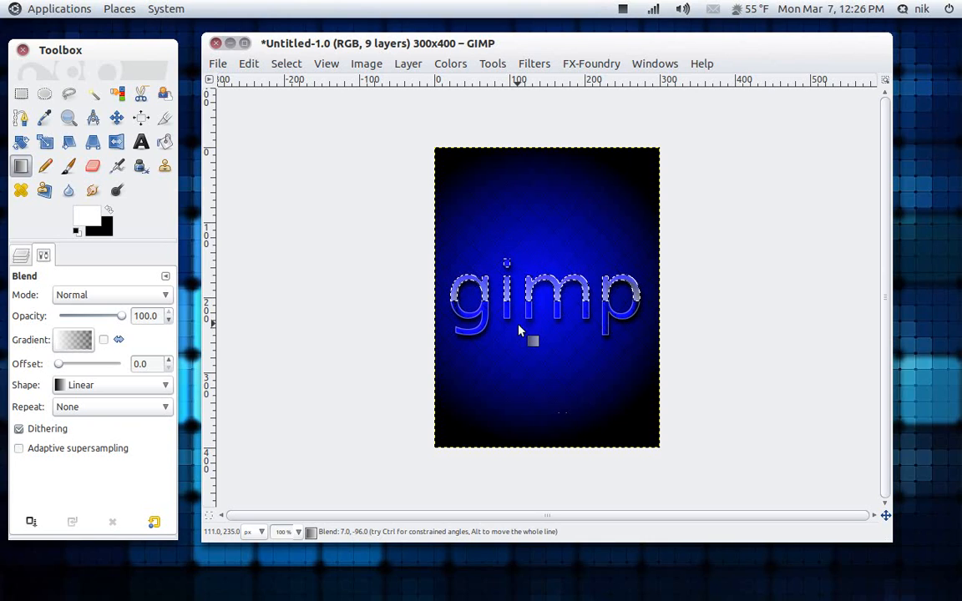
# - Clear the selection and apply the plain Blur filter to the white highlight layer
pyautogui.click(287, 67)
pyautogui.click(294, 99)
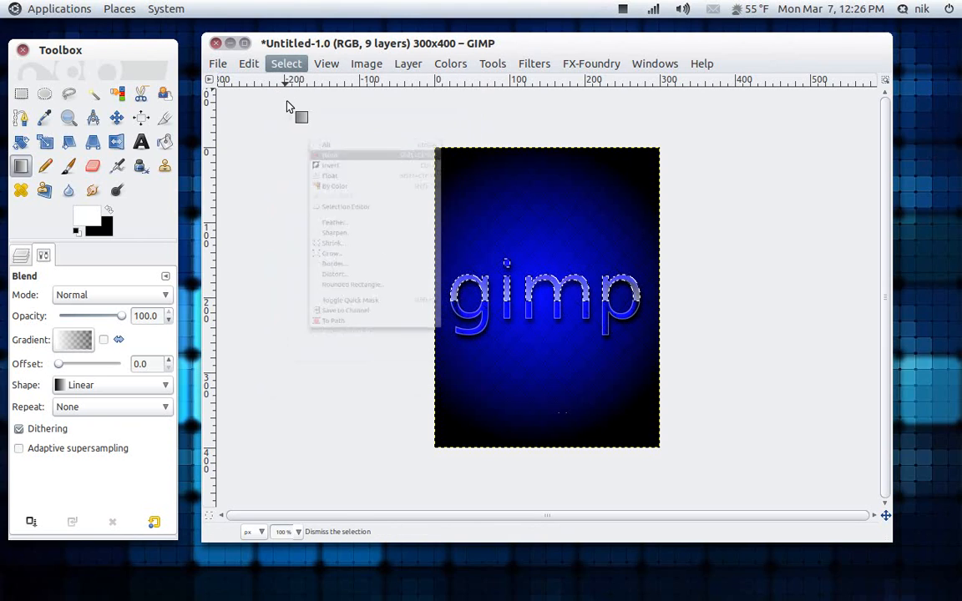
pyautogui.click(530, 66)
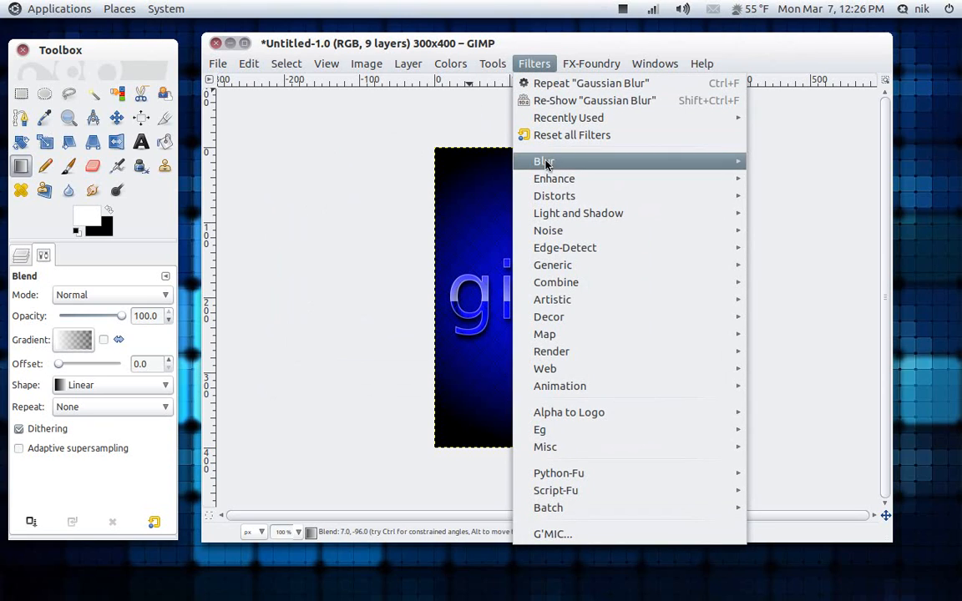
pyautogui.moveTo(547, 165)
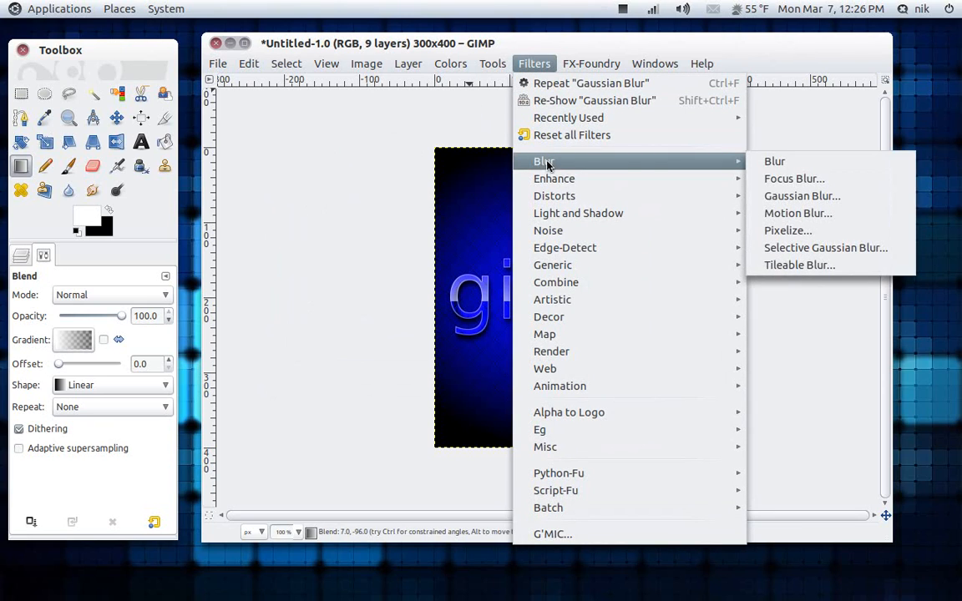
pyautogui.click(784, 166)
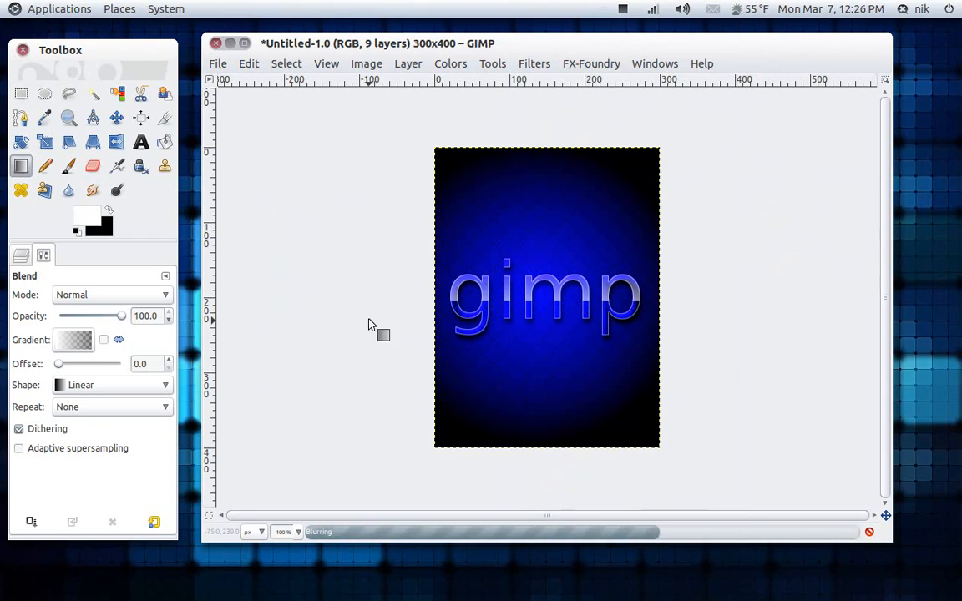
# - Examine the blurred highlight on the gimp text at smaller and larger magnifications
pyautogui.press('-')
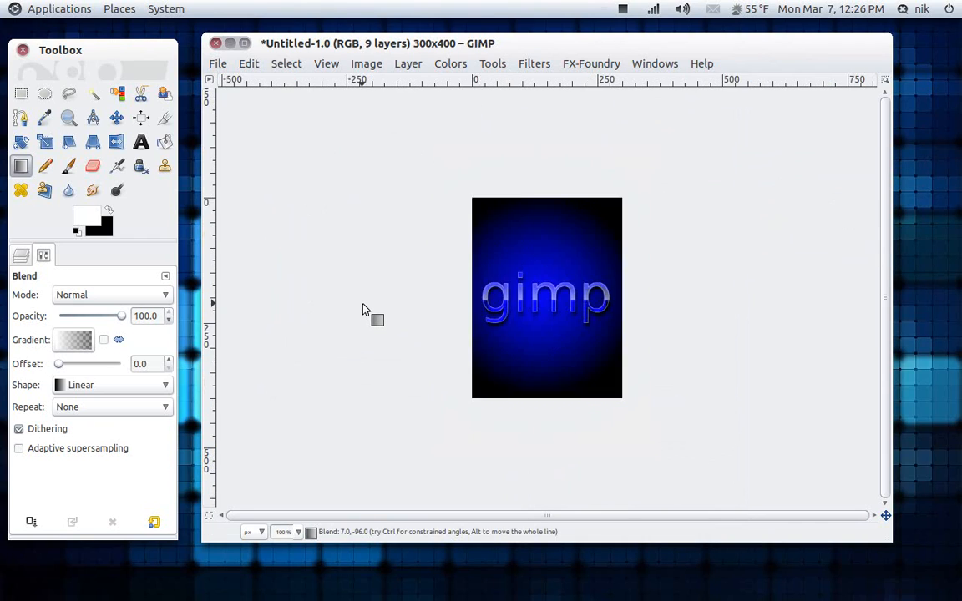
pyautogui.press('-')
pyautogui.press('-')
pyautogui.press('+')
pyautogui.press('+')
pyautogui.press('+')
pyautogui.press('+')
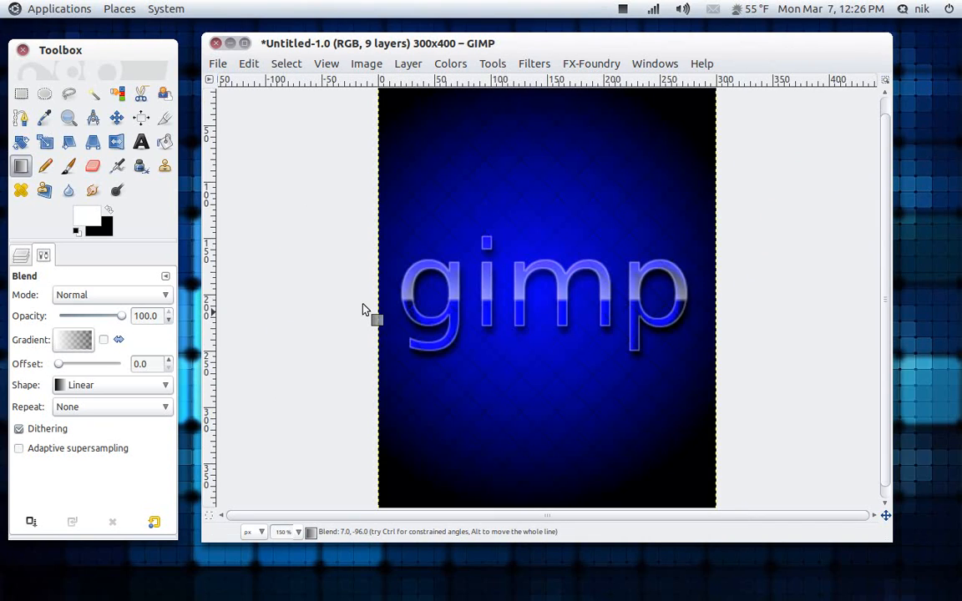
pyautogui.press('-')
pyautogui.press('-')
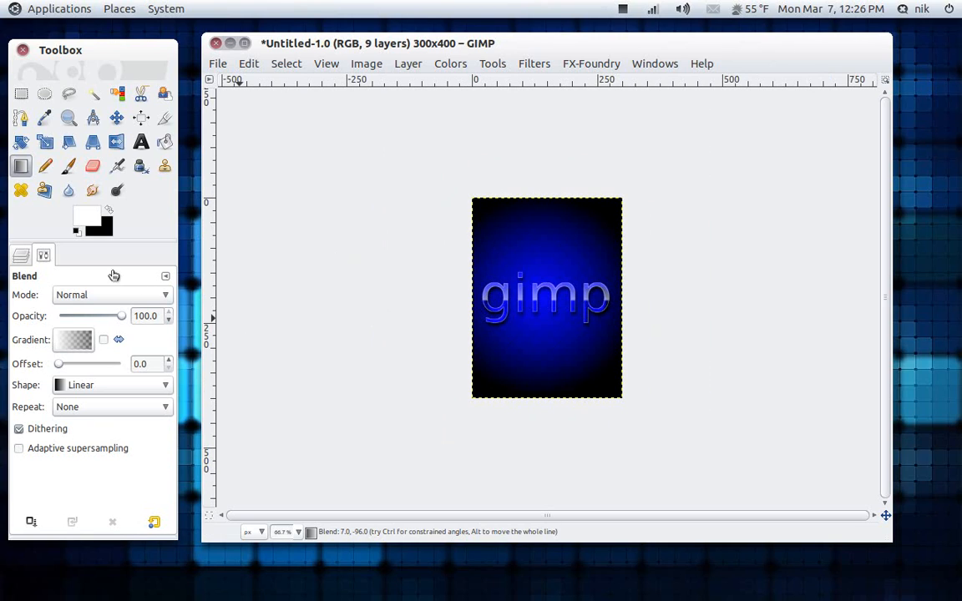
# - Add a new 300 × 400 px transparent layer and move it to the top of the layer stack
pyautogui.click(23, 259)
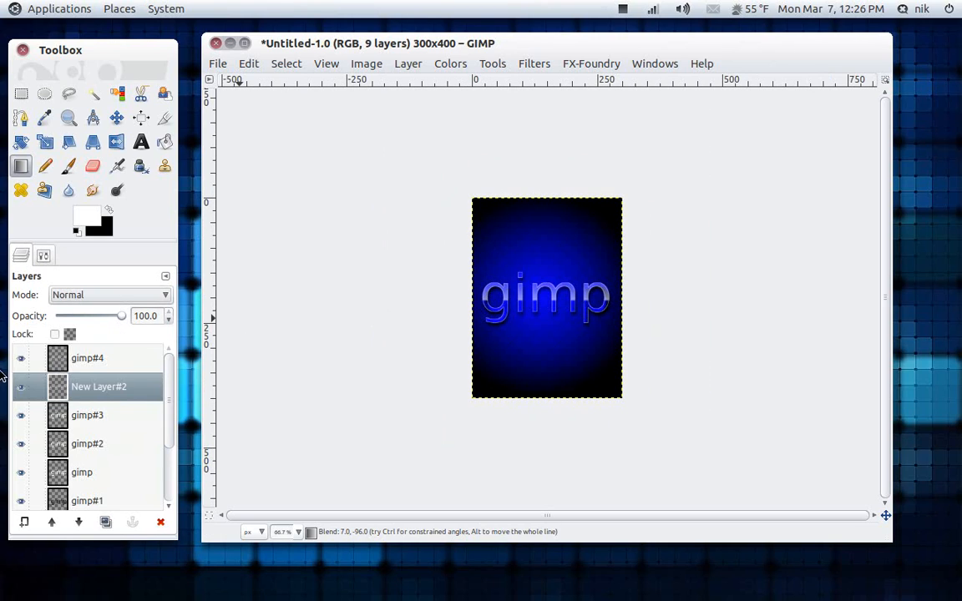
pyautogui.click(23, 522)
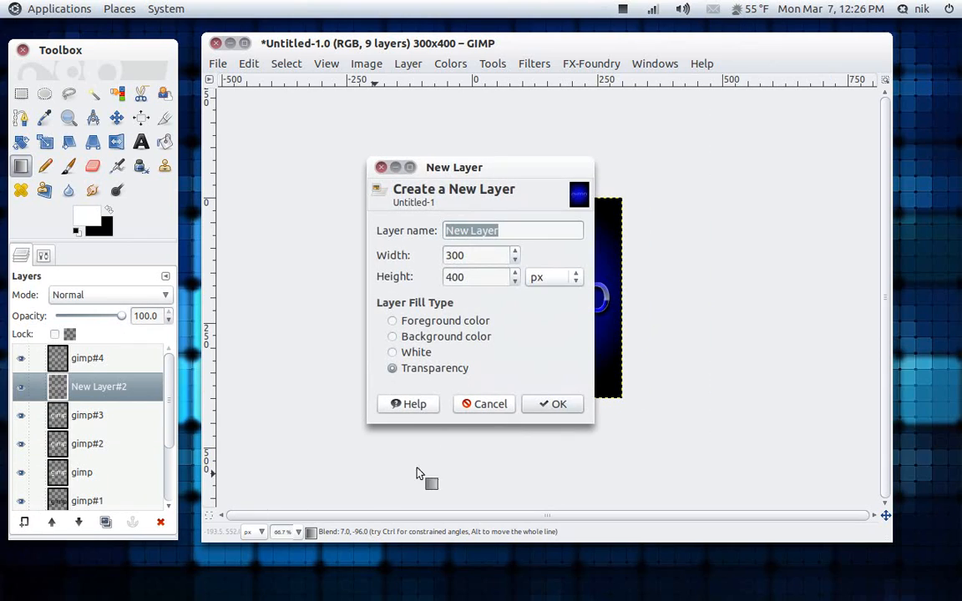
pyautogui.click(551, 406)
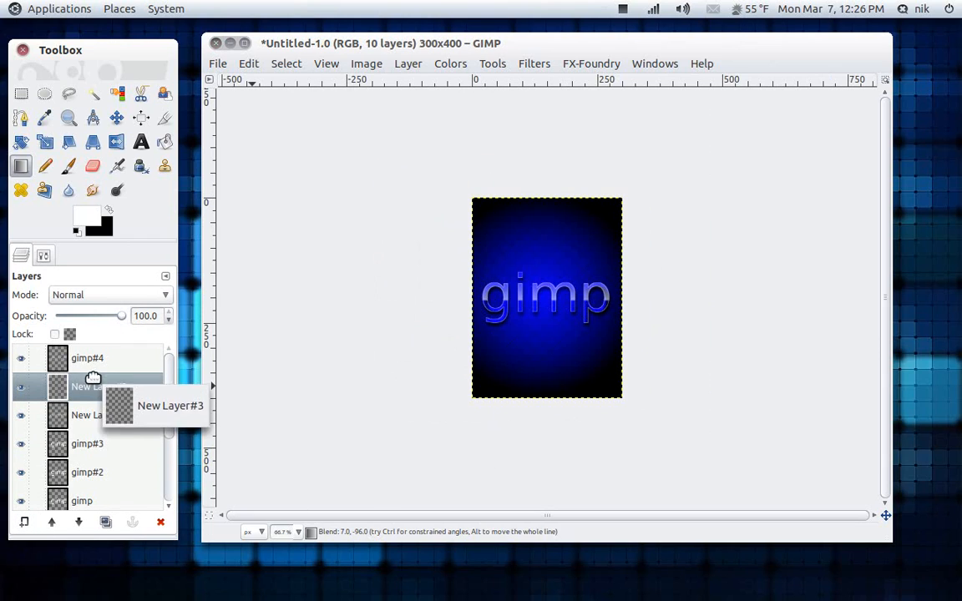
pyautogui.moveTo(93, 378); pyautogui.dragTo(99, 355)
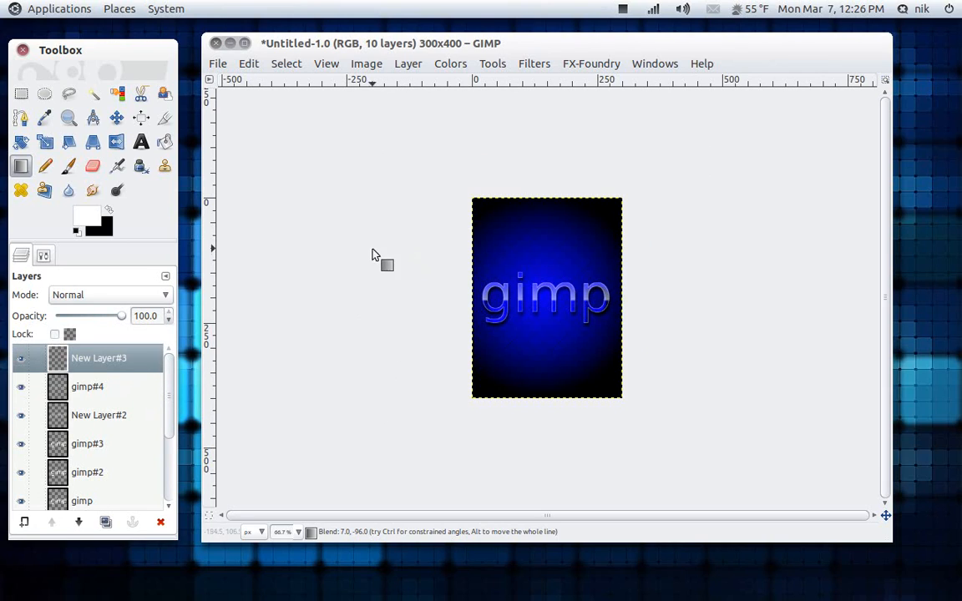
# - Select a border about 10 px wide along all four canvas edges with Rectangle Select in add mode
pyautogui.click(22, 95)
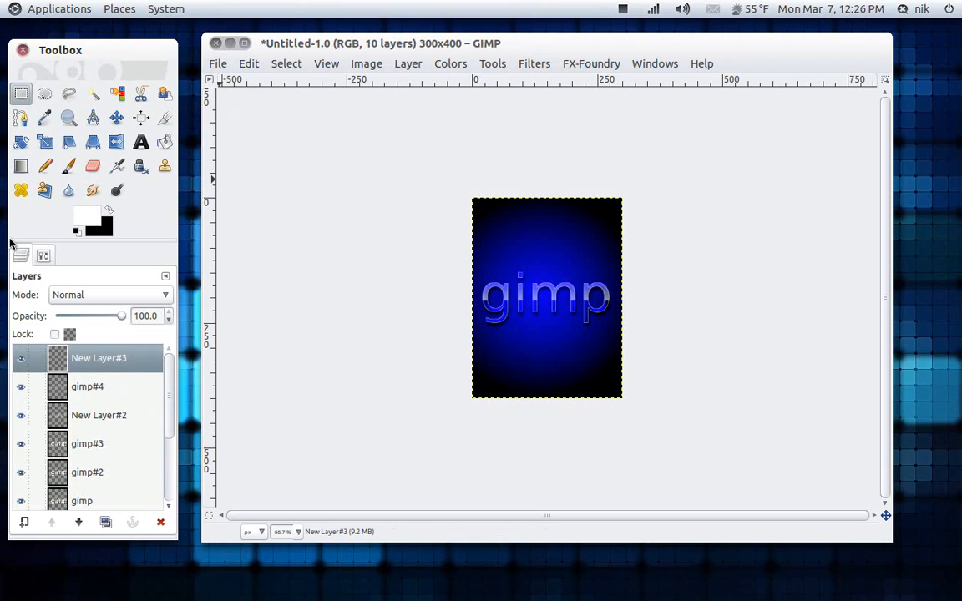
pyautogui.click(44, 257)
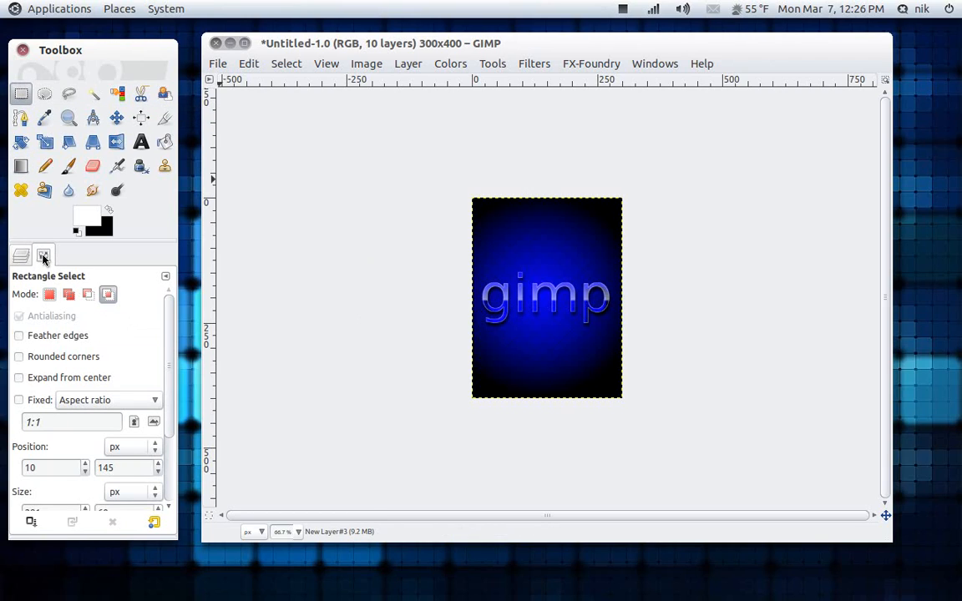
pyautogui.click(67, 296)
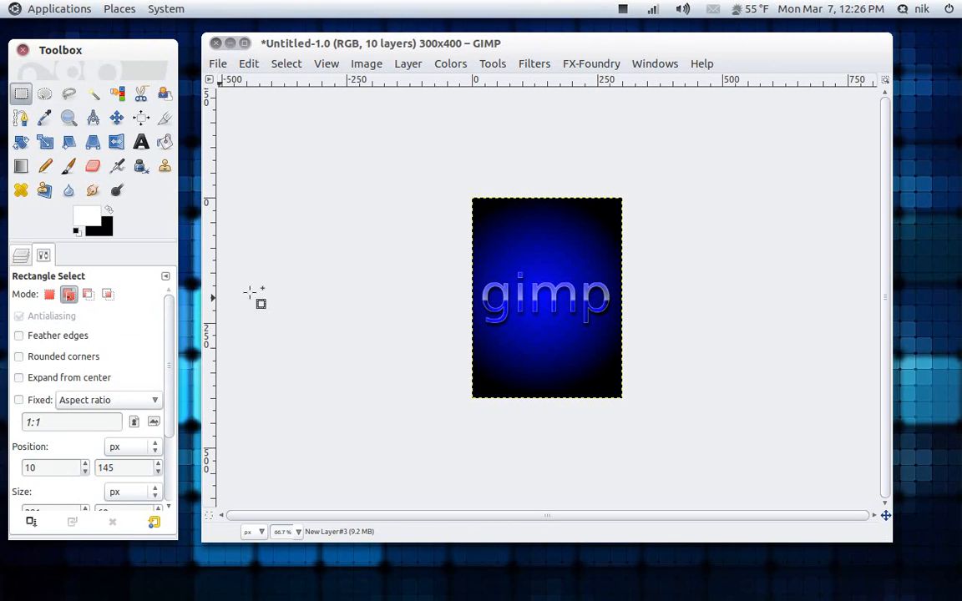
pyautogui.moveTo(431, 181); pyautogui.dragTo(478, 416)
pyautogui.click(527, 165)
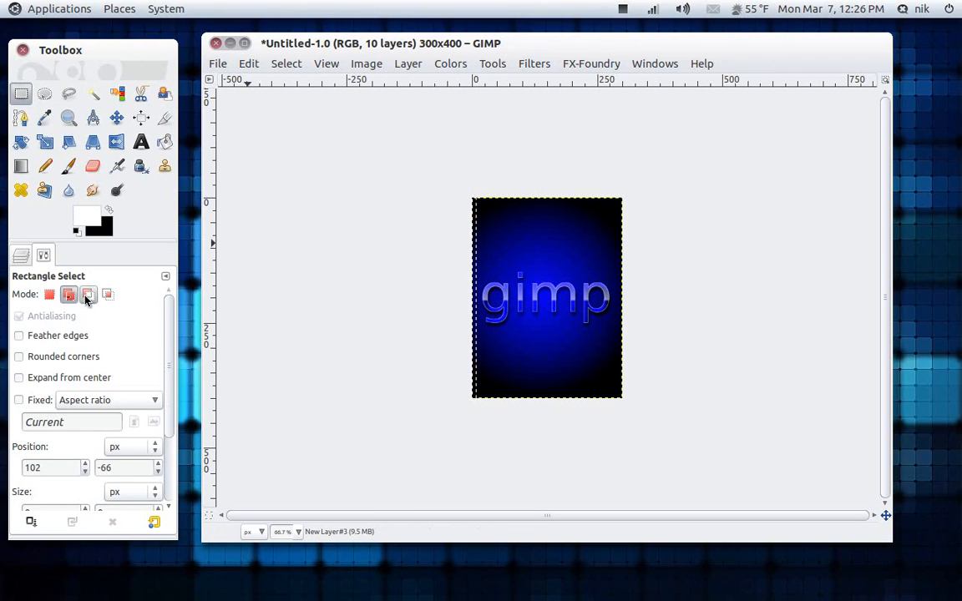
pyautogui.moveTo(455, 161); pyautogui.dragTo(640, 198)
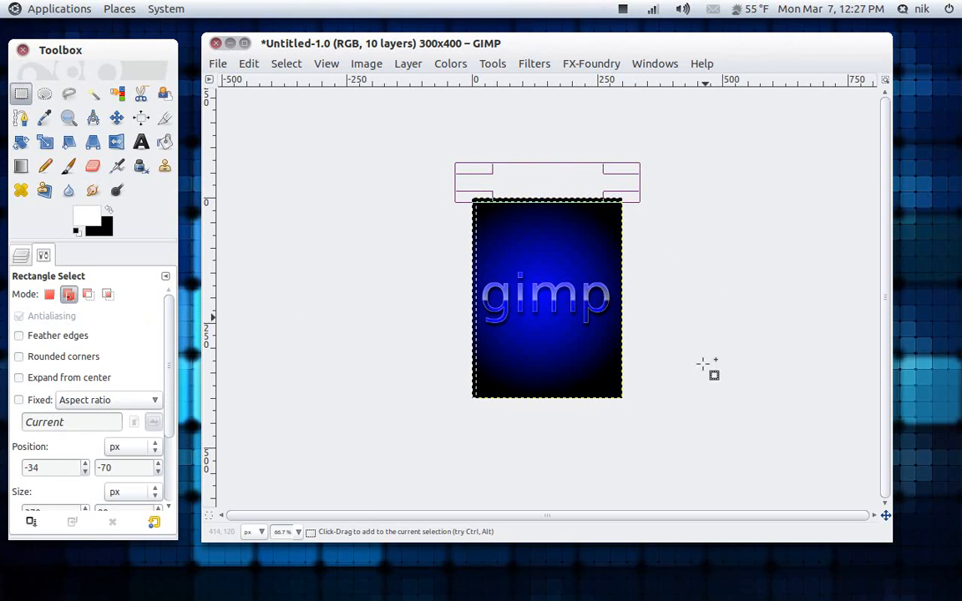
pyautogui.moveTo(683, 185); pyautogui.dragTo(620, 407)
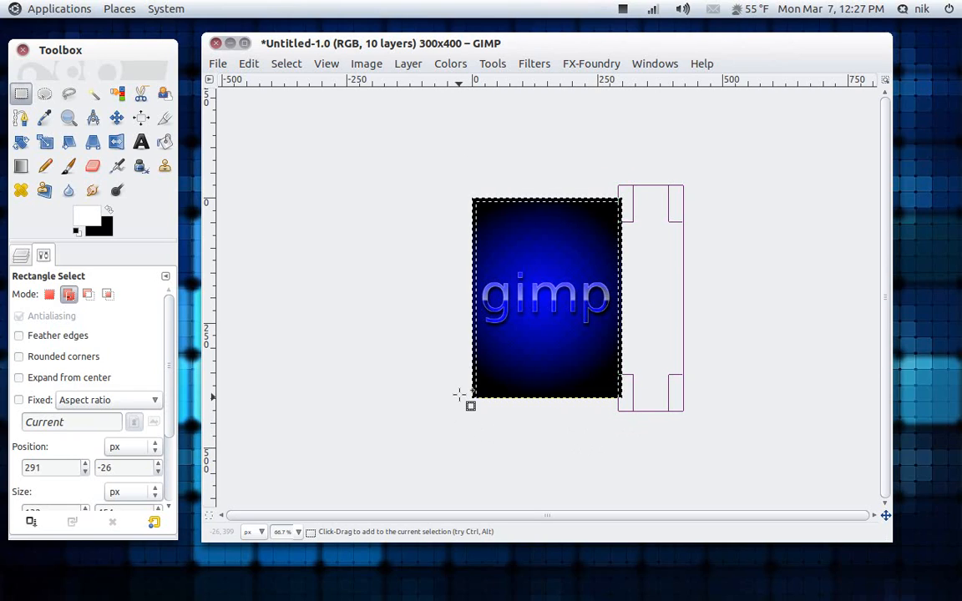
pyautogui.moveTo(460, 396); pyautogui.dragTo(644, 384)
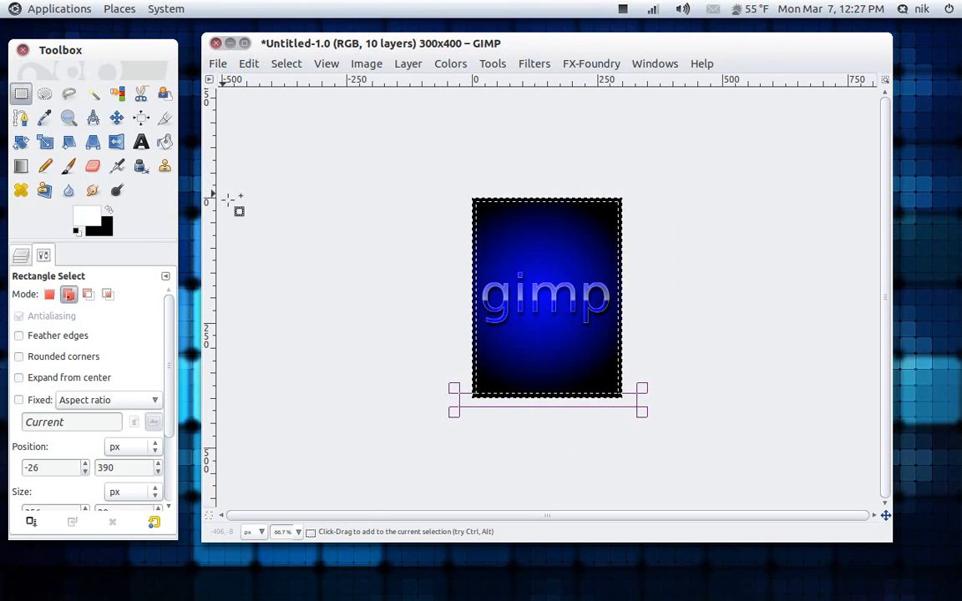
# - Set the foreground colour to black (000000) and bucket-fill the border selection on New Layer#3
pyautogui.click(21, 257)
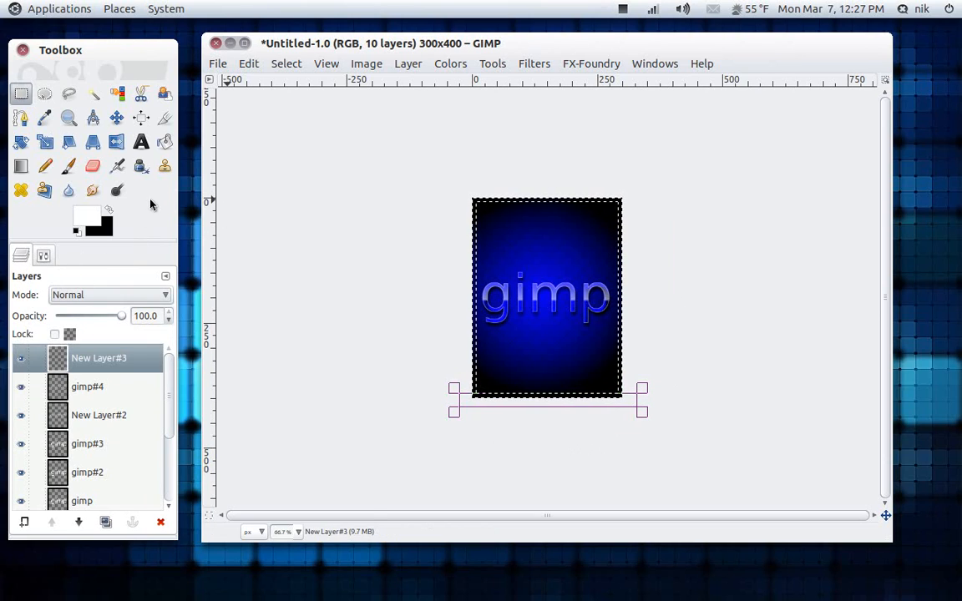
pyautogui.click(165, 143)
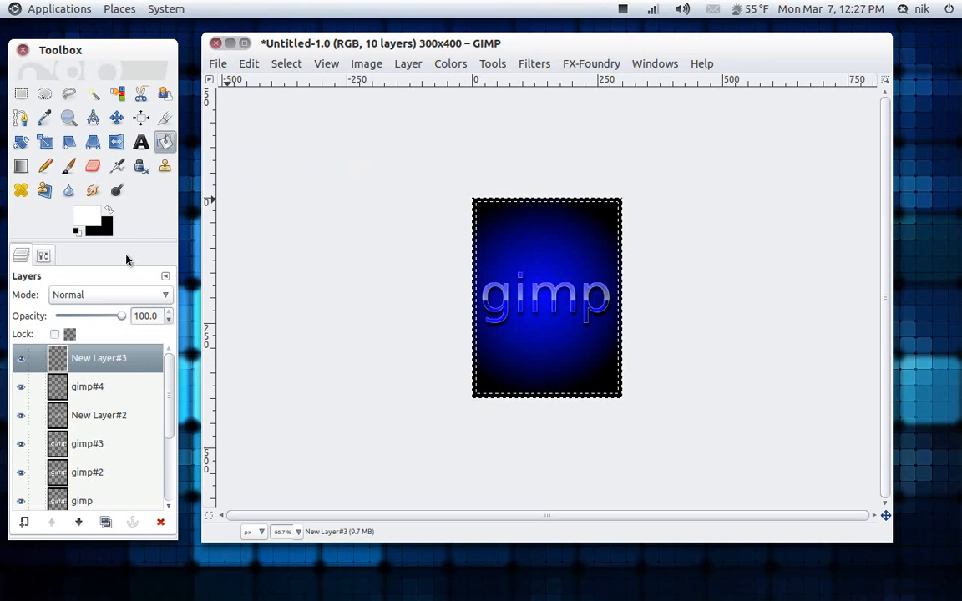
pyautogui.click(86, 222)
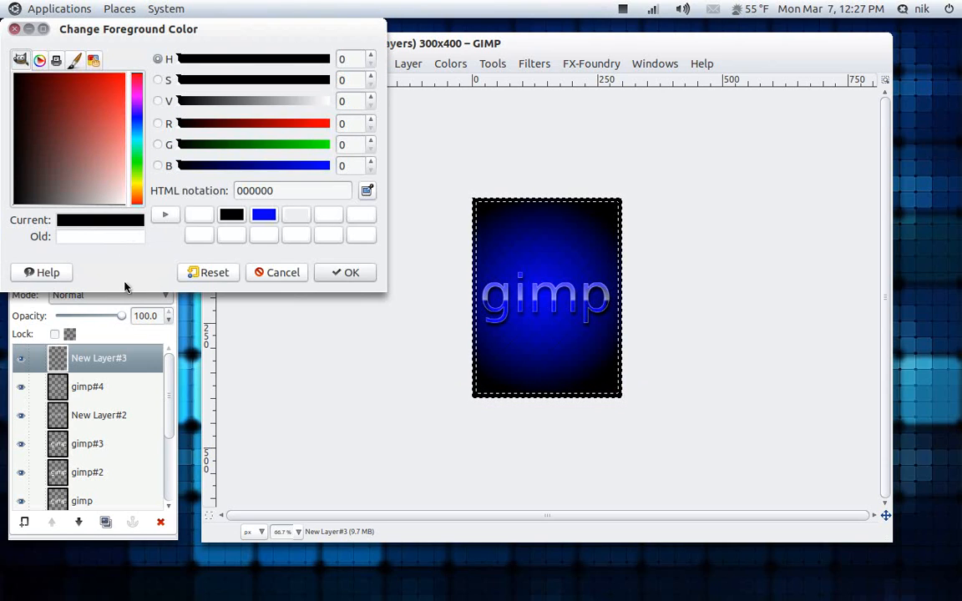
pyautogui.click(360, 275)
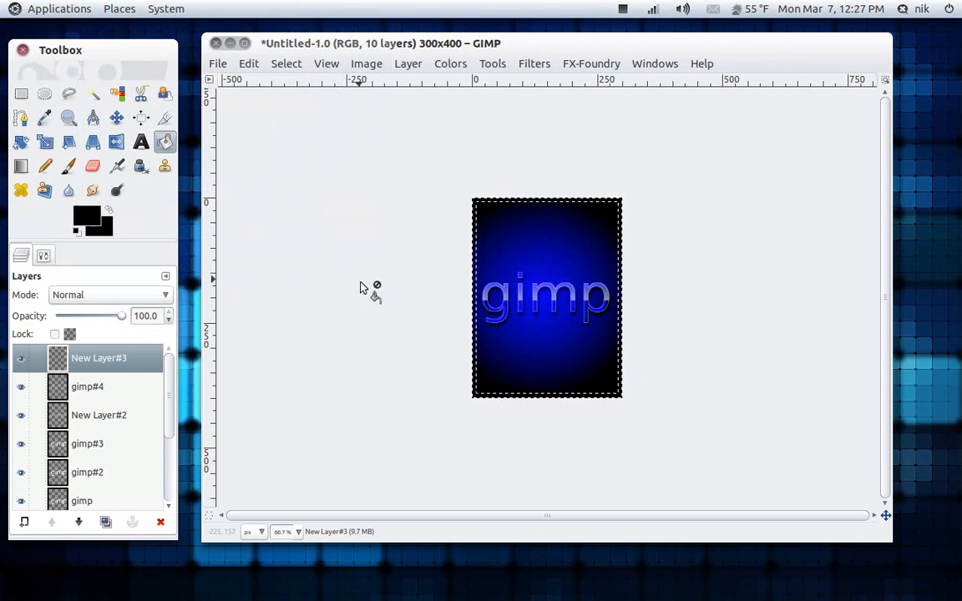
pyautogui.click(474, 398)
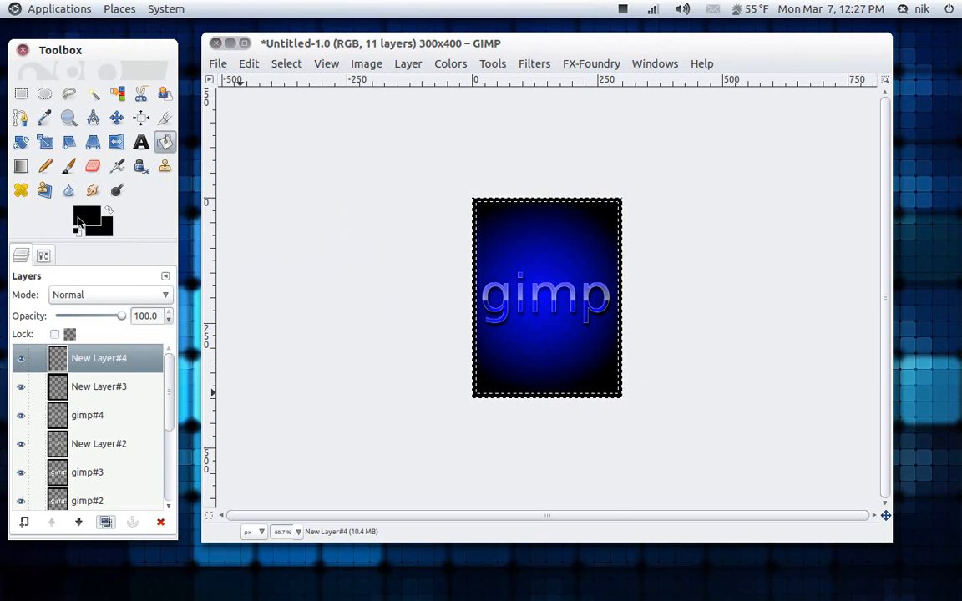
# - Fill the border selection on New Layer#4 with white (ffffff) and clear the selection
pyautogui.click(87, 219)
pyautogui.moveTo(89, 162); pyautogui.dragTo(131, 228)
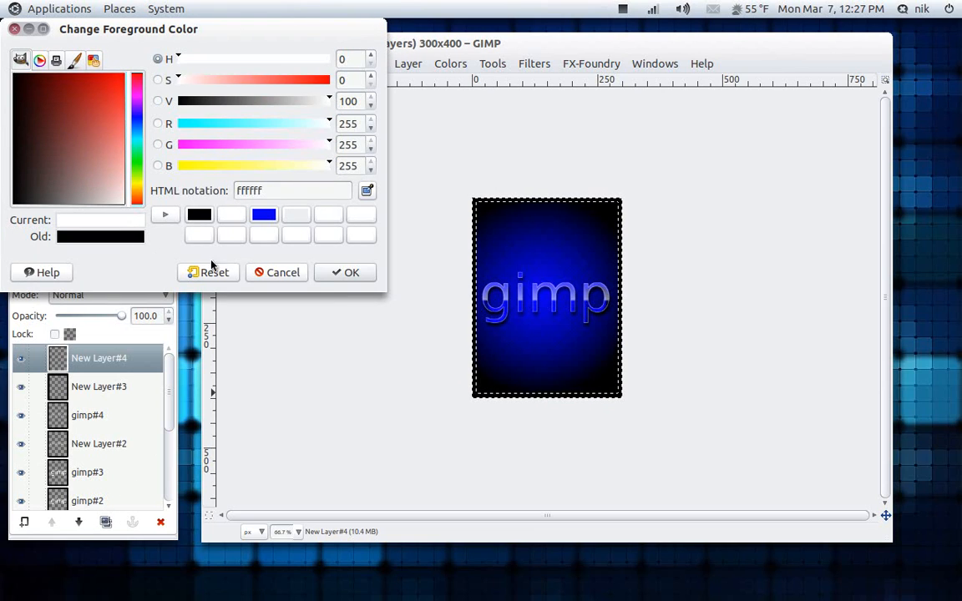
pyautogui.click(339, 275)
pyautogui.click(480, 400)
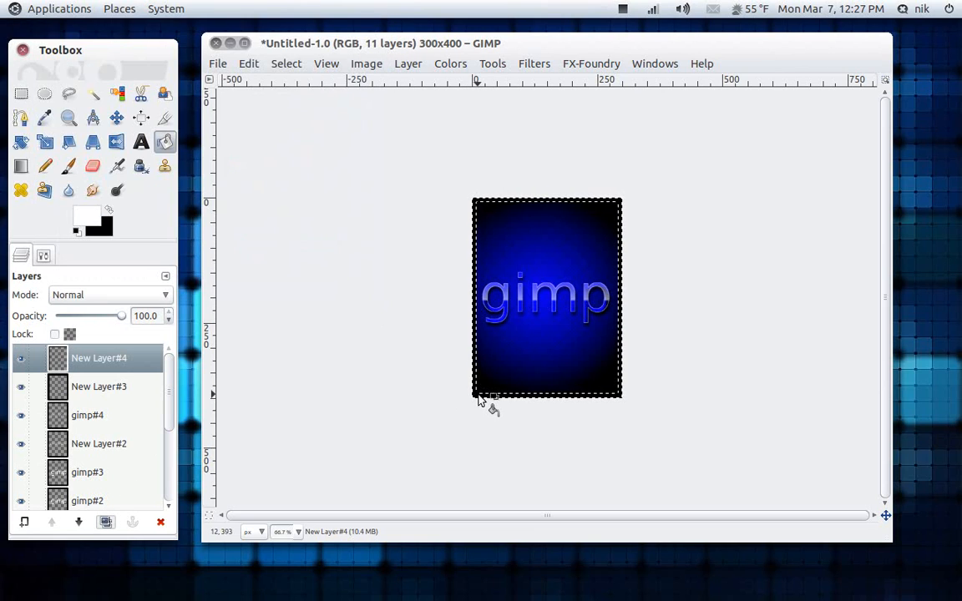
pyautogui.click(285, 64)
pyautogui.click(292, 98)
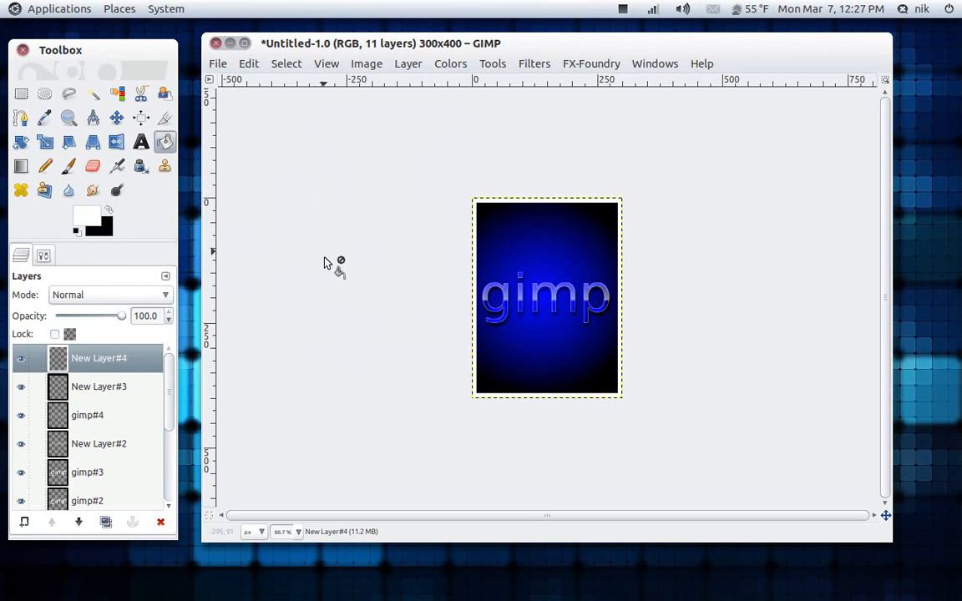
# - Apply a Gaussian Blur with an 11 px radius to the black border on New Layer#3
pyautogui.click(131, 397)
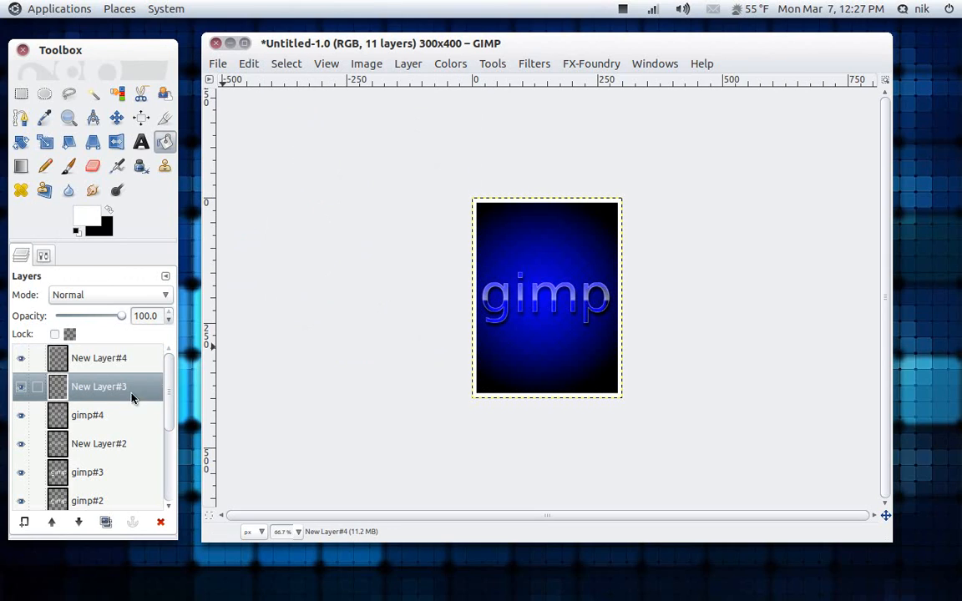
pyautogui.click(528, 70)
pyautogui.moveTo(638, 163)
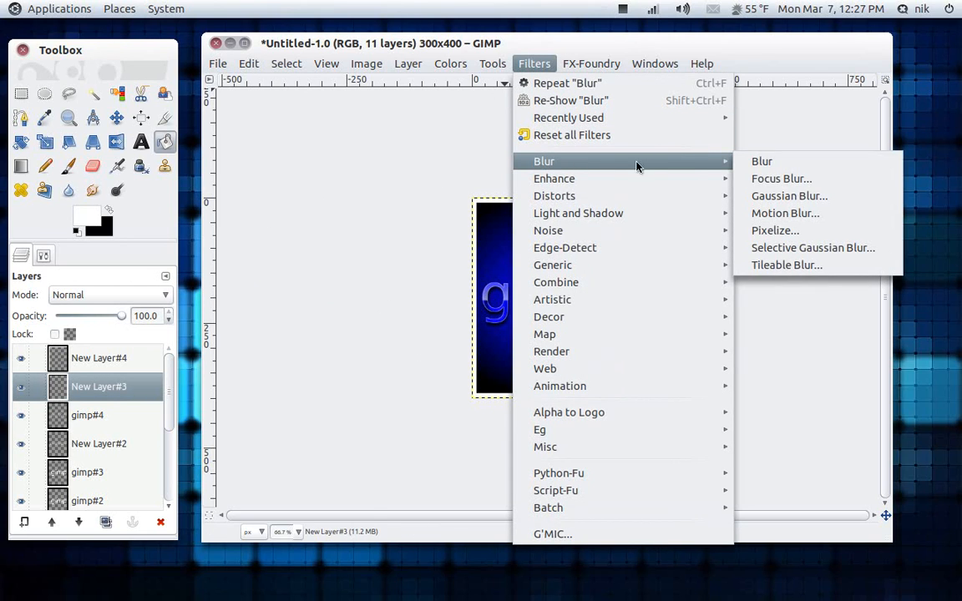
pyautogui.click(787, 197)
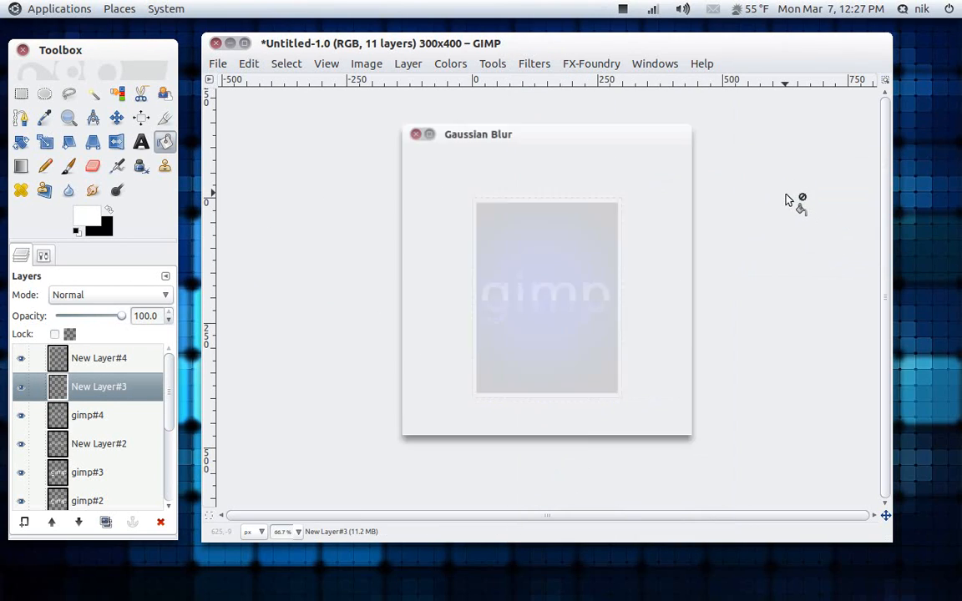
pyautogui.click(526, 368)
pyautogui.click(526, 368)
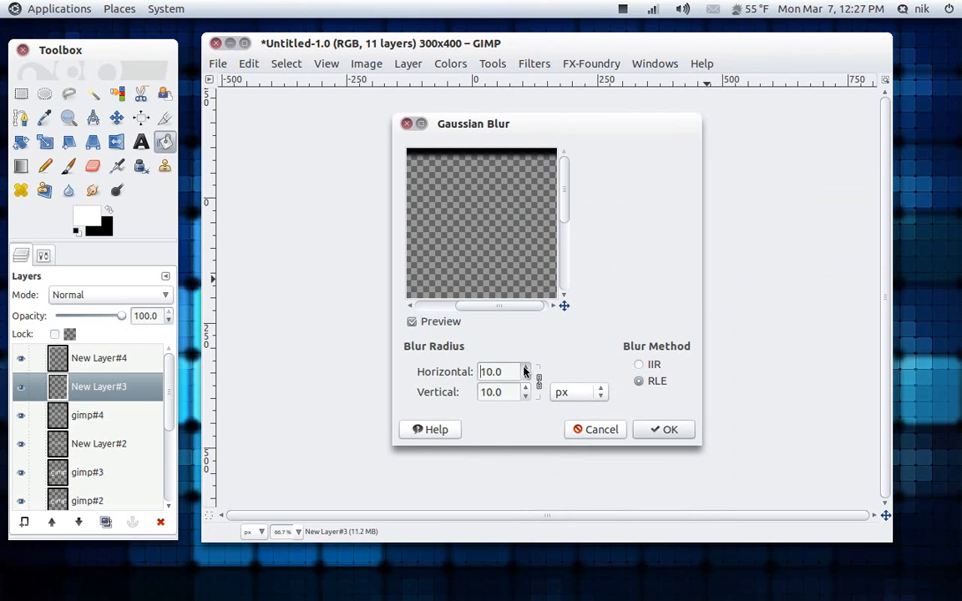
pyautogui.click(667, 429)
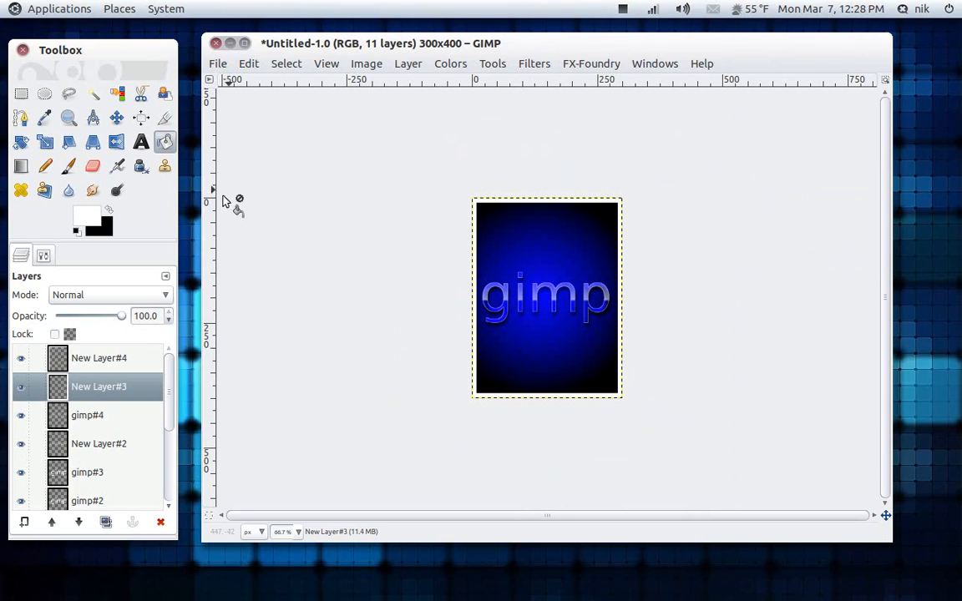
# - Apply a Gaussian Blur with a 5 px radius to the white border on New Layer#4
pyautogui.click(115, 347)
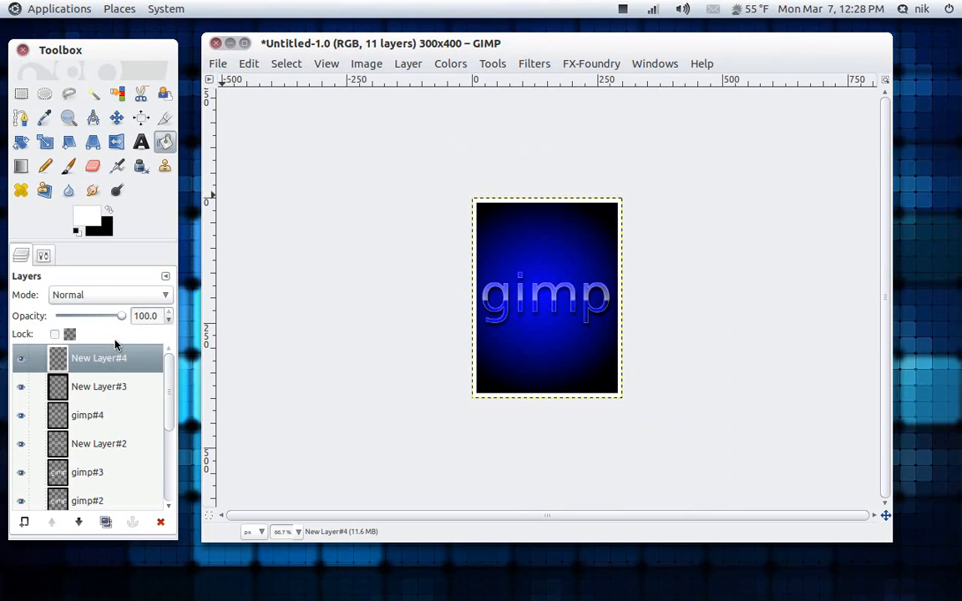
pyautogui.click(539, 72)
pyautogui.moveTo(576, 161)
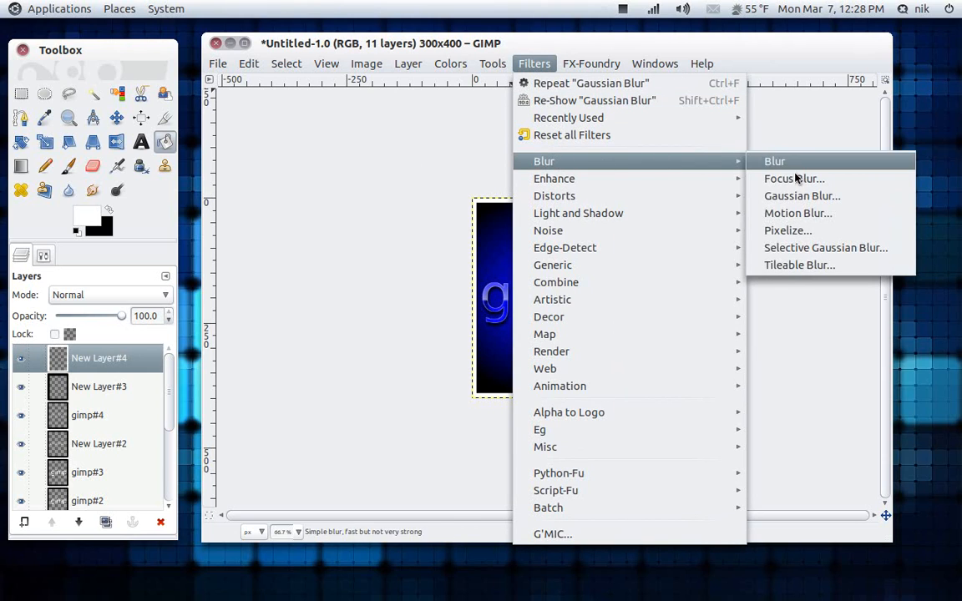
pyautogui.click(818, 195)
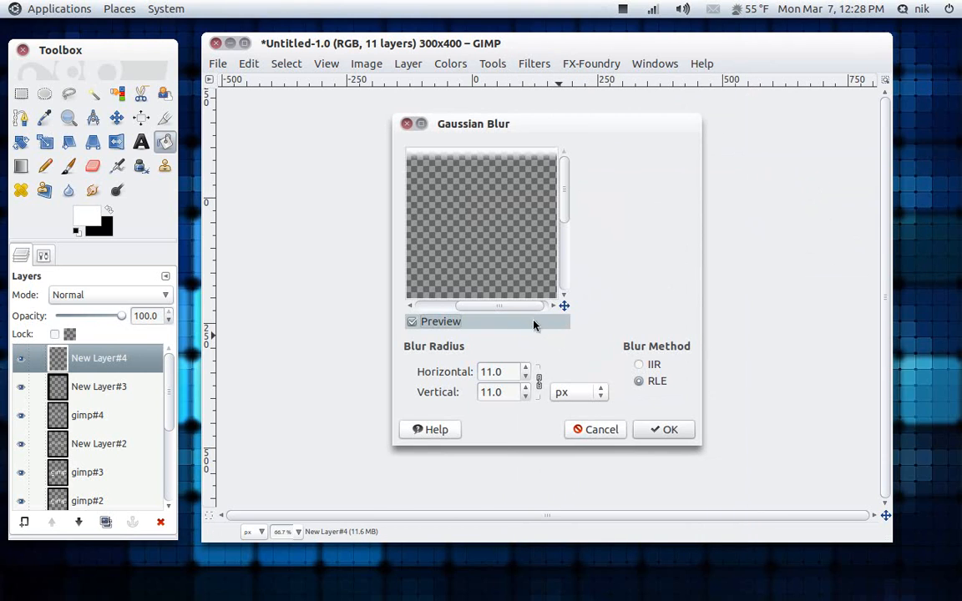
pyautogui.click(525, 377)
pyautogui.click(525, 376)
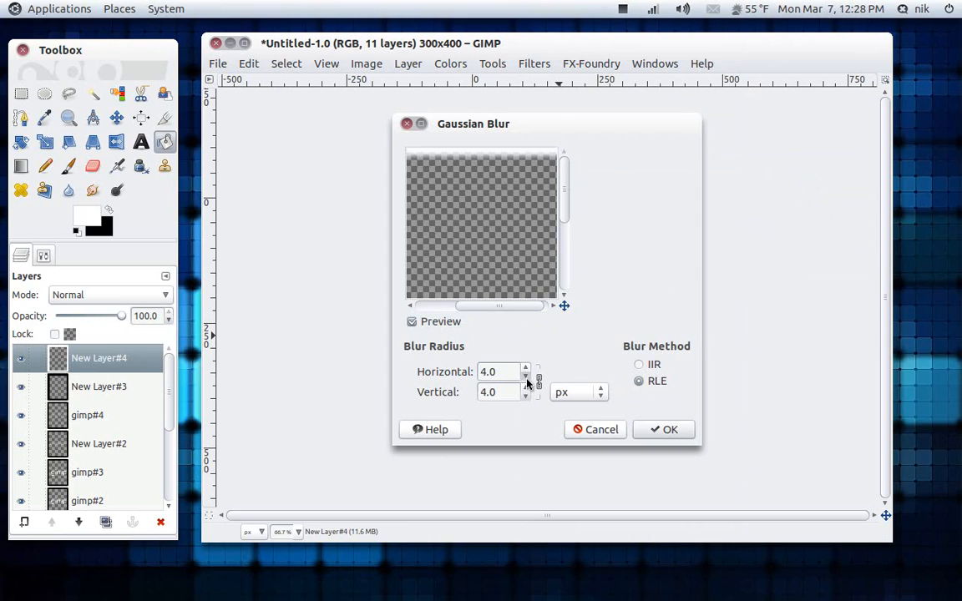
pyautogui.click(525, 377)
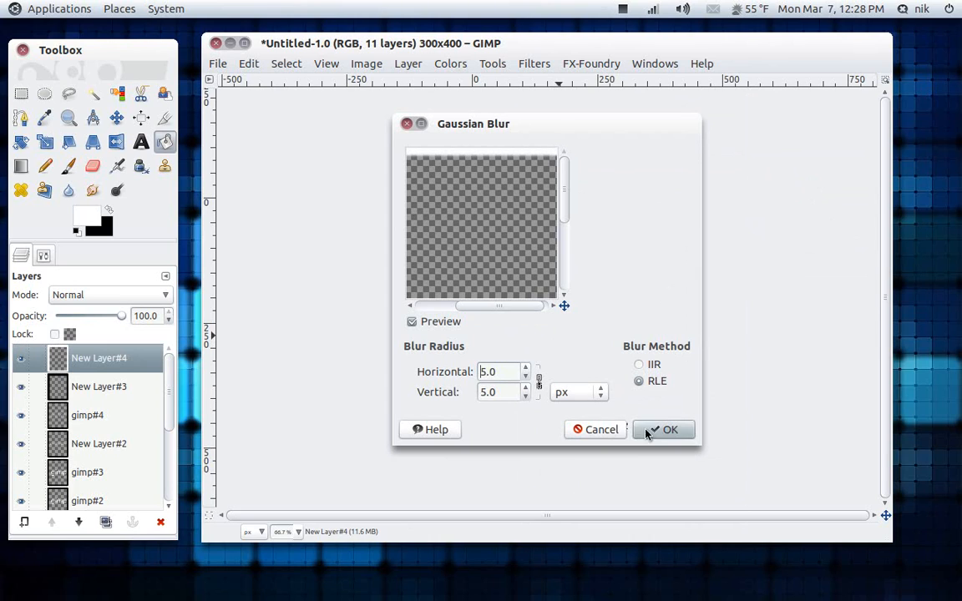
pyautogui.click(652, 429)
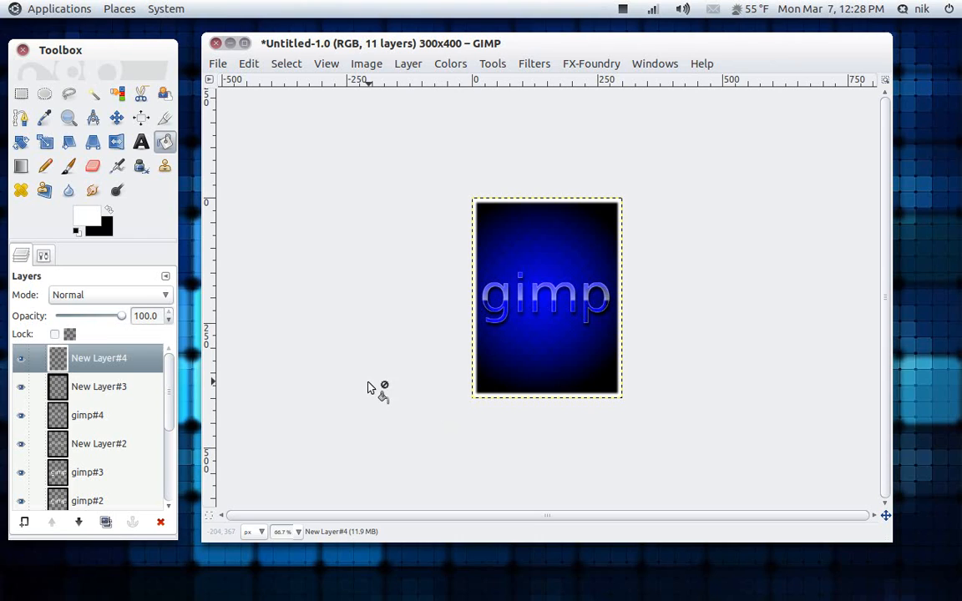
# - Add a 300 × 400 px transparent layer, place it below both border layers, and apply Alpha to Selection to it
pyautogui.click(24, 521)
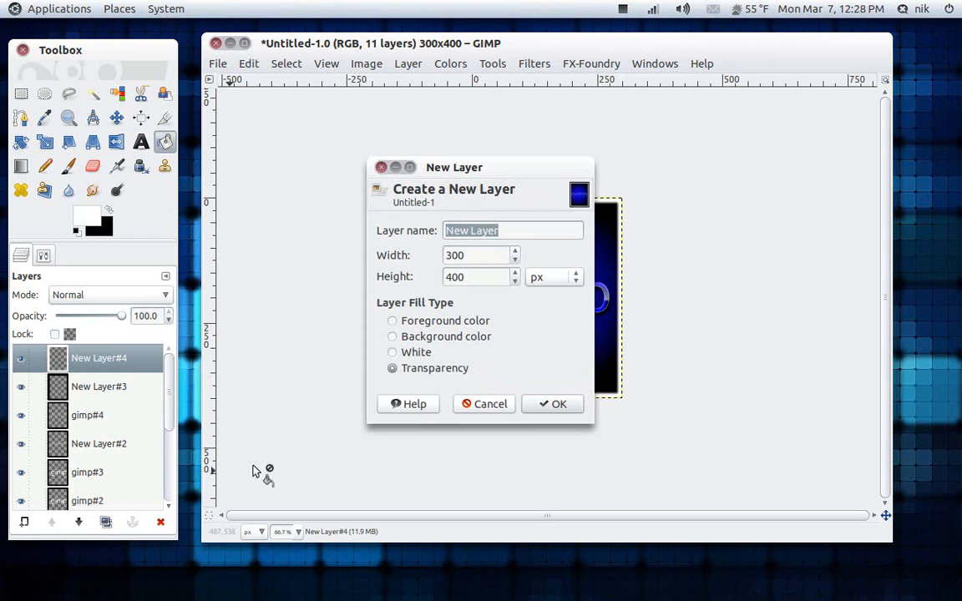
pyautogui.click(552, 406)
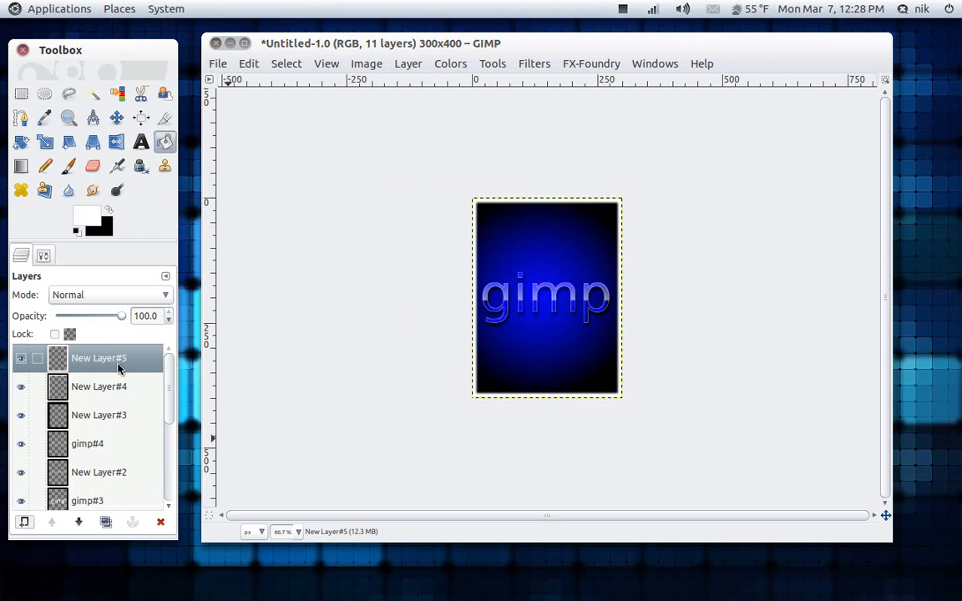
pyautogui.moveTo(111, 359); pyautogui.dragTo(108, 435)
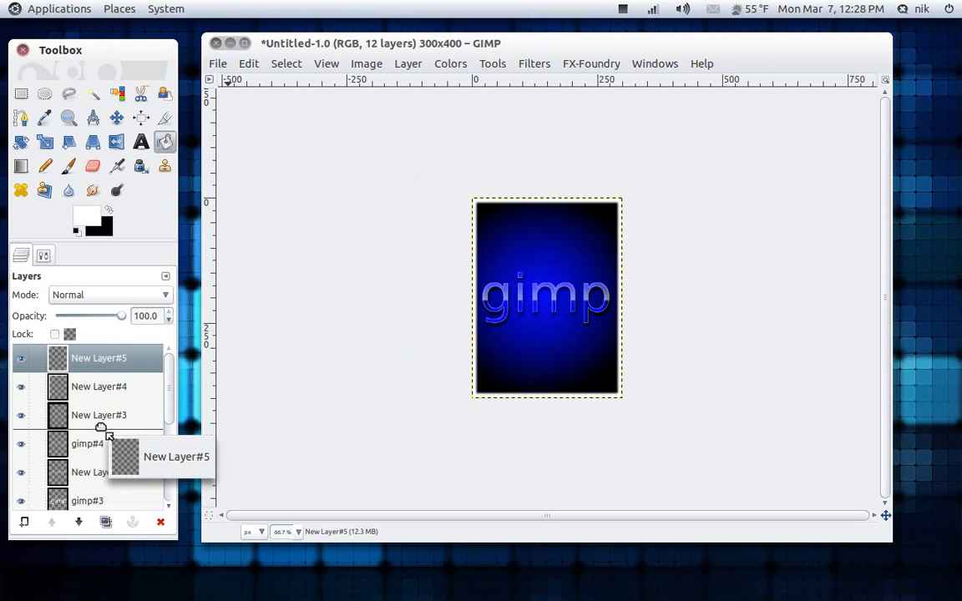
pyautogui.moveTo(108, 435); pyautogui.dragTo(102, 433)
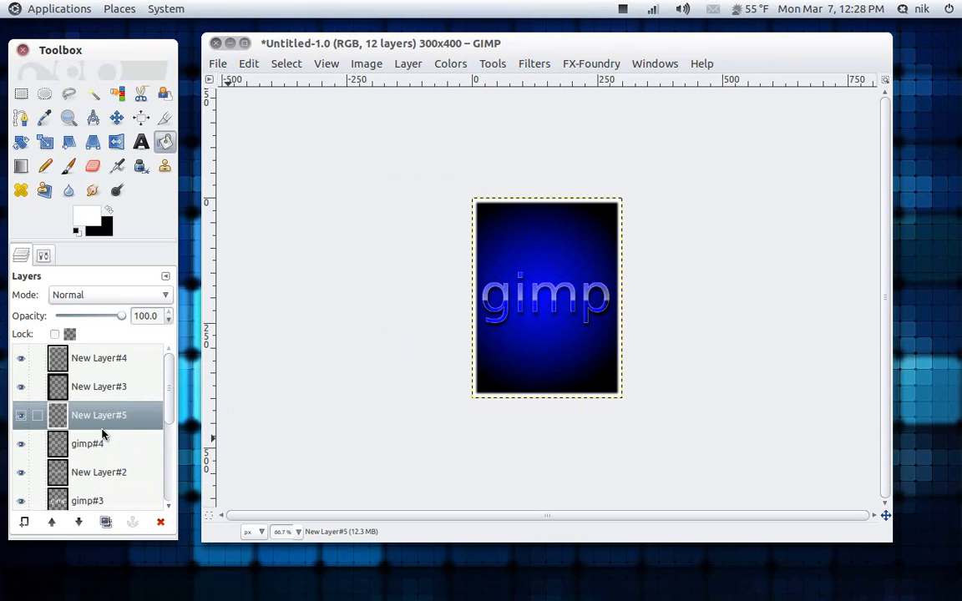
pyautogui.rightClick(100, 422)
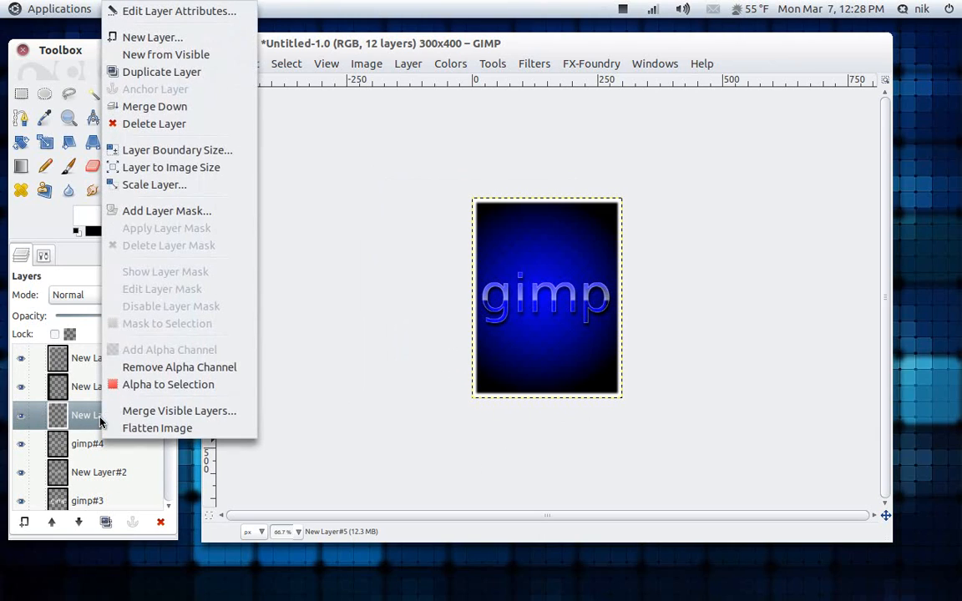
pyautogui.click(163, 385)
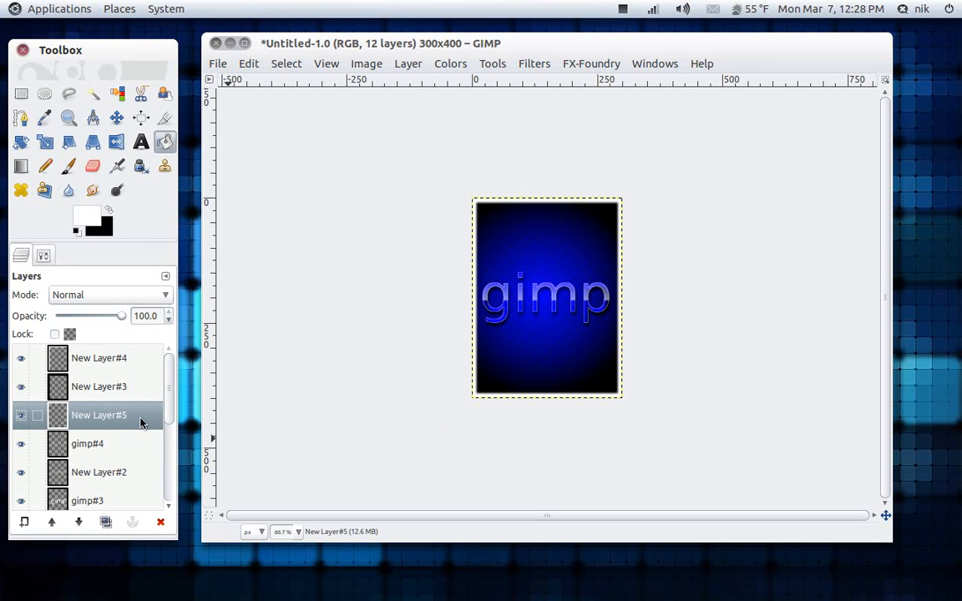
# - Draw an elliptical selection about 580 × 367 px over the upper part of the canvas, curving across the gimp text
pyautogui.click(21, 173)
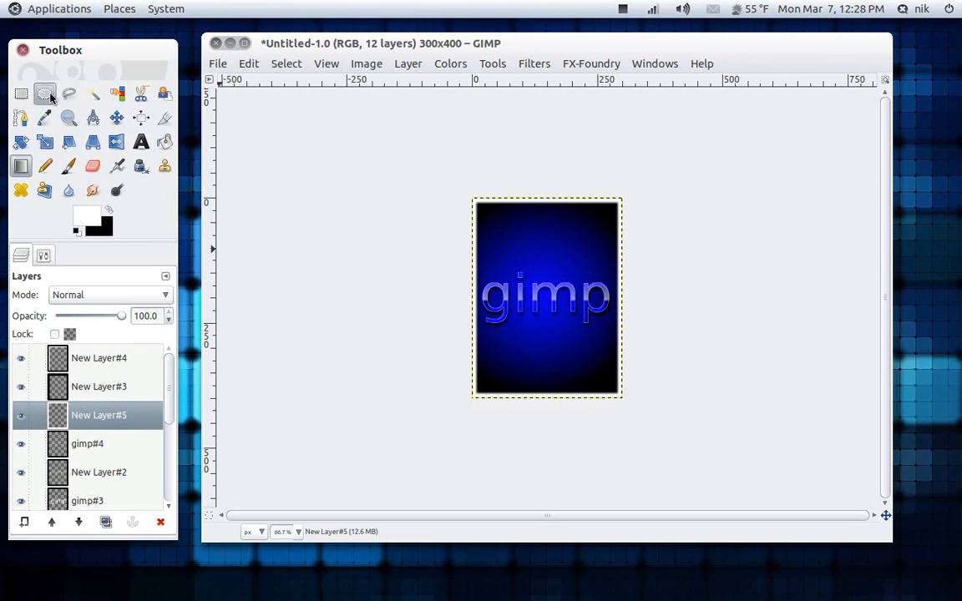
pyautogui.click(43, 256)
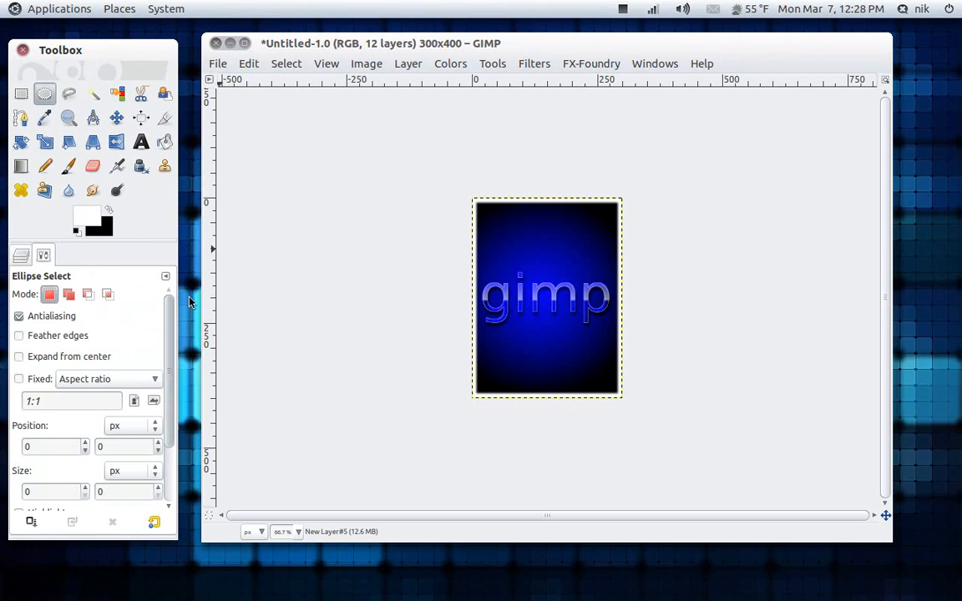
pyautogui.moveTo(388, 150); pyautogui.dragTo(711, 289)
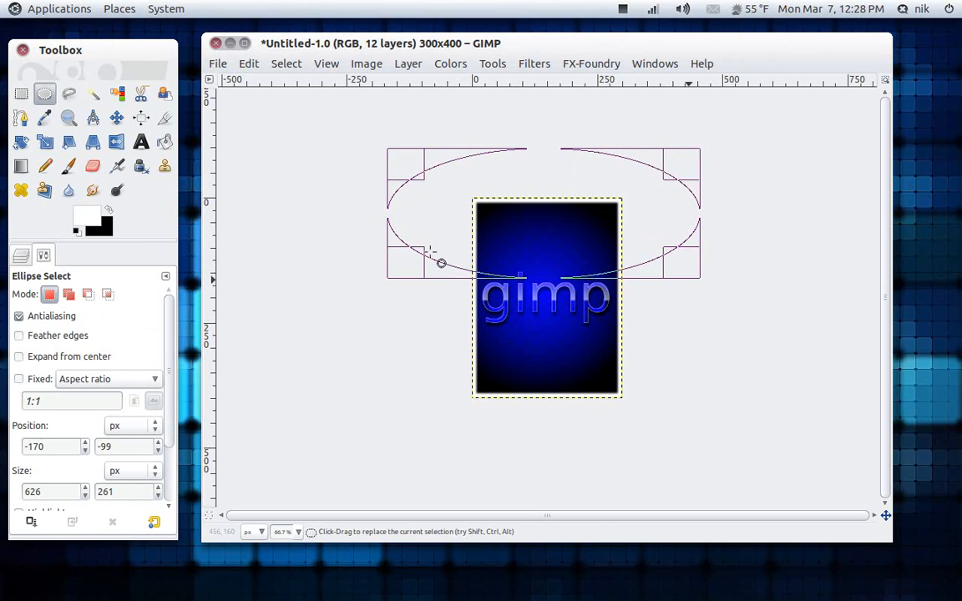
pyautogui.moveTo(419, 270); pyautogui.dragTo(380, 373)
pyautogui.moveTo(686, 369); pyautogui.dragTo(631, 327)
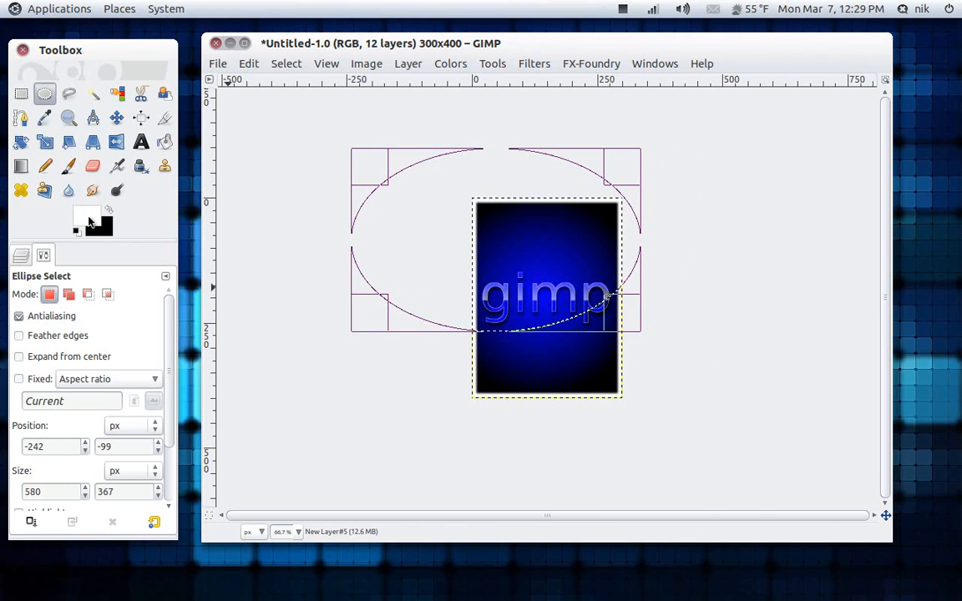
# - Blend a linear white-to-transparent gradient upward from the ellipse's lower edge, undoing and redrawing it to adjust the fade's length and angle
pyautogui.click(21, 166)
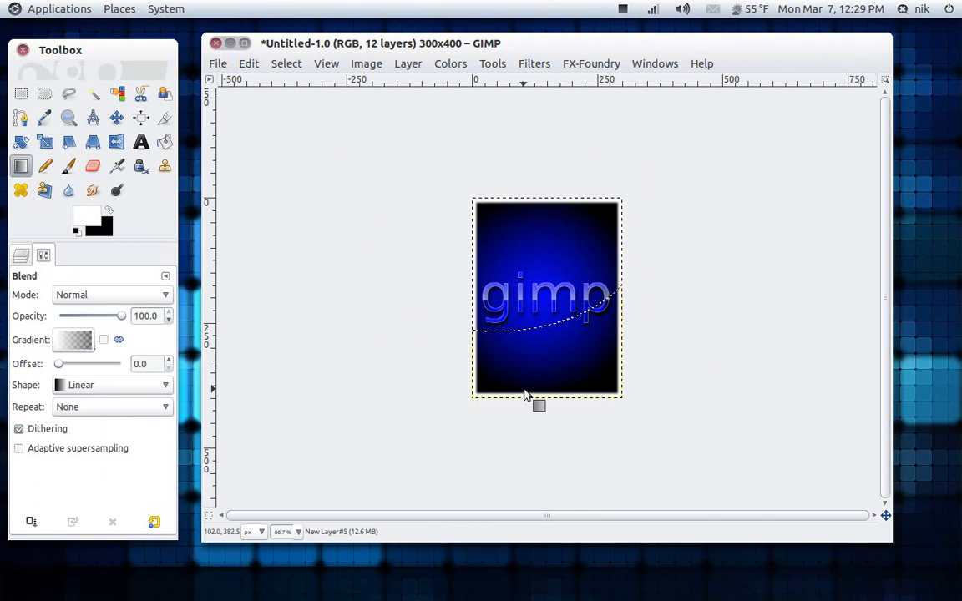
pyautogui.moveTo(544, 340); pyautogui.dragTo(536, 202)
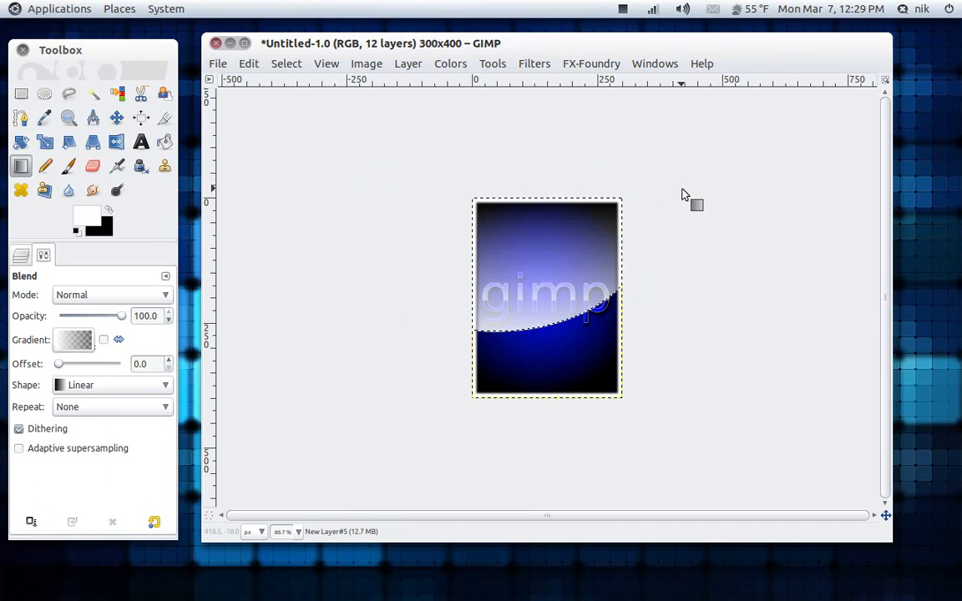
pyautogui.hotkey('ctrl', 'z')
pyautogui.moveTo(542, 340); pyautogui.dragTo(541, 276)
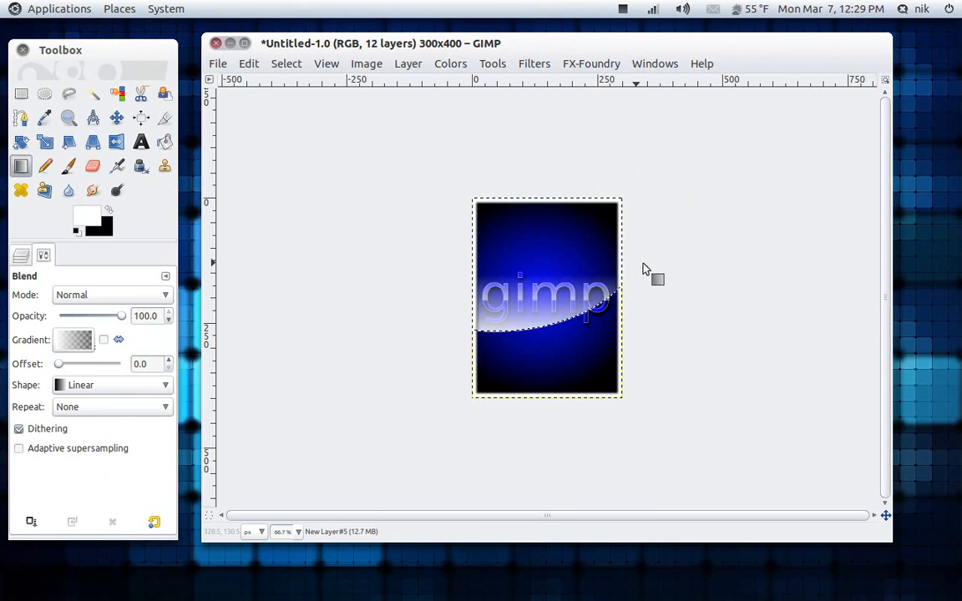
pyautogui.moveTo(546, 348); pyautogui.dragTo(543, 246)
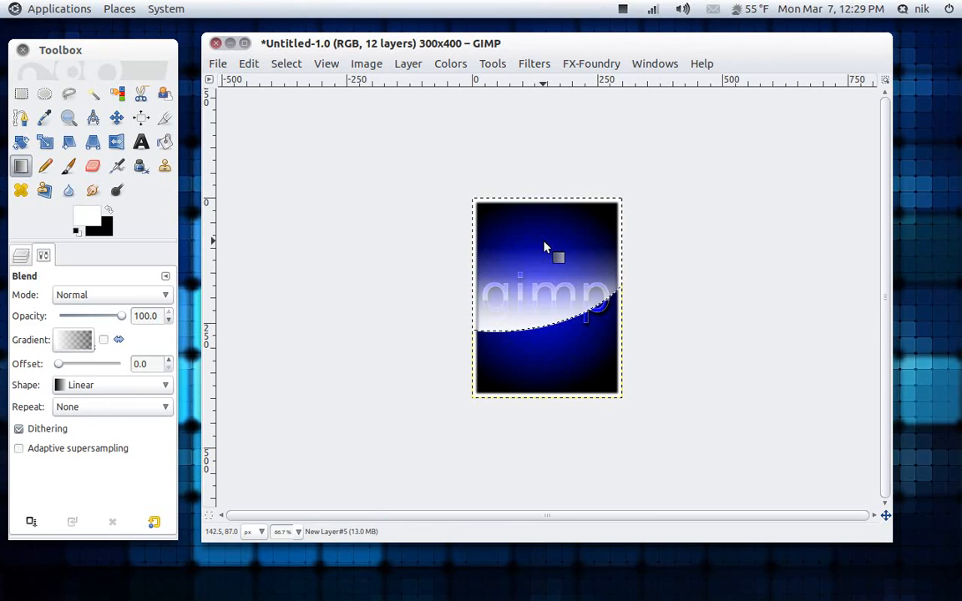
pyautogui.hotkey('ctrl', 'z')
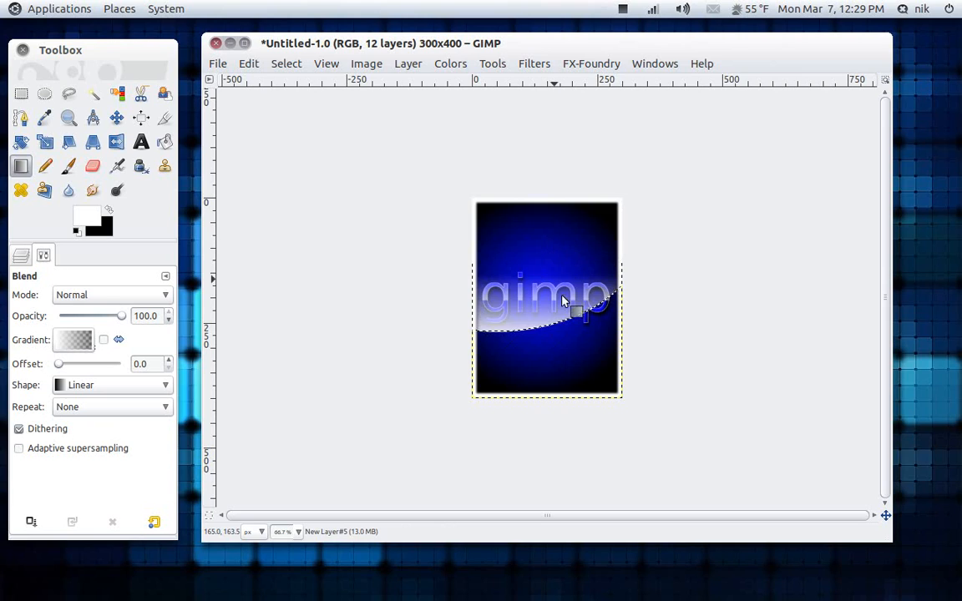
pyautogui.moveTo(552, 333); pyautogui.dragTo(537, 244)
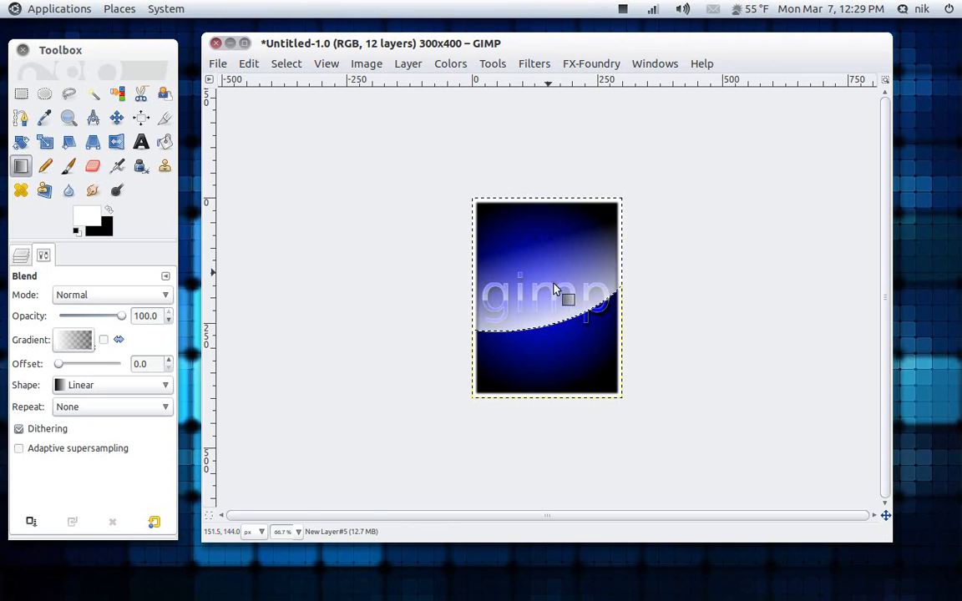
# - With the selection cleared, apply a 3 px Gaussian Blur to the gloss highlight on New Layer#5 and set the layer's opacity to 29.2
pyautogui.click(286, 63)
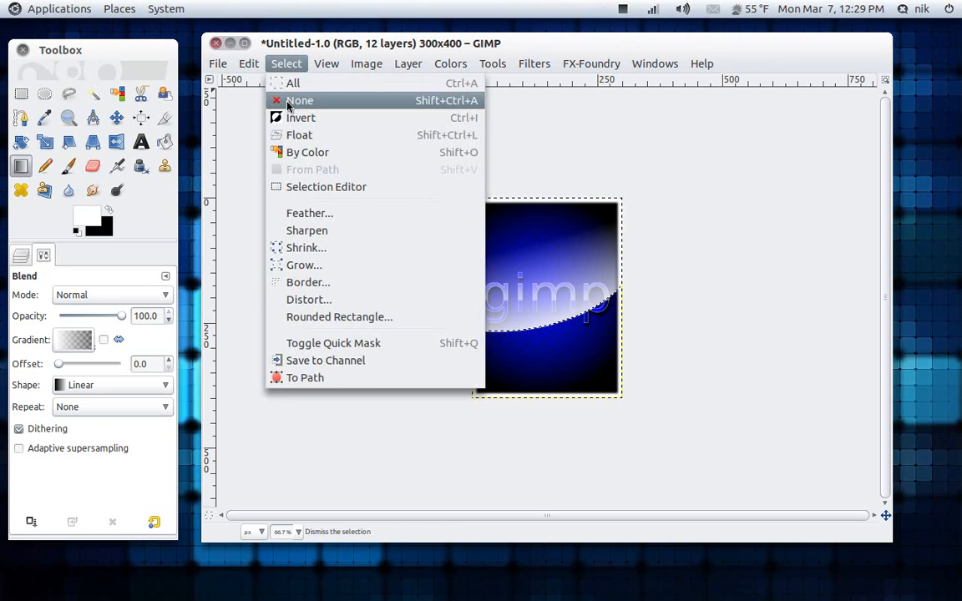
pyautogui.click(288, 103)
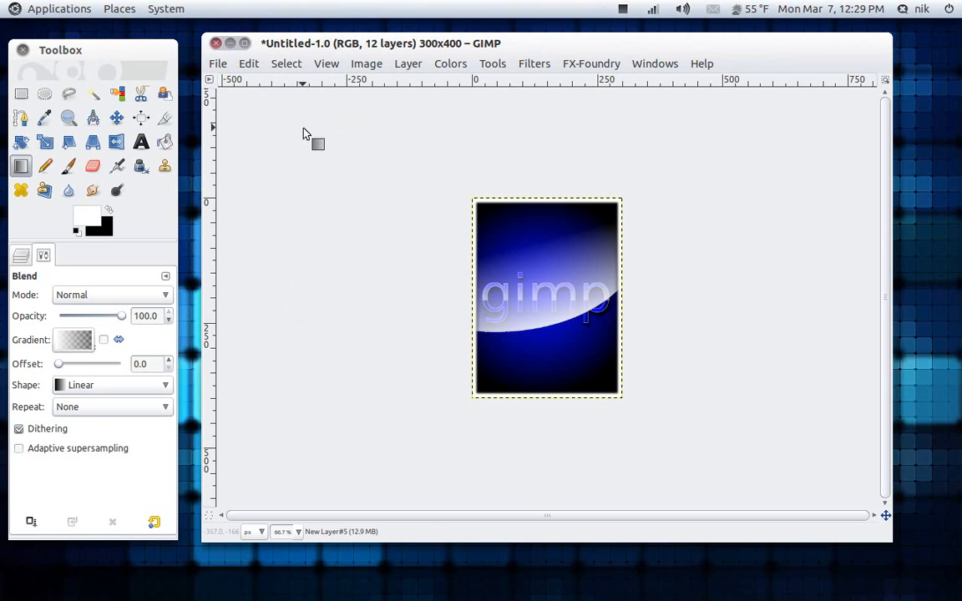
pyautogui.click(518, 66)
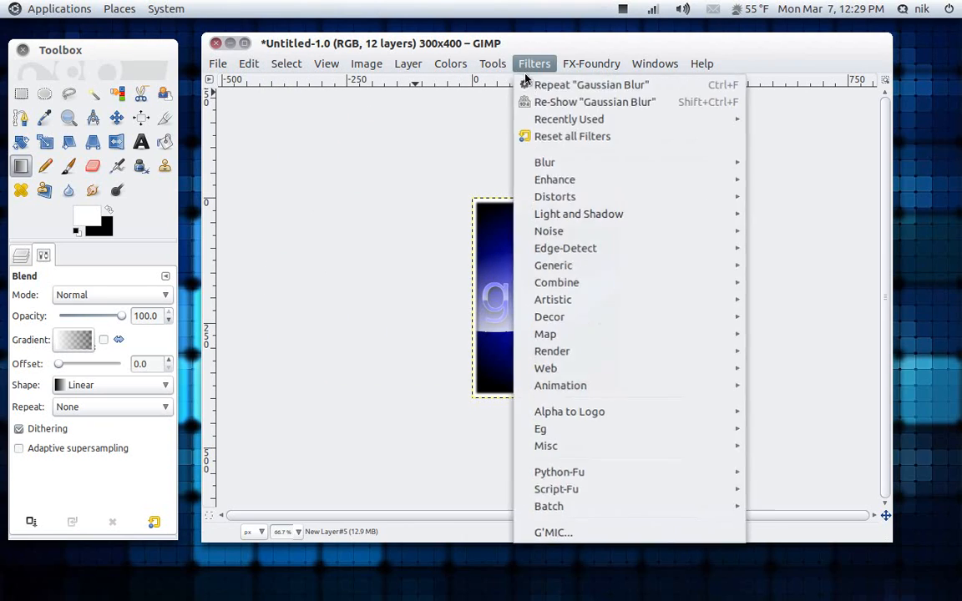
pyautogui.moveTo(557, 162)
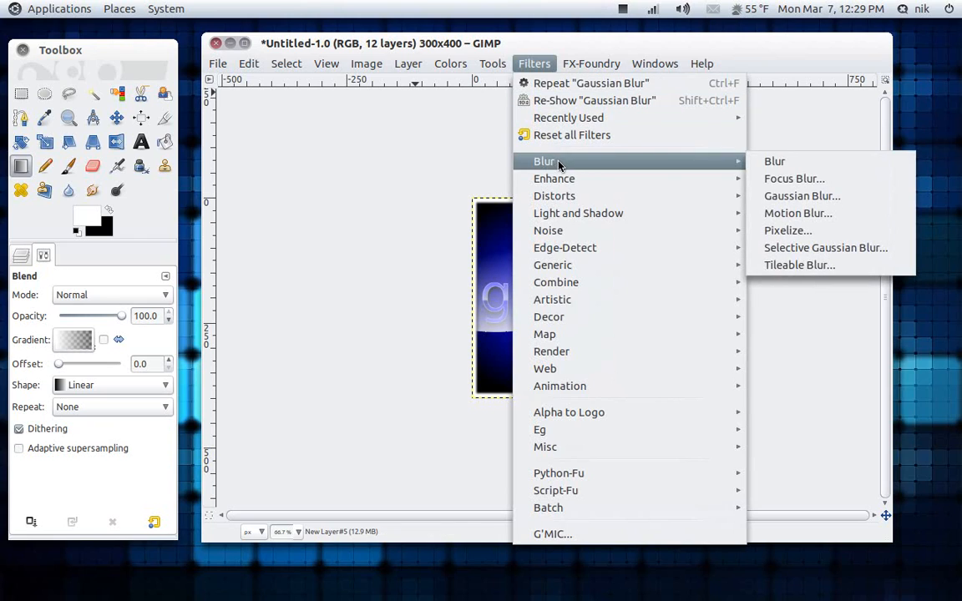
pyautogui.click(773, 194)
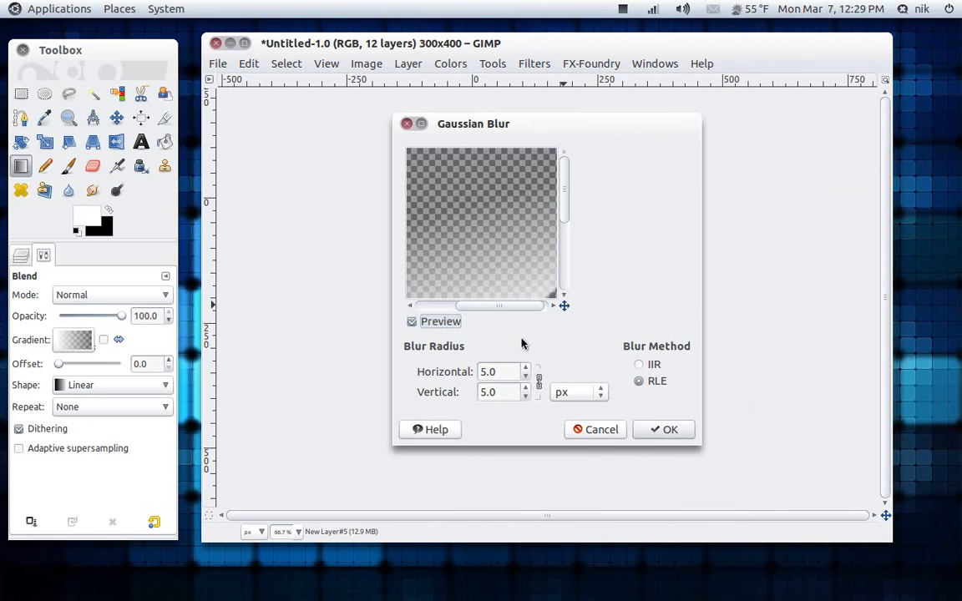
pyautogui.click(526, 377)
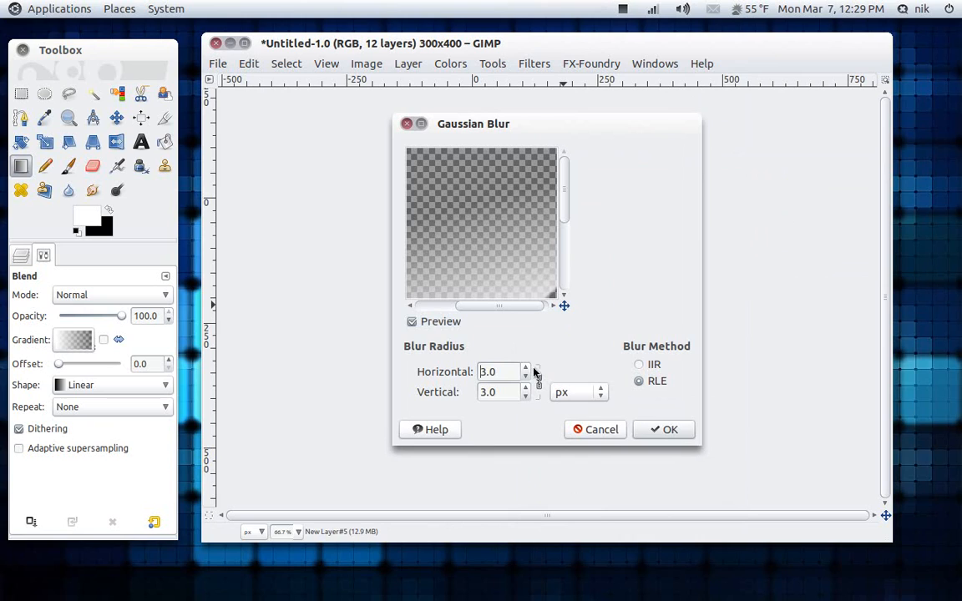
pyautogui.click(677, 430)
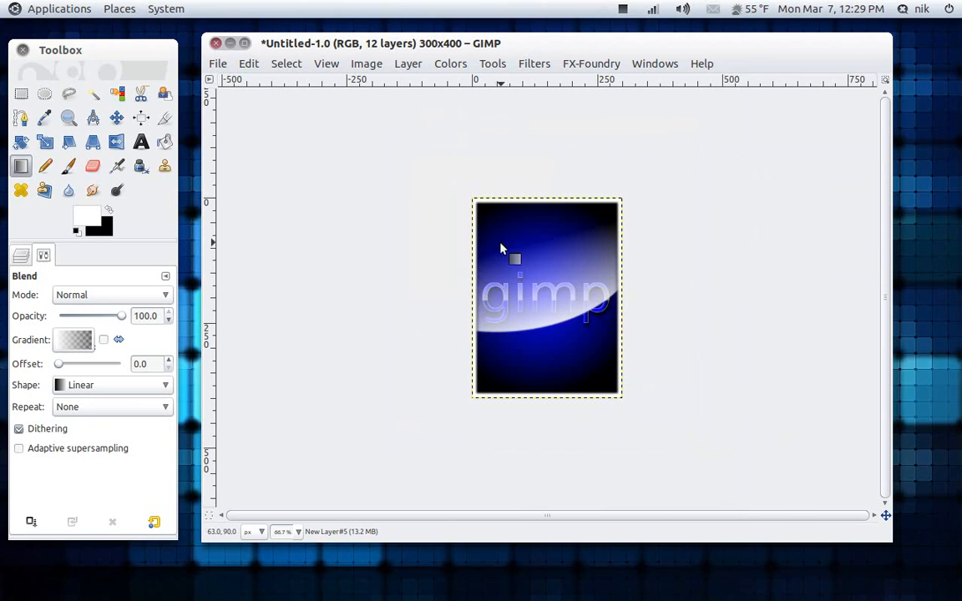
pyautogui.click(22, 255)
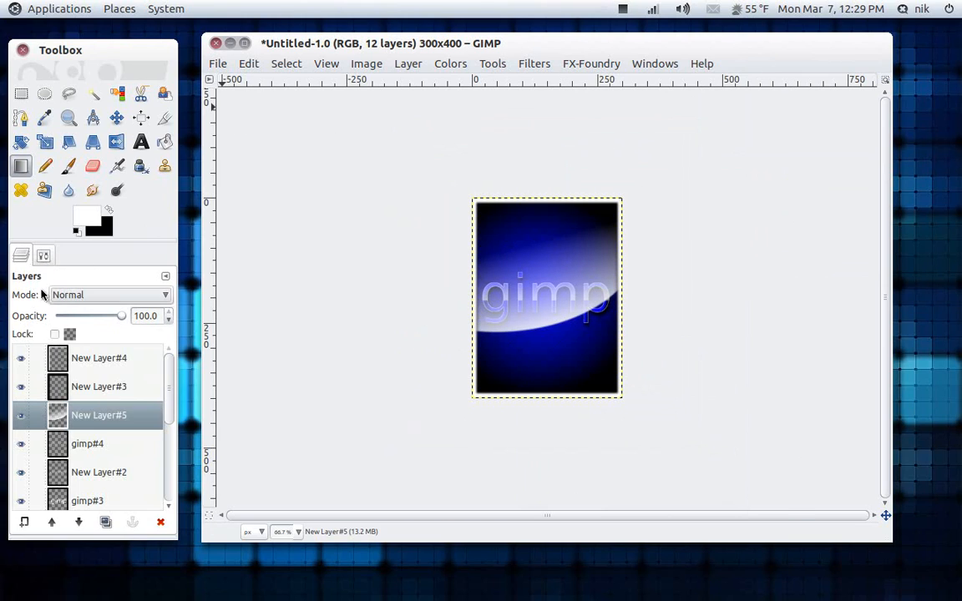
pyautogui.moveTo(122, 322); pyautogui.dragTo(75, 328)
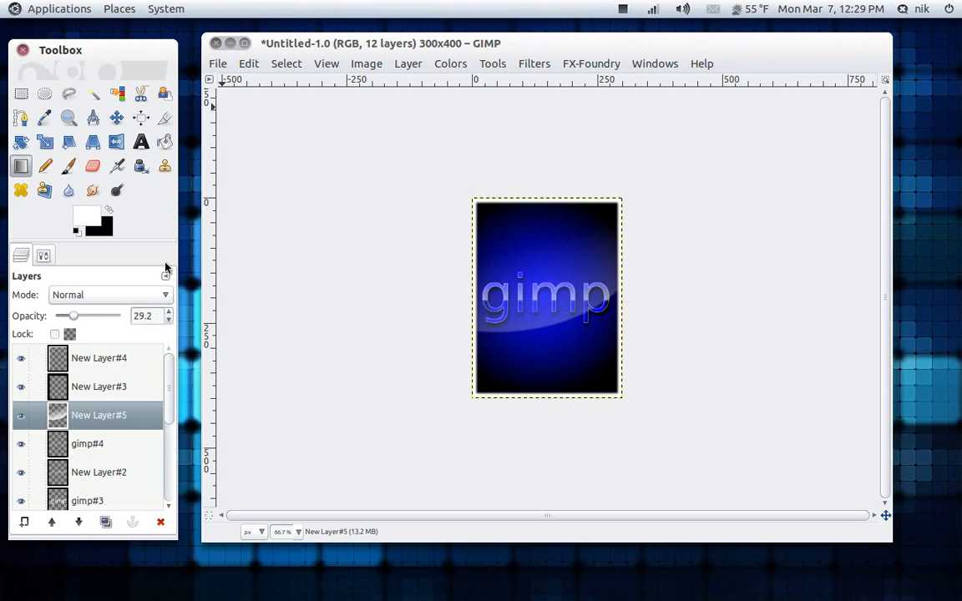
# - Save the image as gimp-splash.png in the home folder, exporting it with Merge Visible Layers and the offered PNG options
pyautogui.click(216, 64)
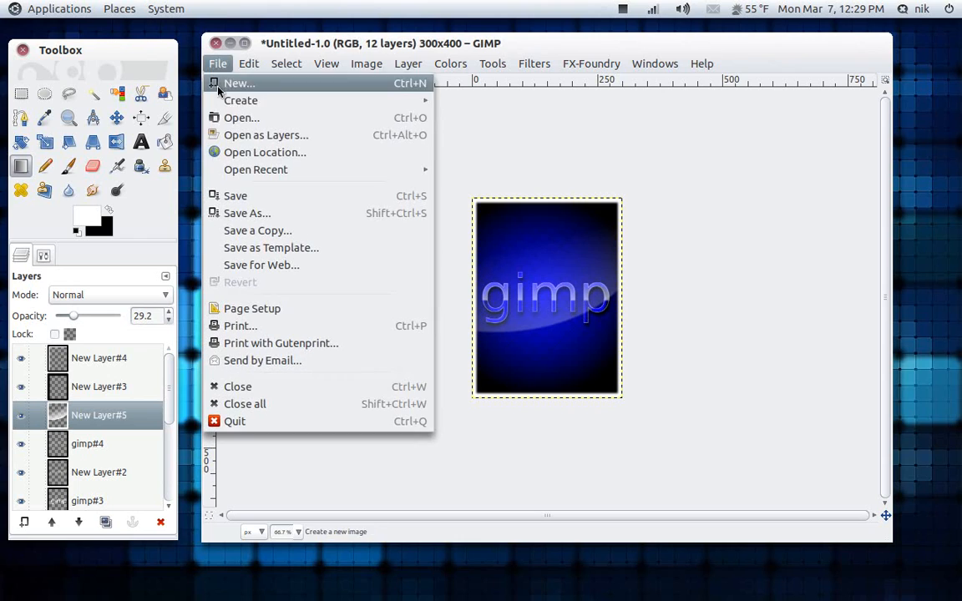
pyautogui.click(257, 215)
pyautogui.click(352, 123)
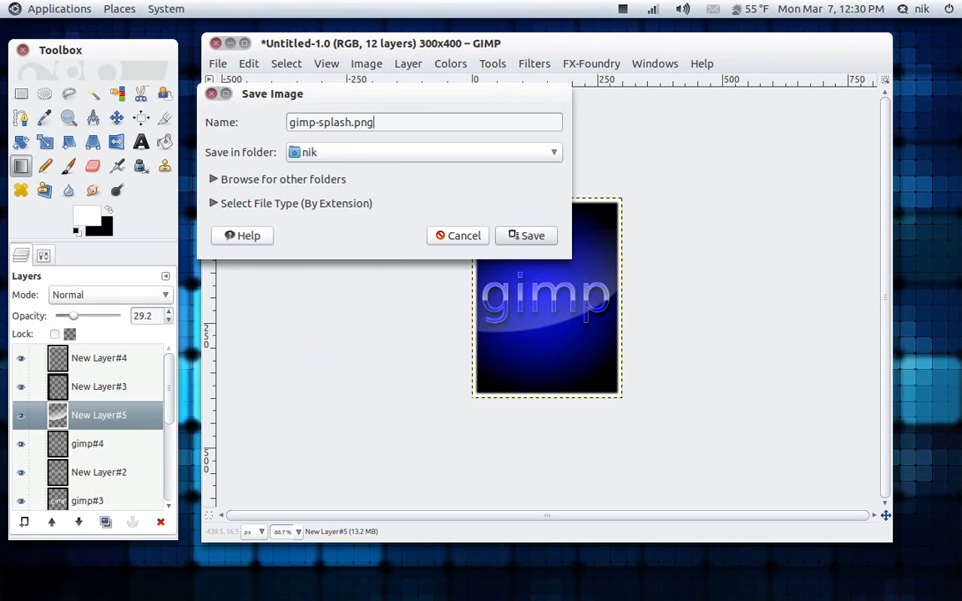
pyautogui.click(531, 235)
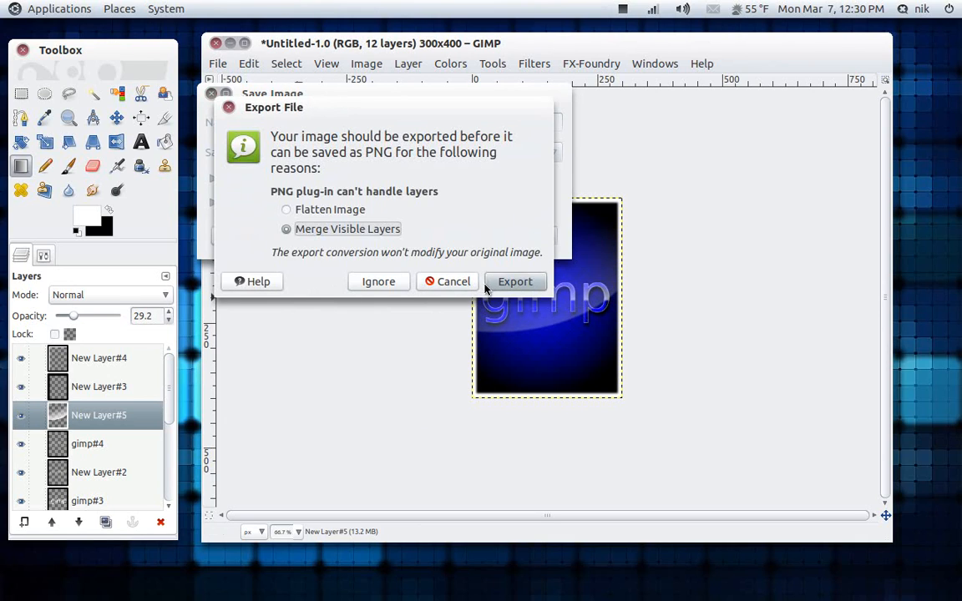
pyautogui.click(515, 283)
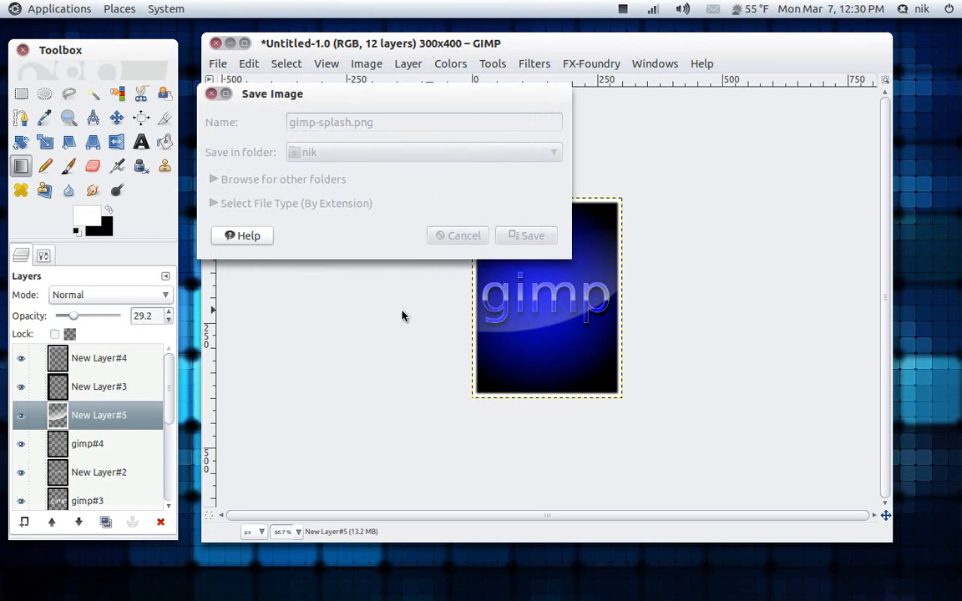
pyautogui.click(484, 332)
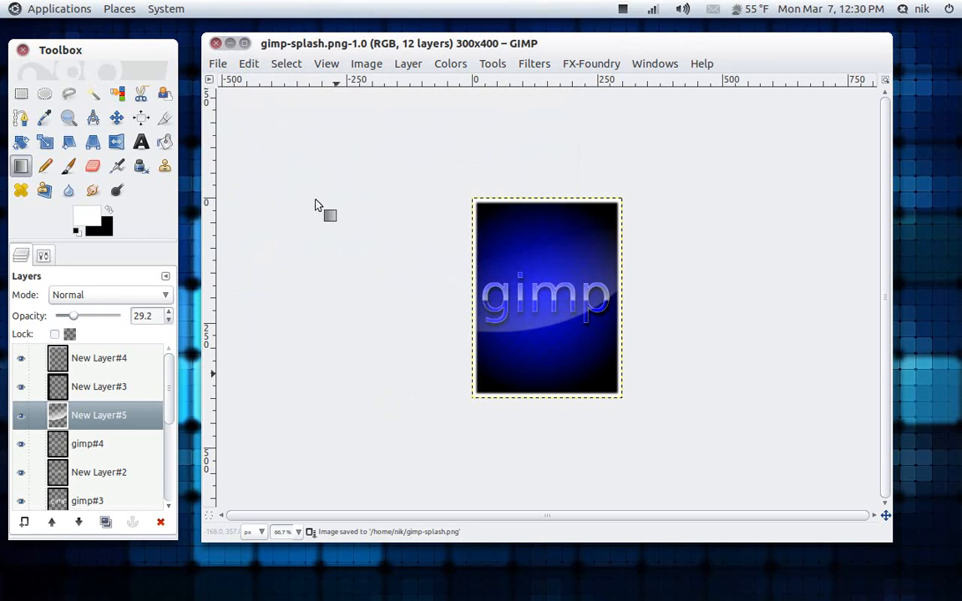
# - Close the saved gimp-splash.png image and quit GIMP
pyautogui.click(231, 43)
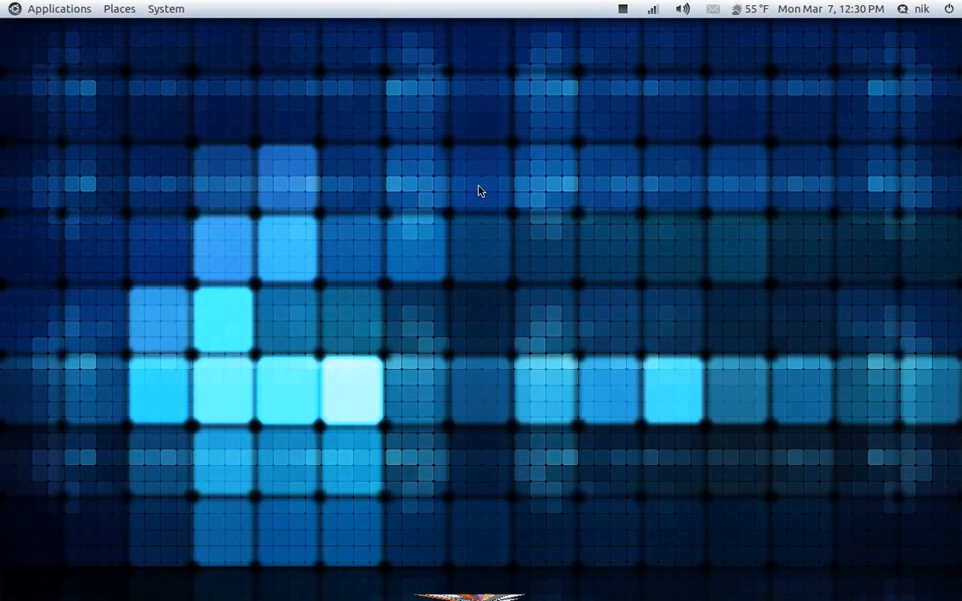
pyautogui.click(795, 555)
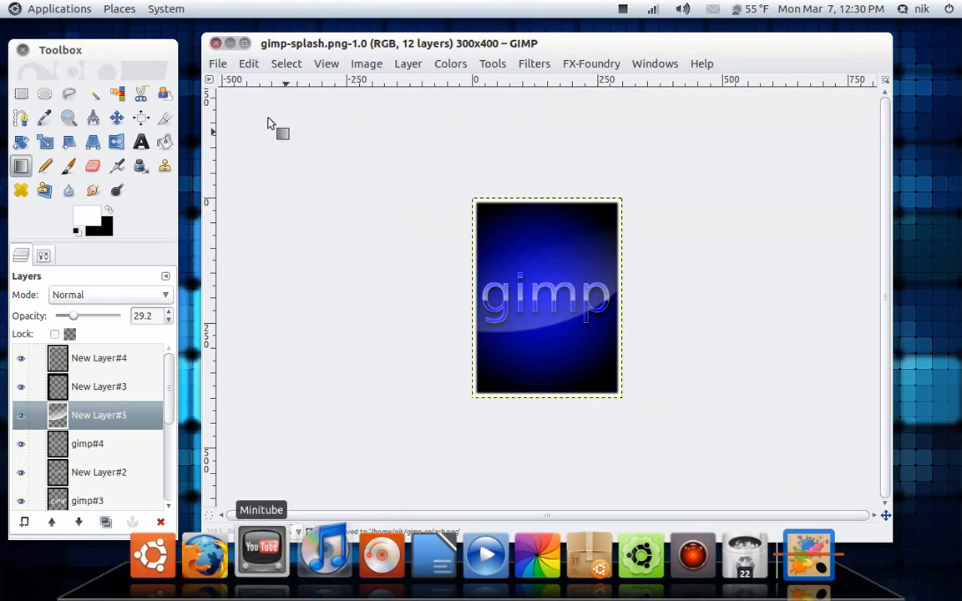
pyautogui.click(215, 44)
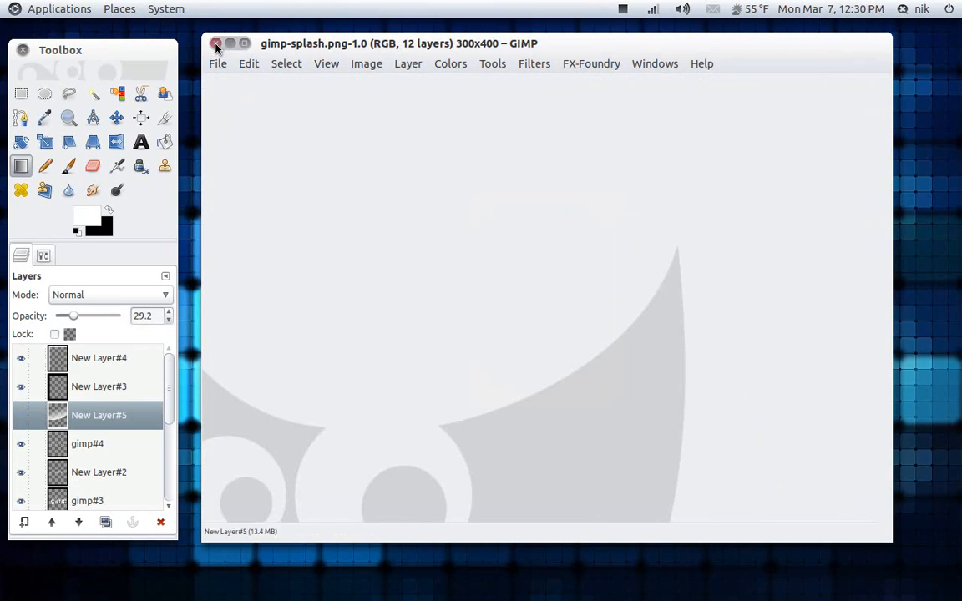
pyautogui.click(214, 44)
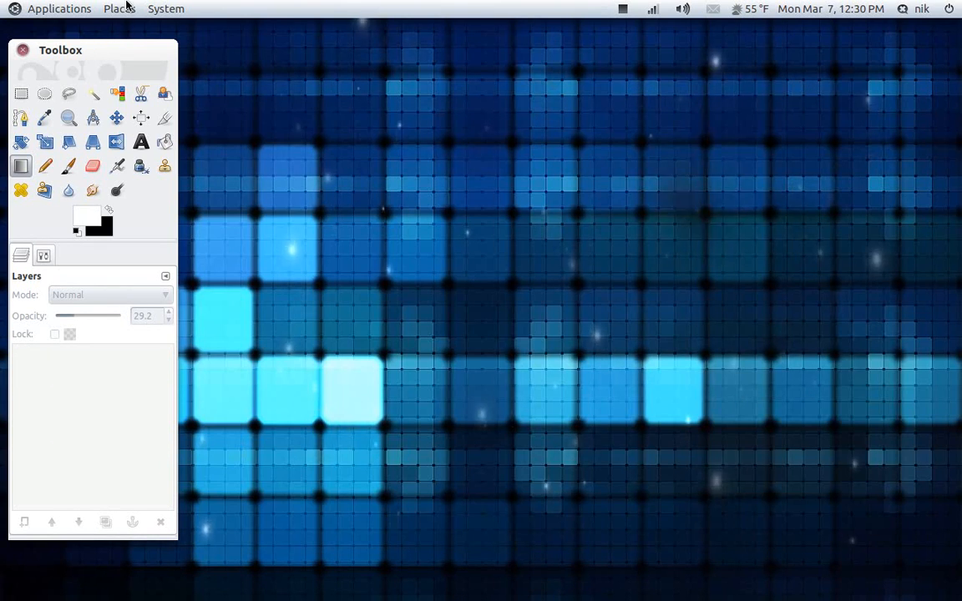
# - Open the home folder in the file manager and move gimp-splash.png from it onto the desktop
pyautogui.click(119, 8)
pyautogui.click(127, 32)
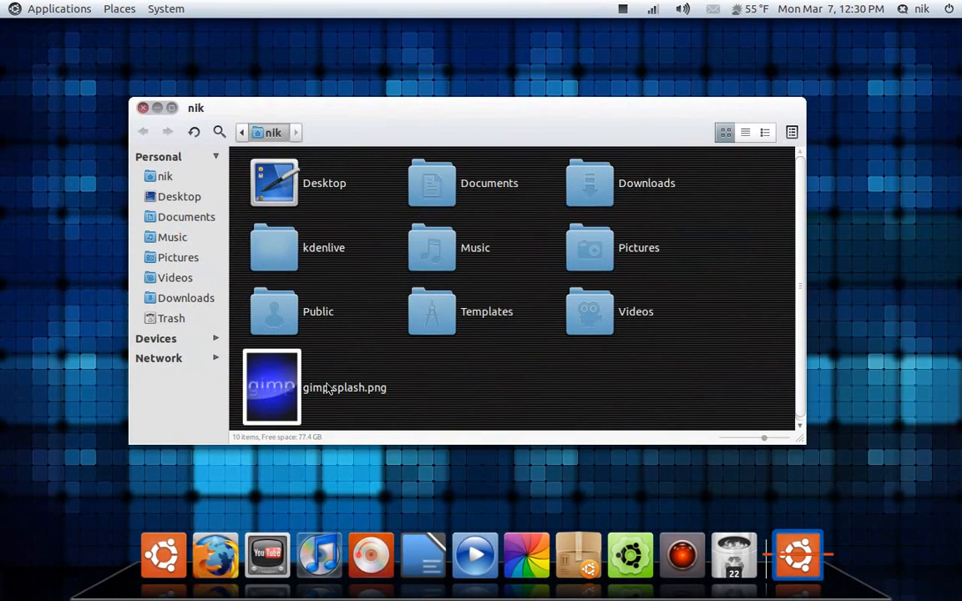
pyautogui.moveTo(285, 398); pyautogui.dragTo(67, 171)
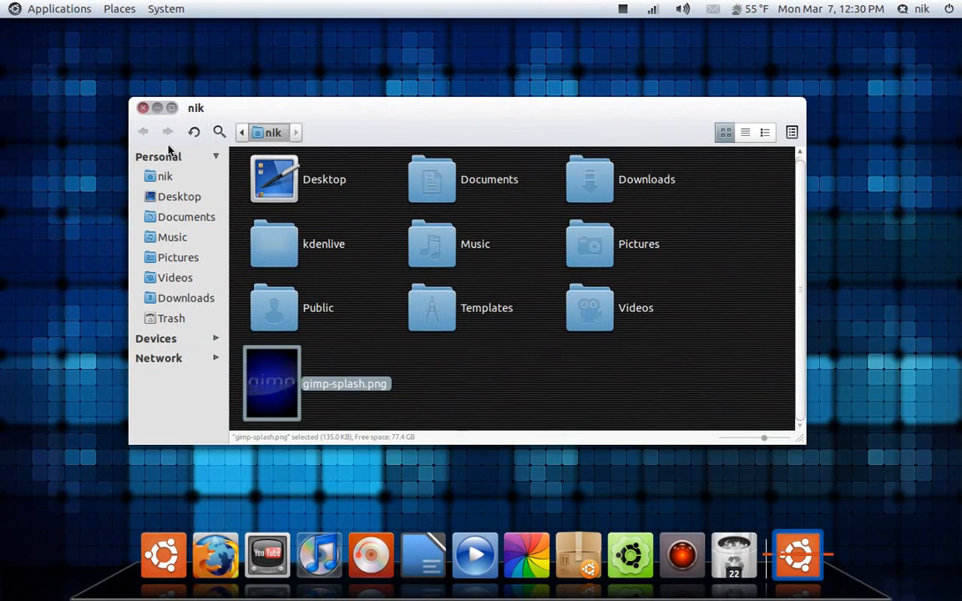
pyautogui.moveTo(332, 107); pyautogui.dragTo(401, 82)
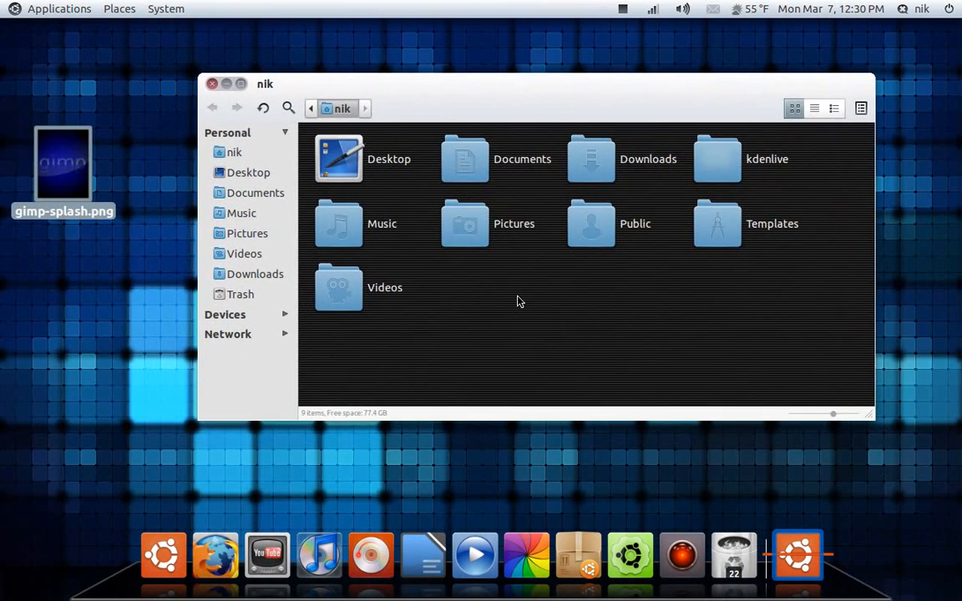
# - Show hidden files, open the .gimp-2.6 folder and move gimp-splash.png from the desktop into it, closing the file manager
pyautogui.hotkey('ctrl', 'h')
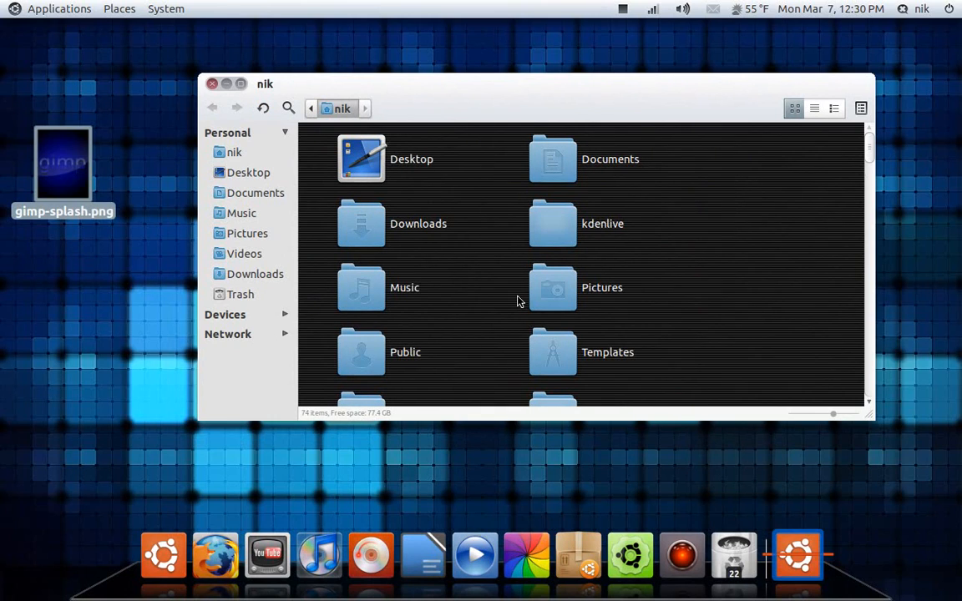
pyautogui.write('.')
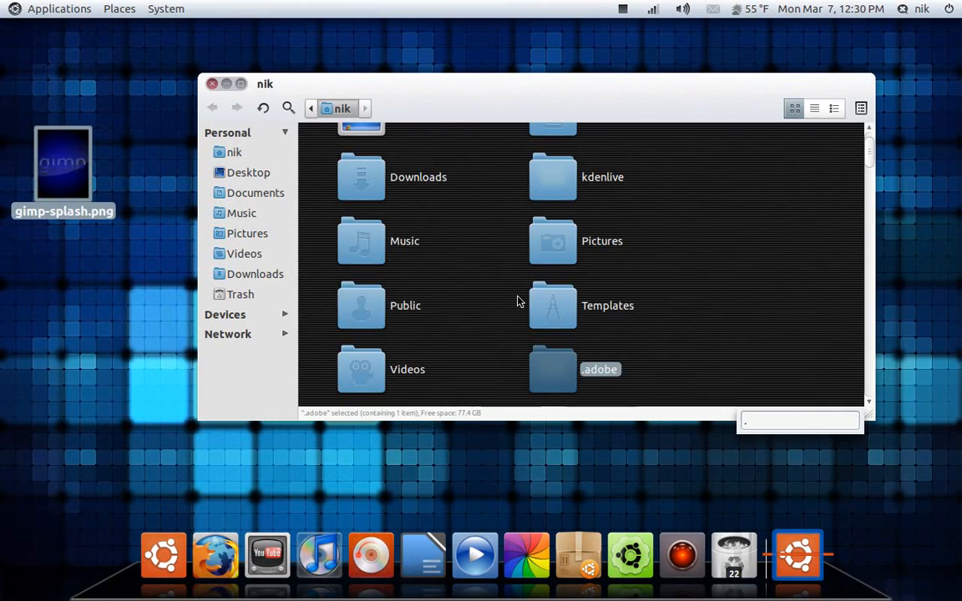
pyautogui.write('gim')
pyautogui.press('Return')
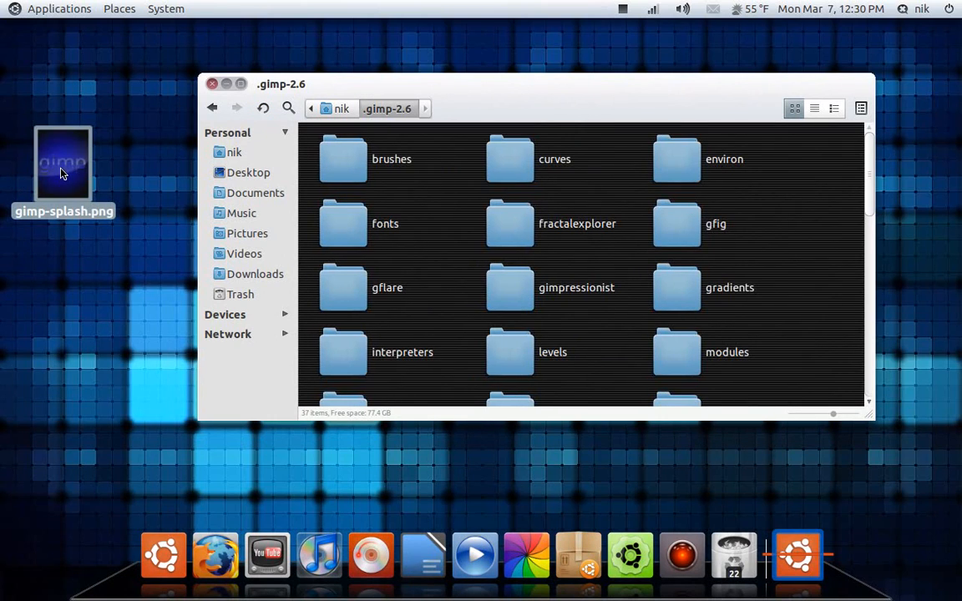
pyautogui.moveTo(70, 195); pyautogui.dragTo(808, 311)
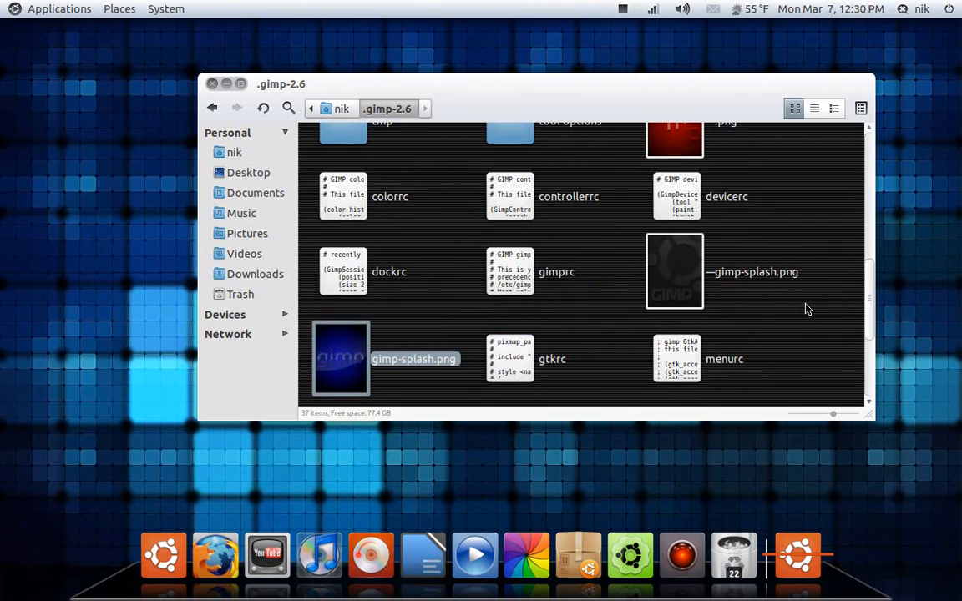
pyautogui.click(212, 84)
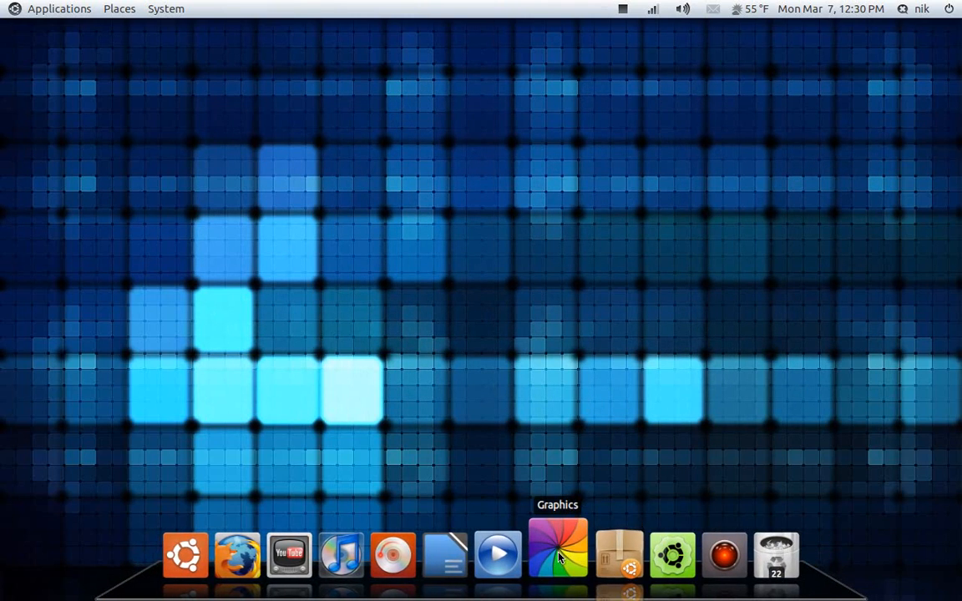
# - Launch GIMP from the Graphics application group
pyautogui.click(558, 554)
pyautogui.click(613, 367)
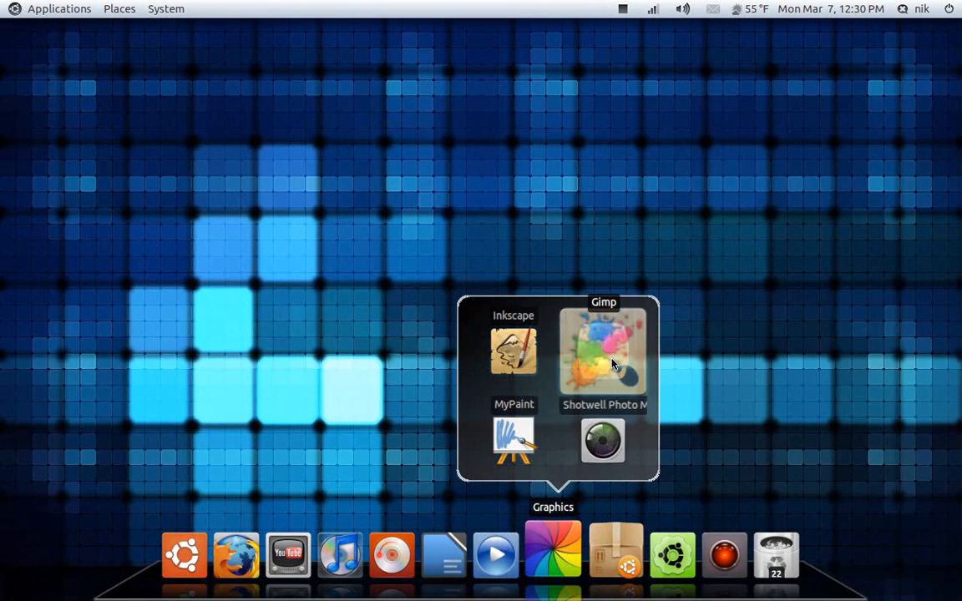